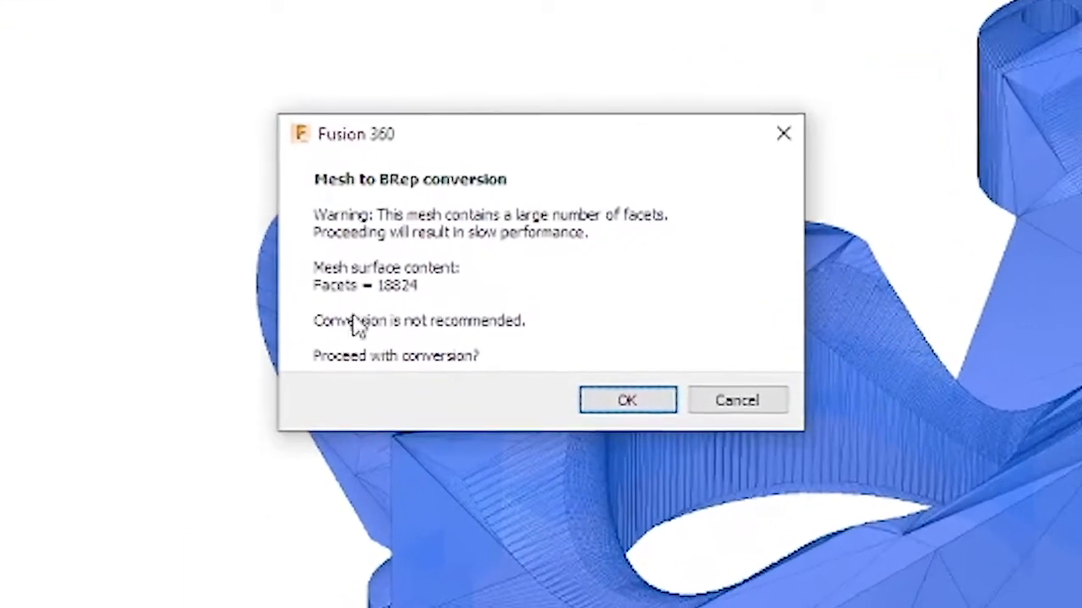
- Cancel the mesh to BRep conversion of the mesh with a large number of facets
click(772, 412)
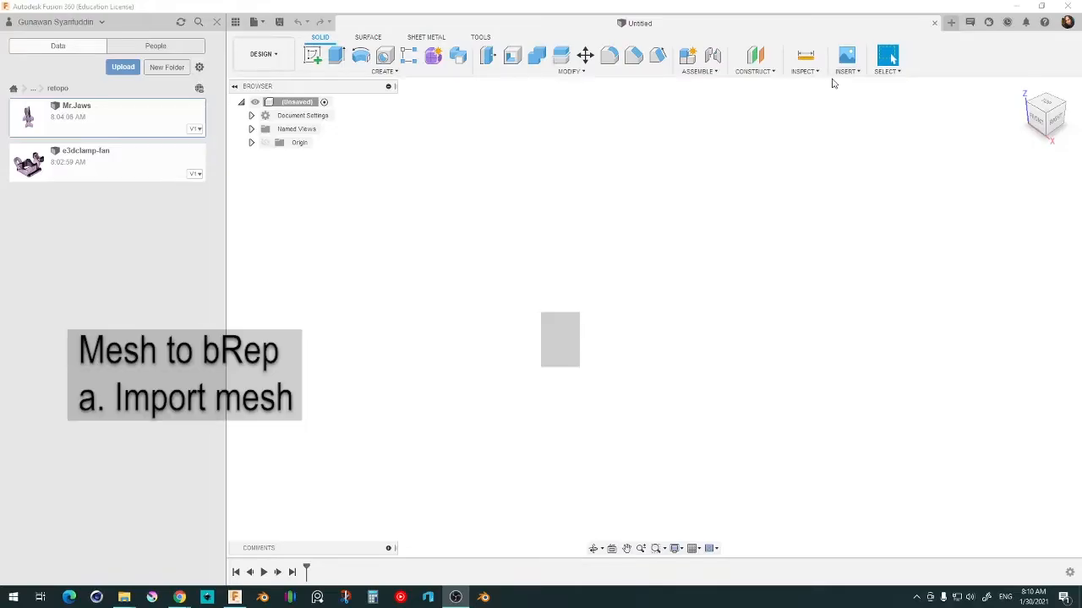
- Insert the shark mesh into the empty design with the unit type set to Millimeter
click(835, 74)
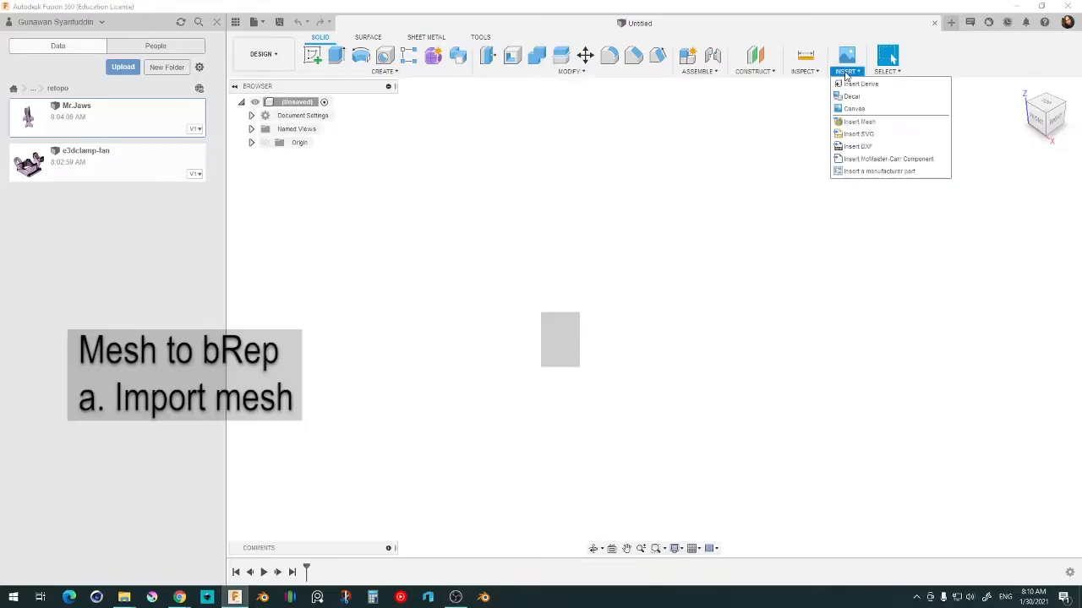
click(862, 123)
click(151, 114)
click(441, 298)
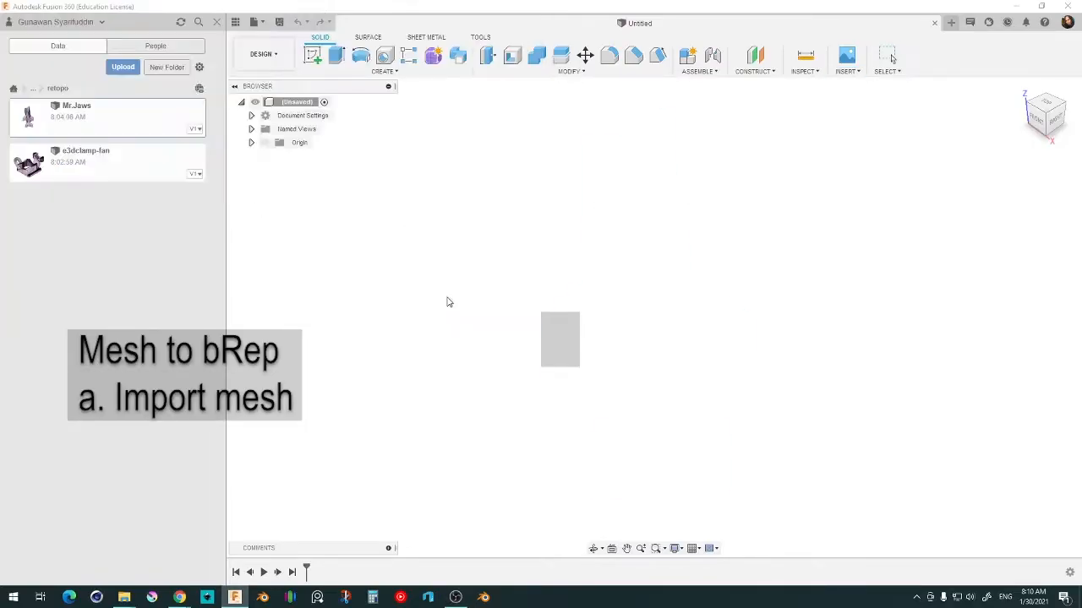
shift+middle_drag(417, 357, 495, 376)
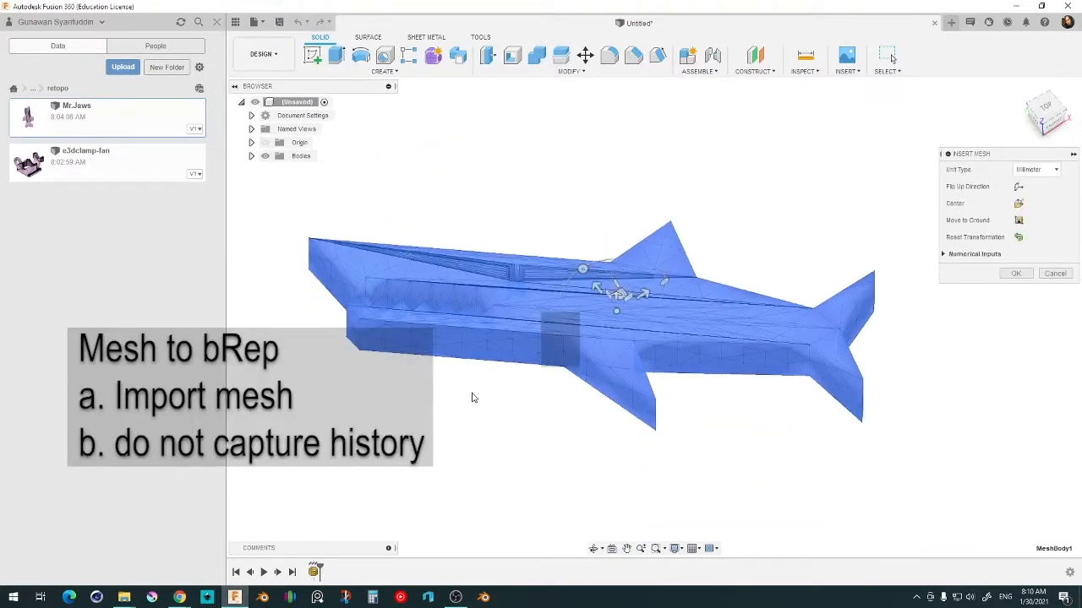
key(Return)
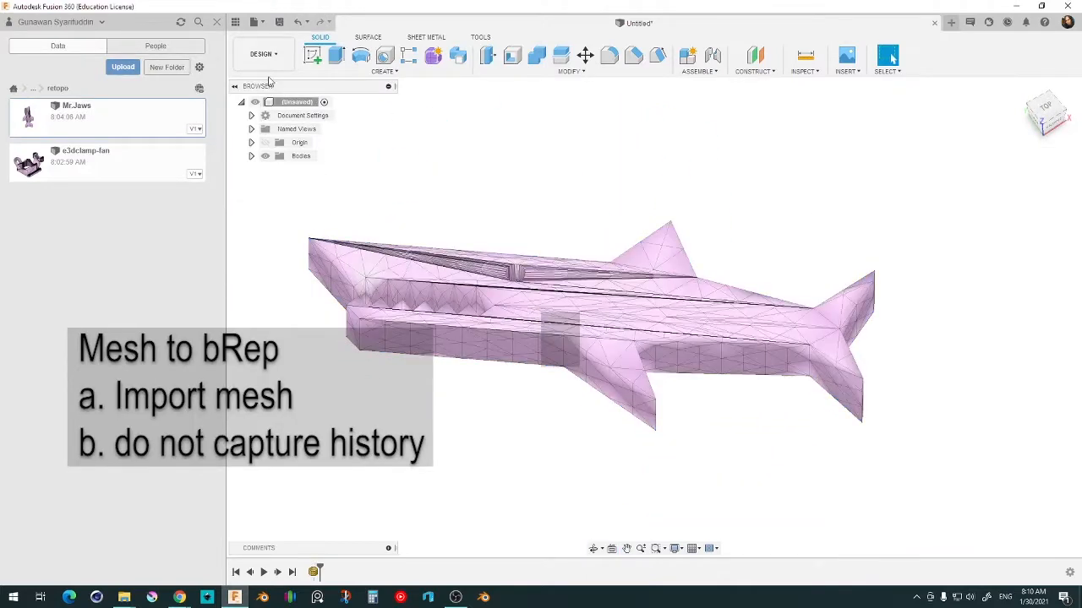
- Set the design to not capture design history and confirm the change
right_click(300, 105)
click(345, 355)
click(557, 313)
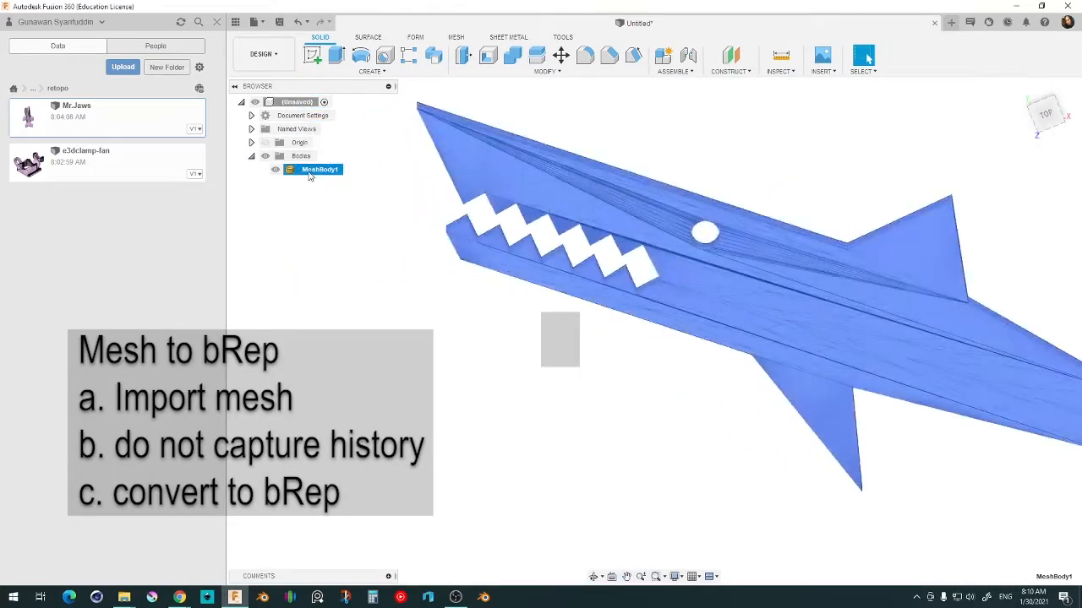
- Convert the shark mesh body to a BRep using the New Body operation
right_click(313, 171)
click(345, 250)
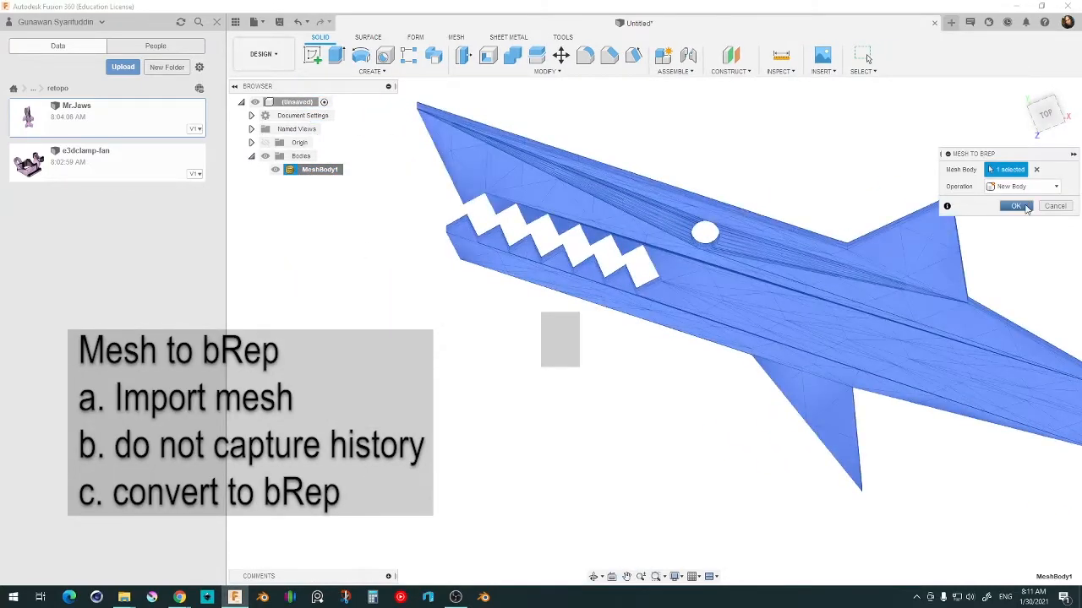
key(Return)
- Delete the coplanar triangular facets on the shark's large flat face to merge them into one planar face
mouse_move(592, 221)
mouse_down()
mouse_move(632, 235)
mouse_move(696, 232)
mouse_up()
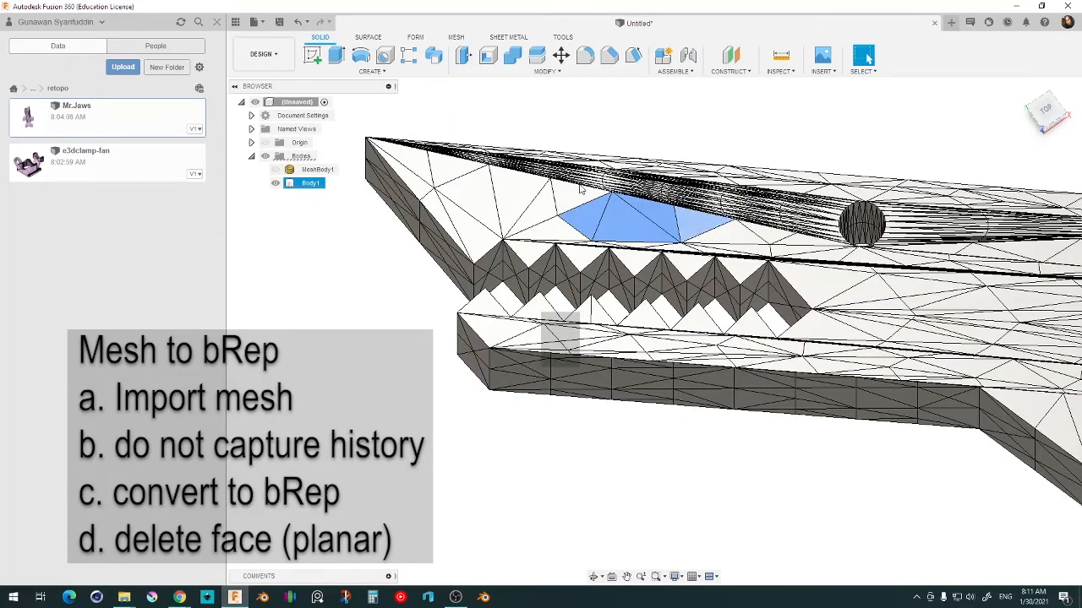
key(Delete)
scroll(655, 242, down, 5)
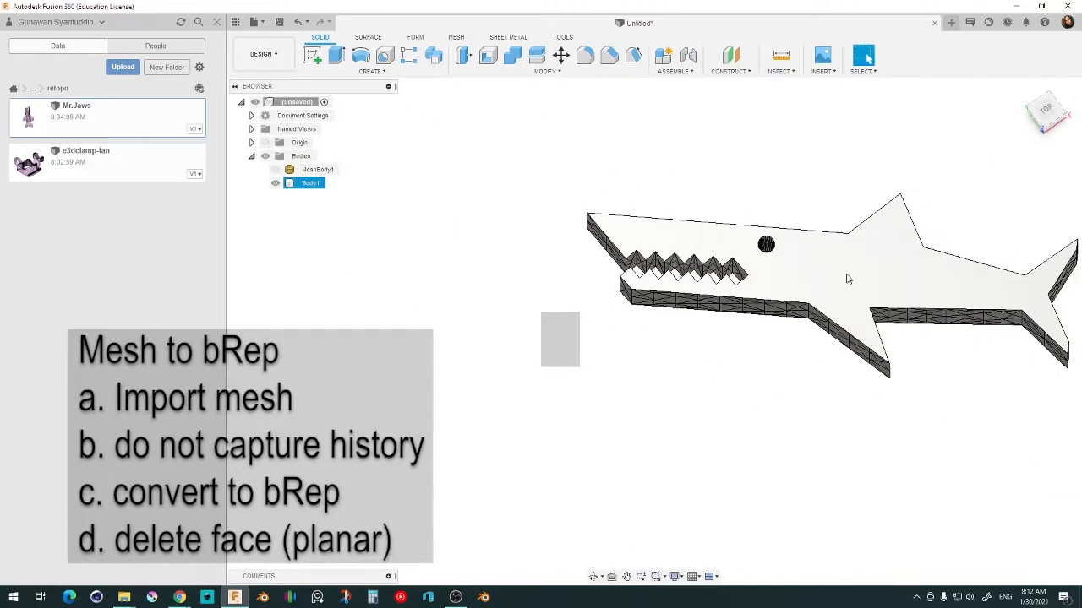
- Delete the triangular facets in the middle of the lower jaw's side face to merge them into rectangular faces
middle_drag(849, 278, 611, 282)
scroll(592, 296, up, 5)
click(569, 313)
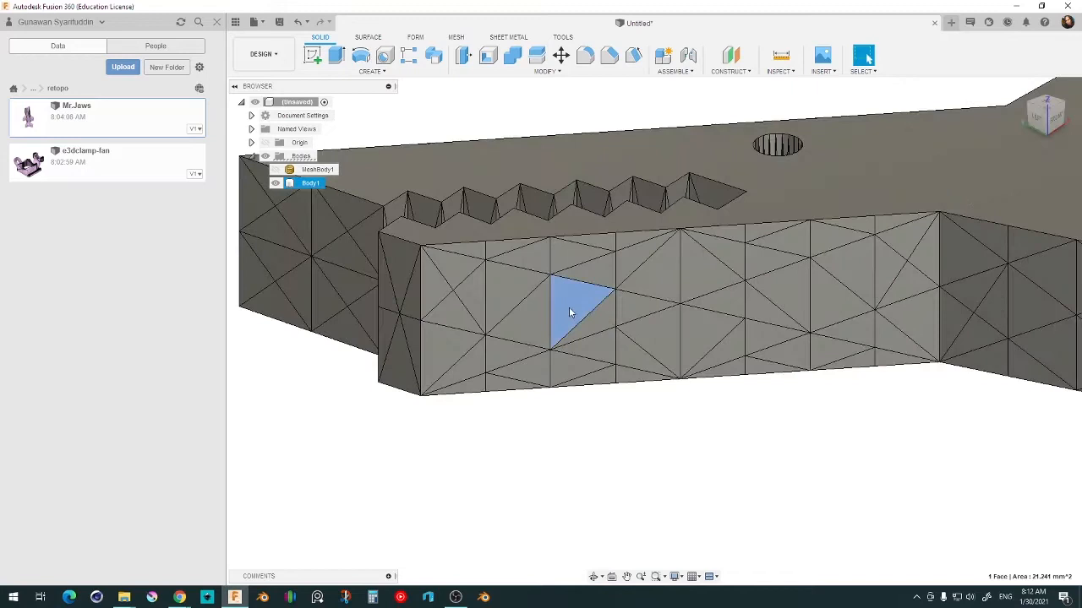
ctrl+click(505, 287)
ctrl+click(601, 267)
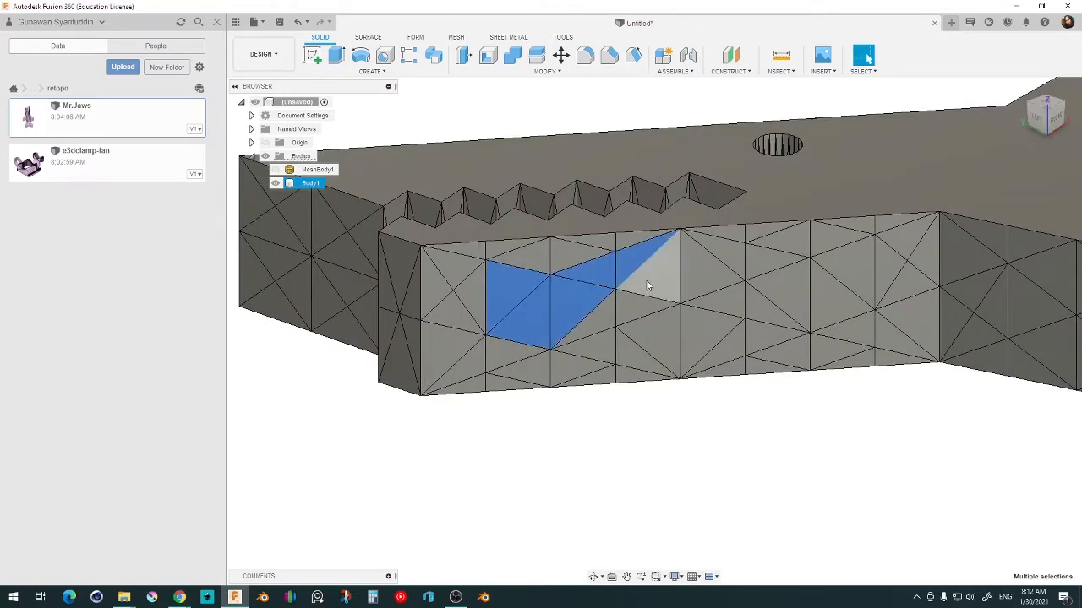
ctrl+click(647, 286)
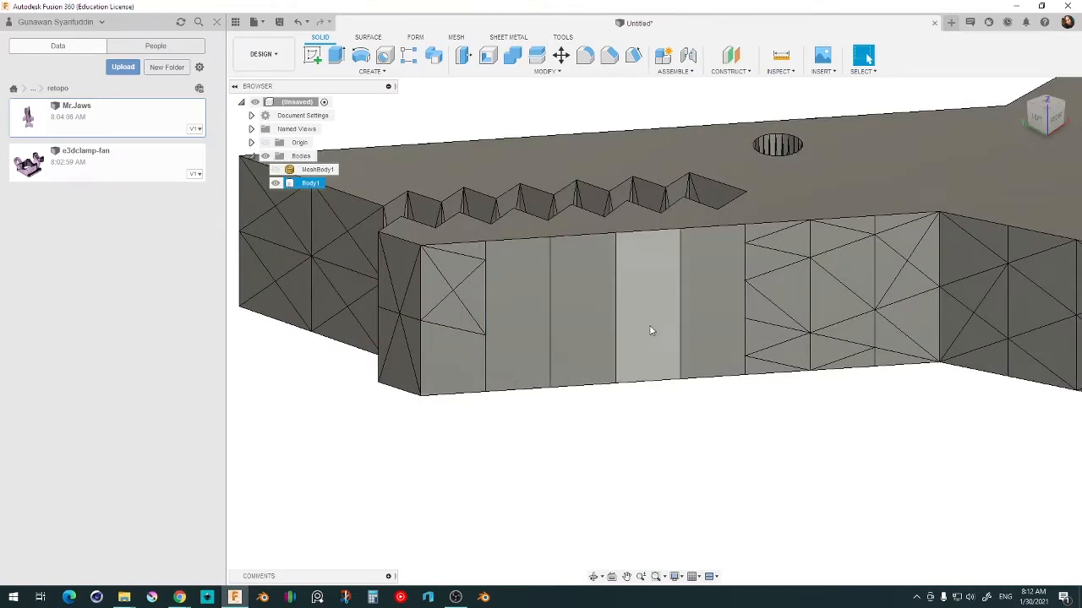
- Try to delete the four merged rectangular faces on the lower jaw's side together
click(594, 302)
ctrl+click(667, 319)
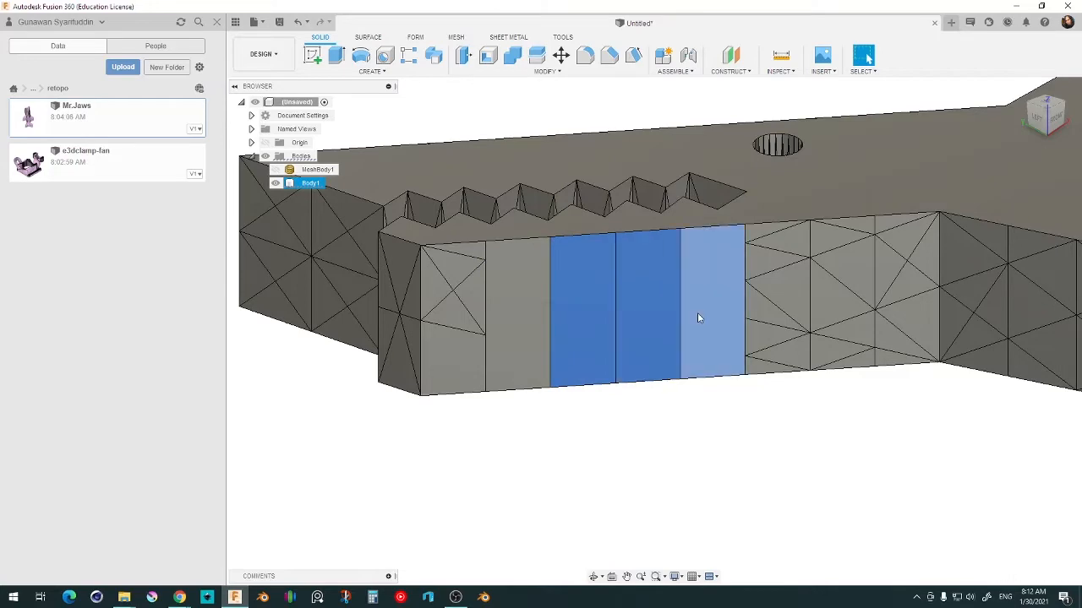
key(Delete)
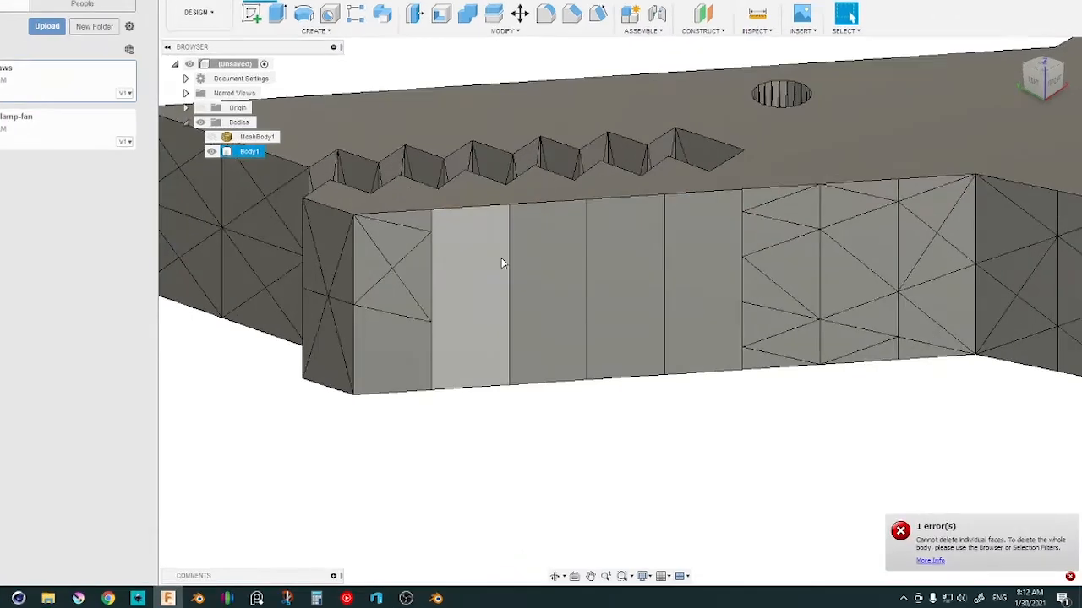
click(539, 287)
ctrl+click(502, 140)
ctrl+click(269, 129)
ctrl+click(362, 129)
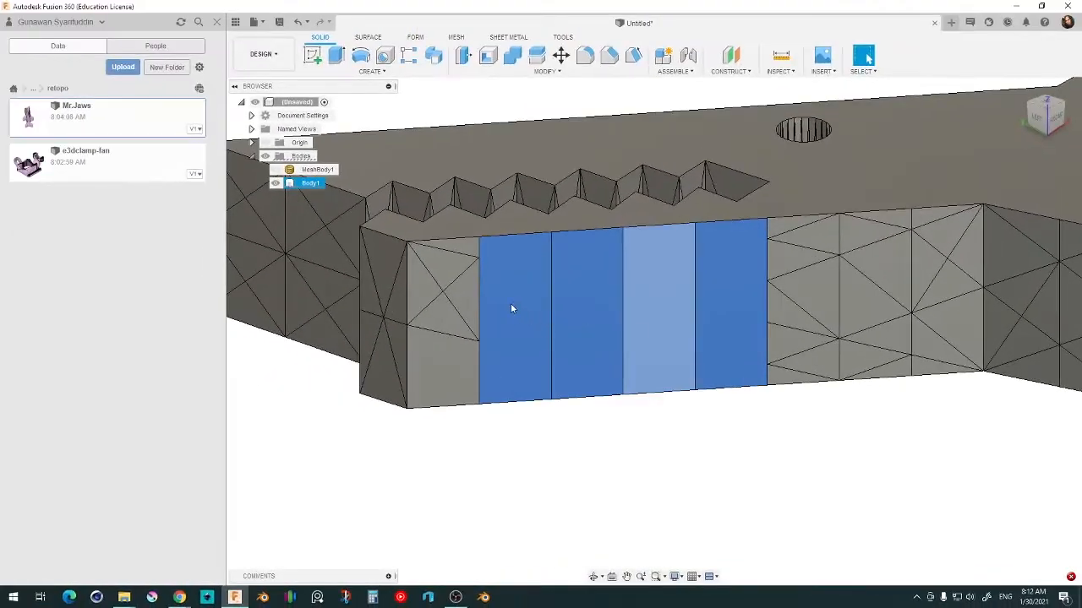
key(Delete)
- Delete the remaining triangular facets at the front end of the lower jaw's side face
ctrl+click(450, 269)
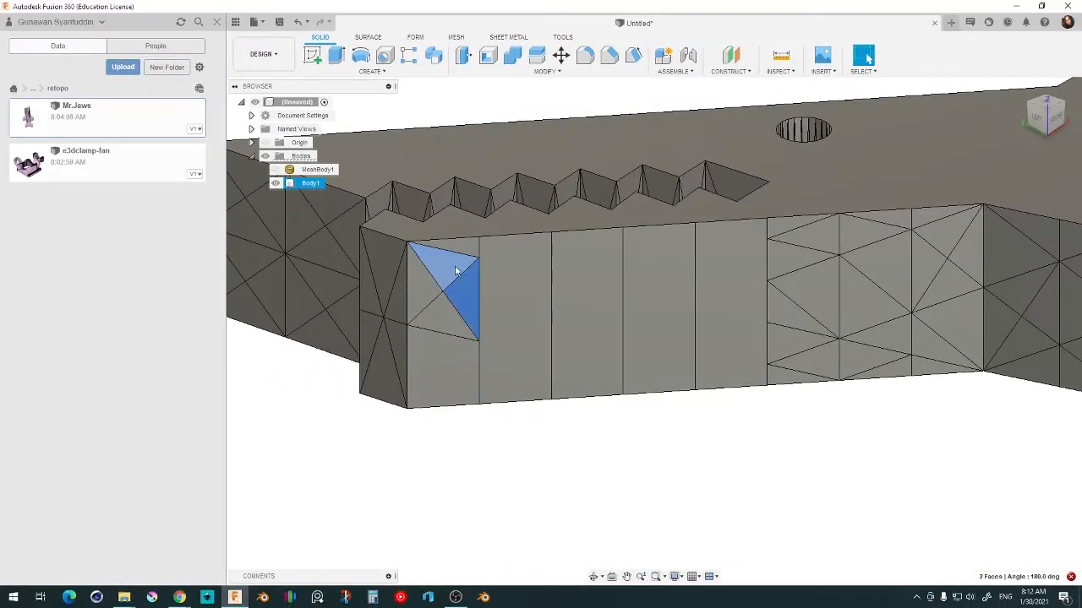
key(Delete)
key(Delete)
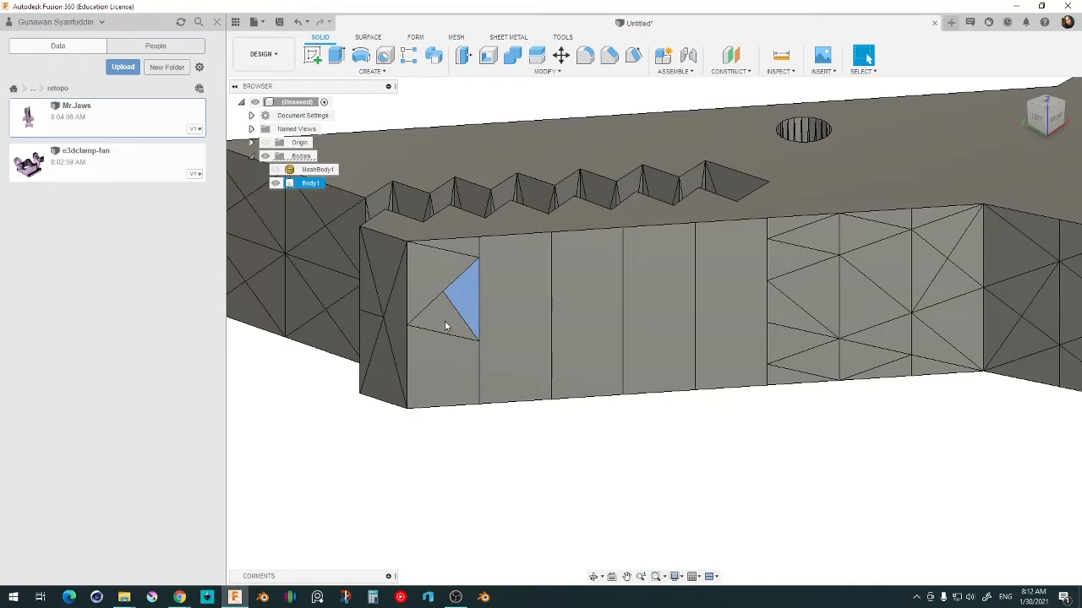
click(444, 323)
key(Delete)
- Merge the front rectangular face of the jaw's side with its neighbour by deleting it, and try the same on the adjoining rectangles
click(457, 288)
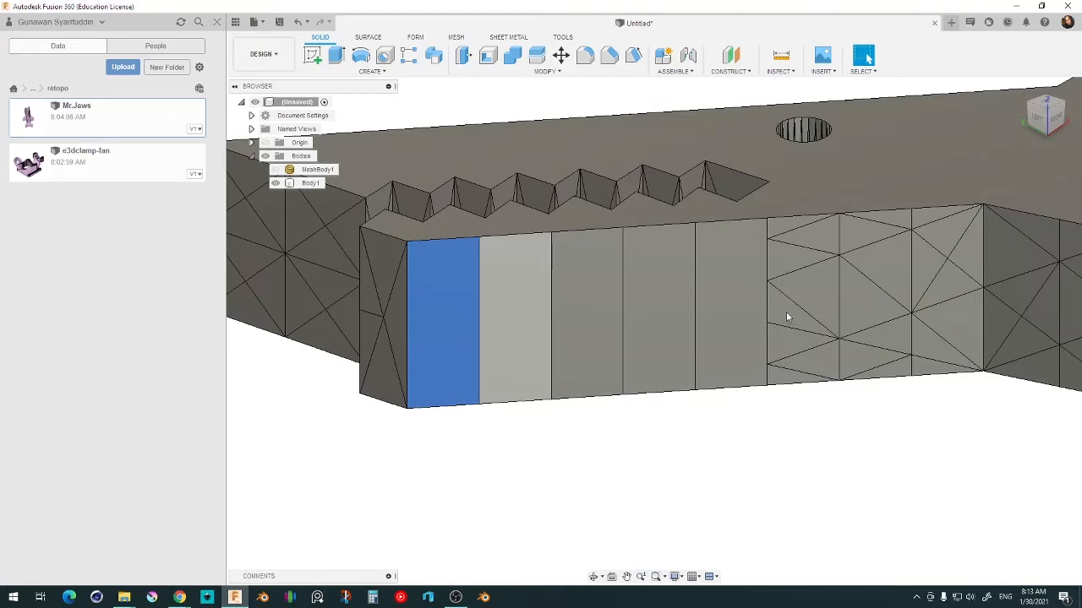
click(786, 316)
click(572, 304)
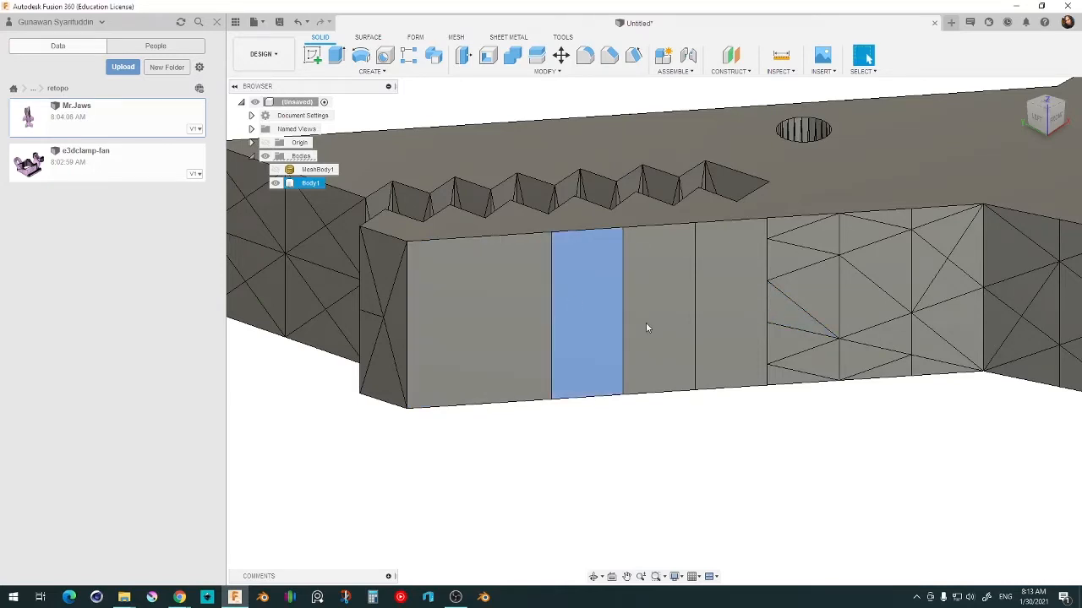
key(Delete)
click(651, 325)
key(Delete)
click(712, 325)
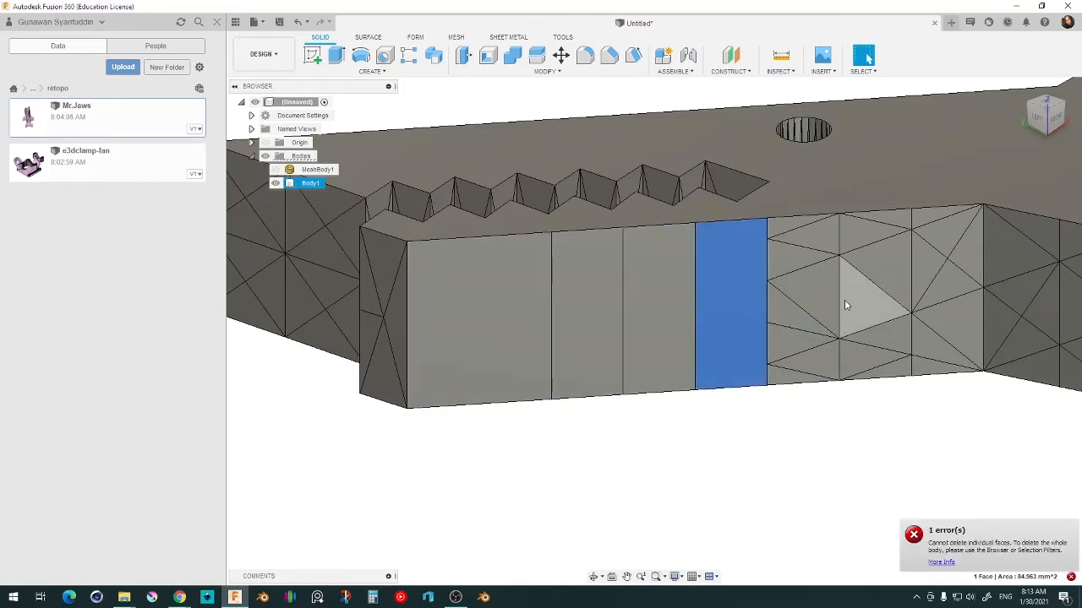
- Delete the triangular facets at the rear end of the jaw's side face, up to the fin corner
click(845, 300)
key(Delete)
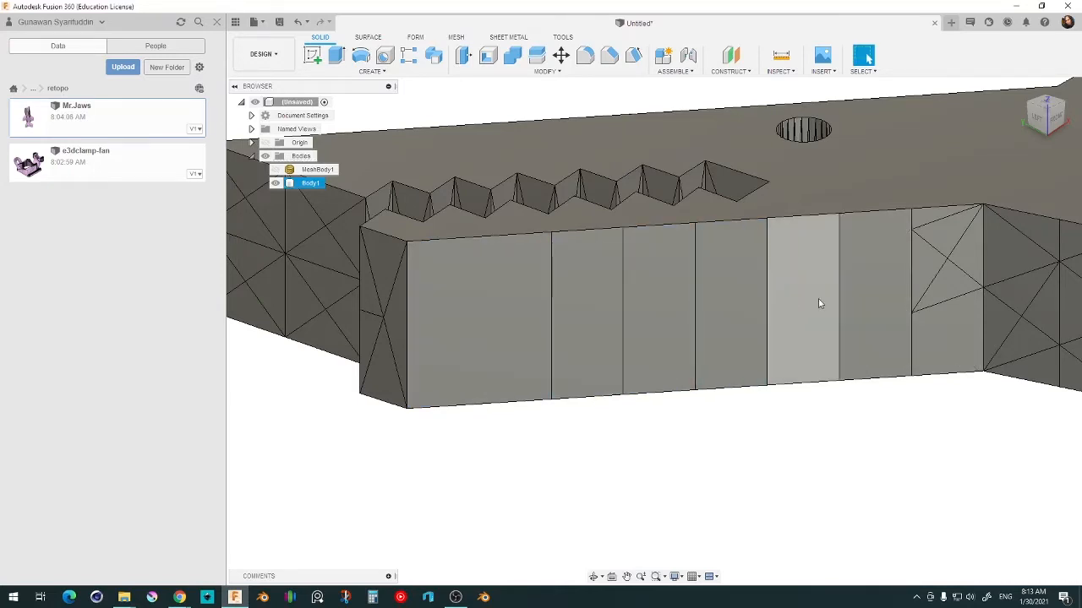
click(955, 277)
key(Delete)
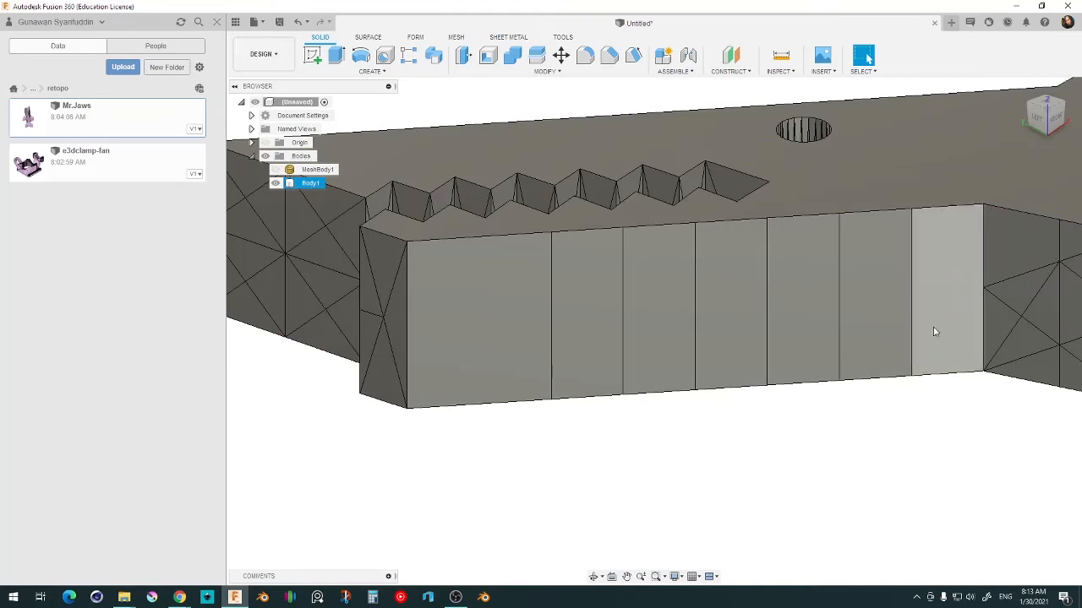
click(884, 326)
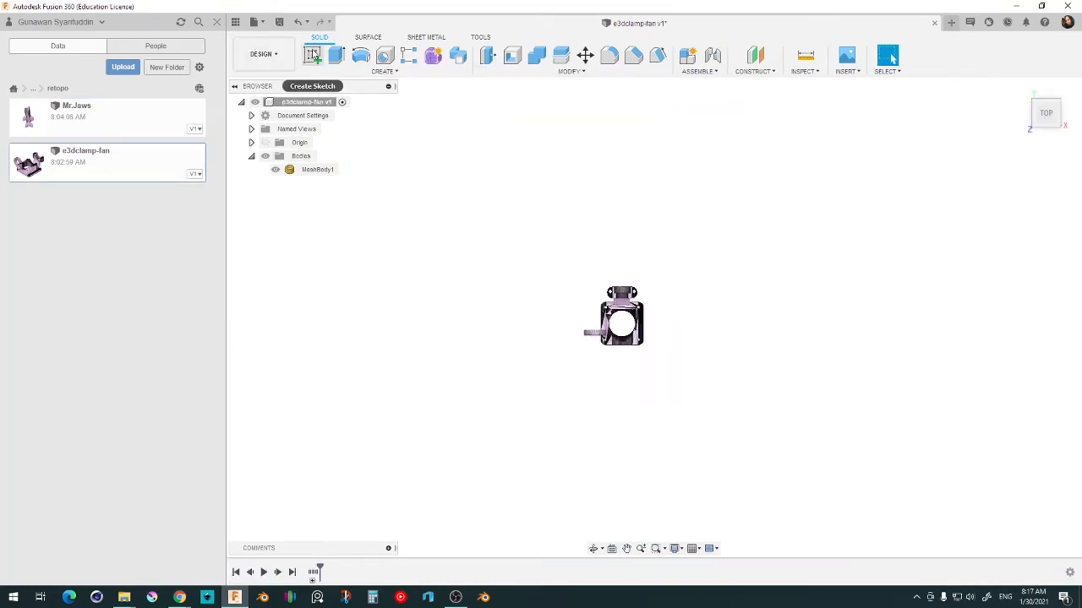
- Start a sketch on the top-view plane of the e3dclamp-fan design and draw a rectangle about 440 mm high over the square frame
click(311, 54)
click(664, 308)
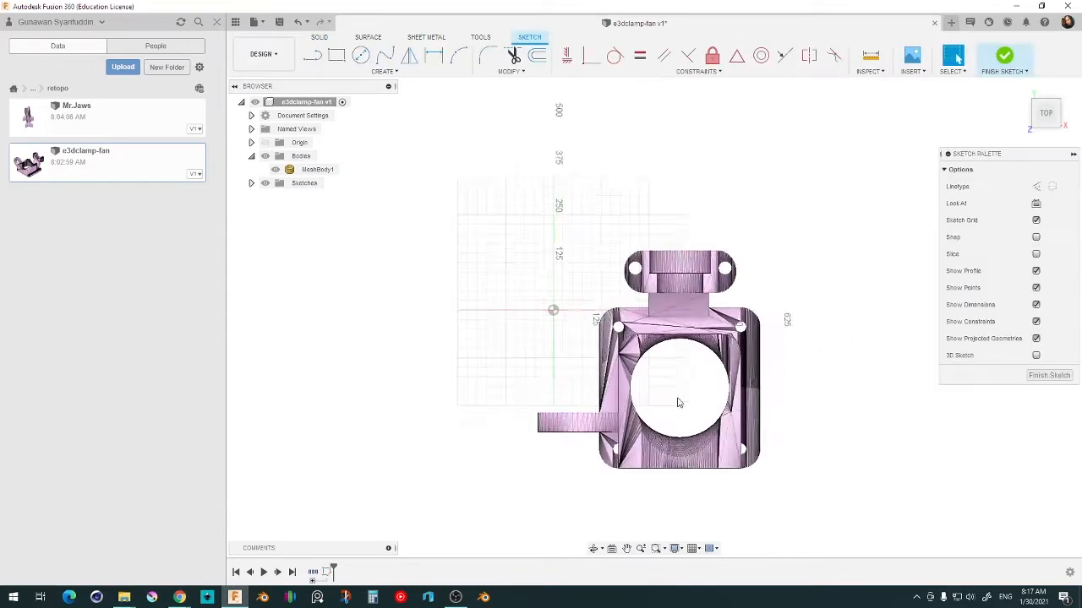
key(r)
click(565, 262)
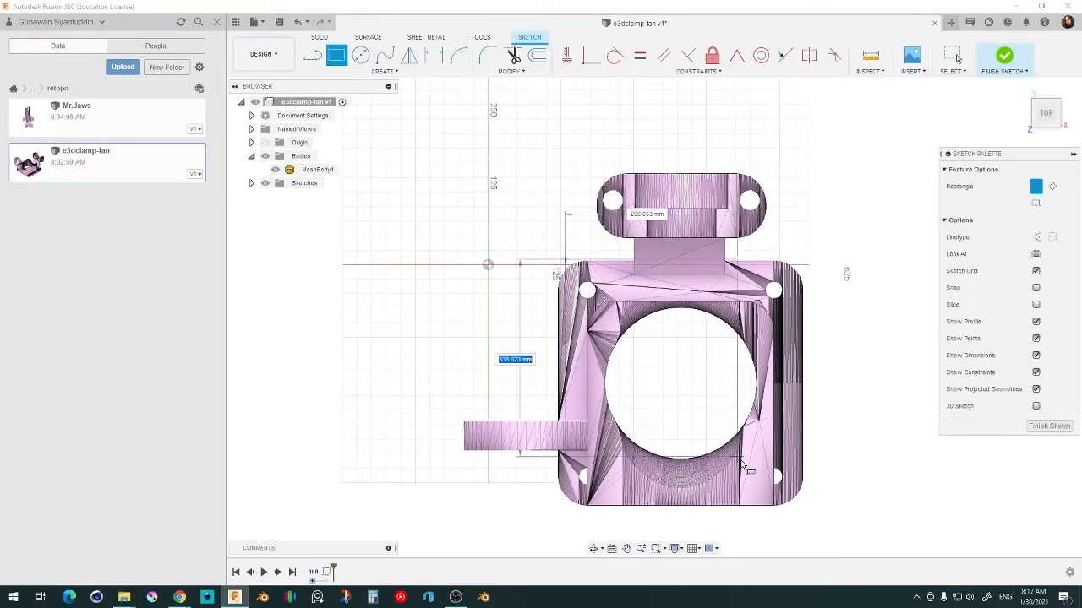
click(785, 515)
scroll(654, 355, up, 3)
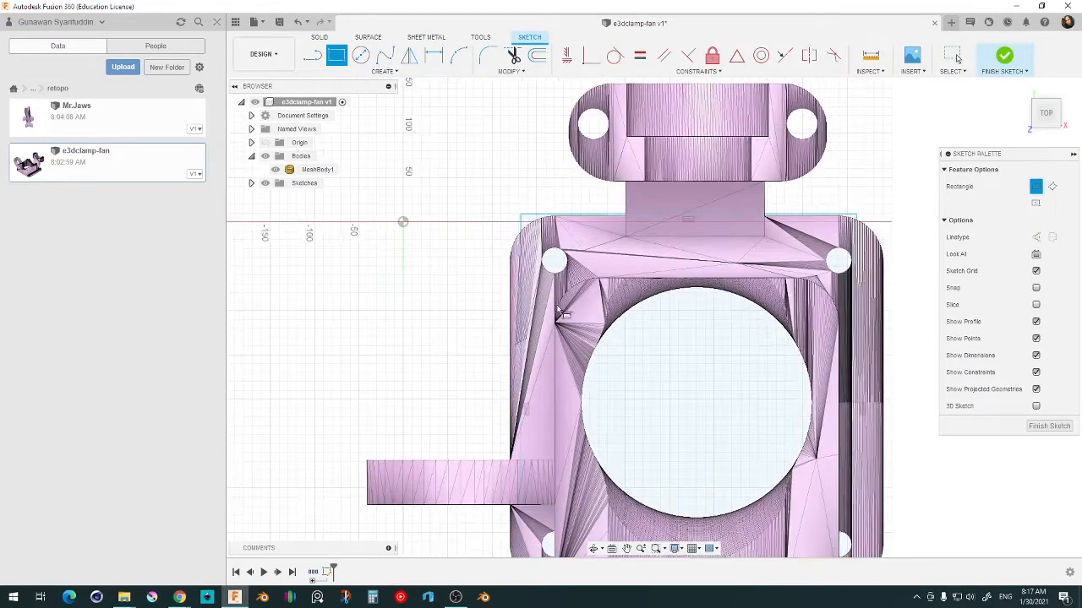
key(Escape)
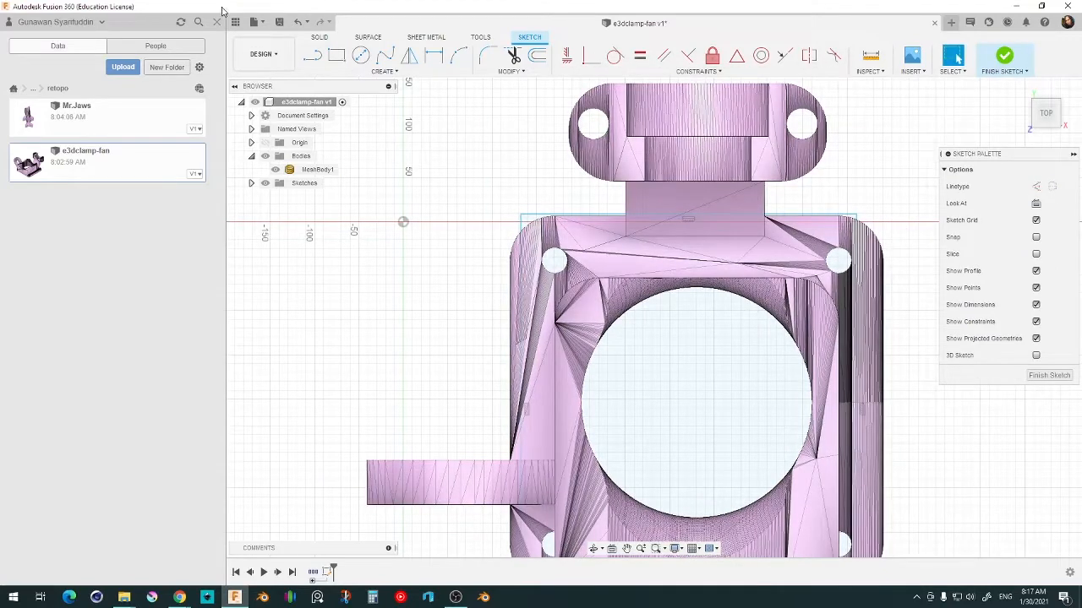
- Hide the data panel and fit the rectangle's edges to the square frame's outer sides, making it about 420 mm wide
click(217, 21)
click(399, 267)
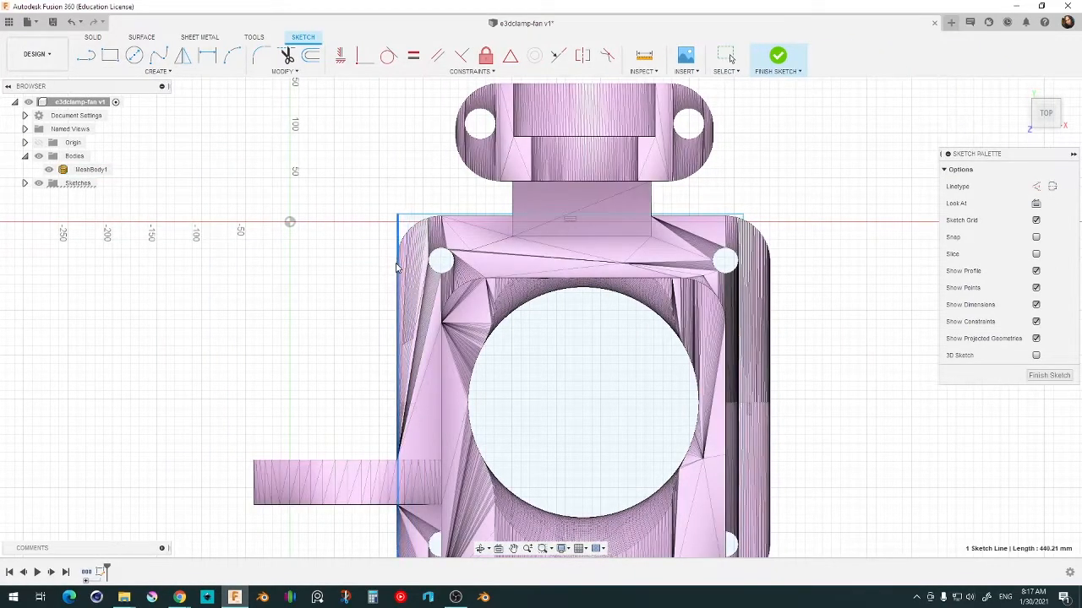
drag(743, 287, 776, 310)
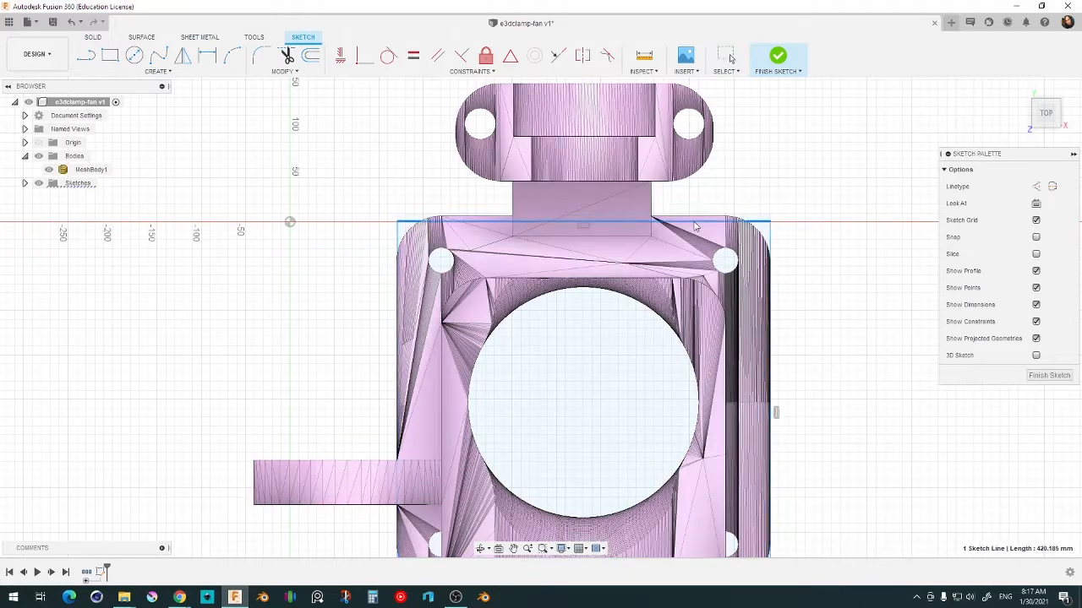
click(689, 220)
shift+middle_drag(689, 222, 676, 196)
shift+middle_drag(661, 315, 666, 306)
click(1047, 111)
middle_drag(610, 363, 587, 217)
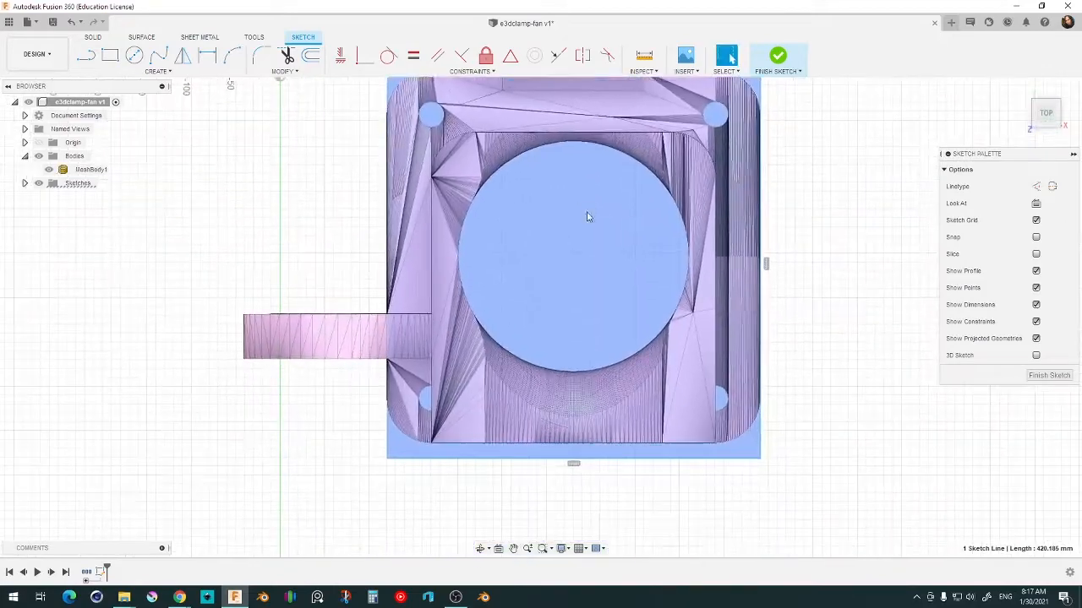
drag(605, 463, 597, 448)
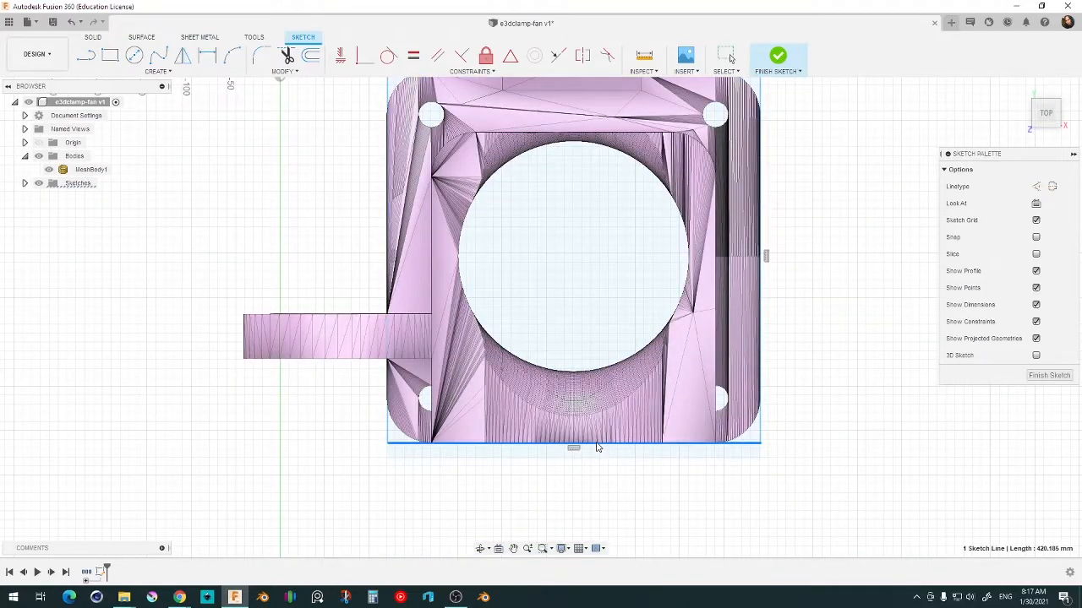
- Draw a center diameter circle matching the large round opening in the middle of the frame
scroll(652, 307, down, 2)
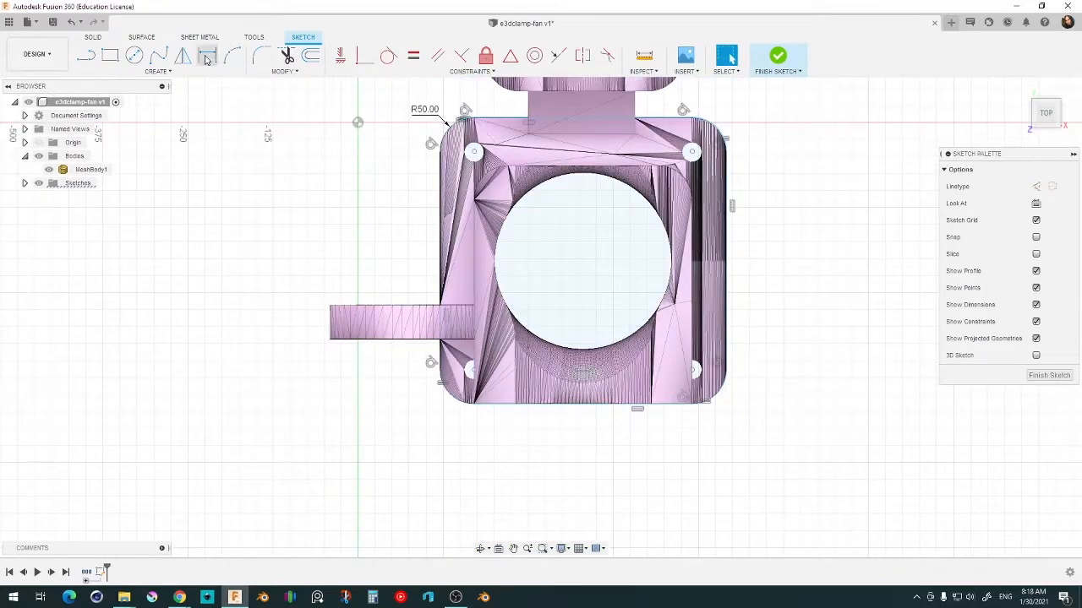
click(133, 56)
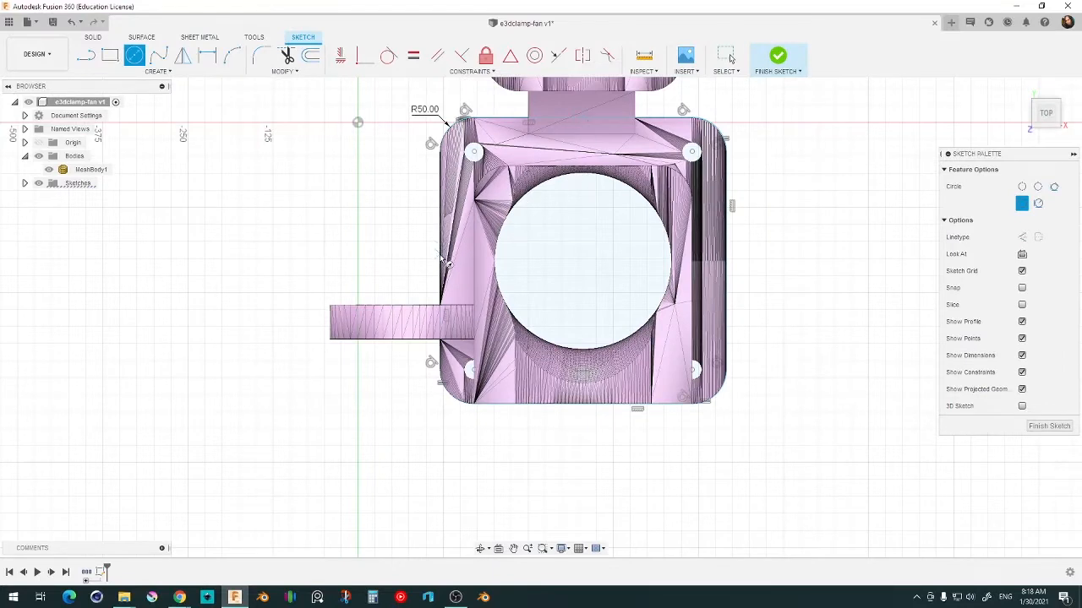
click(583, 262)
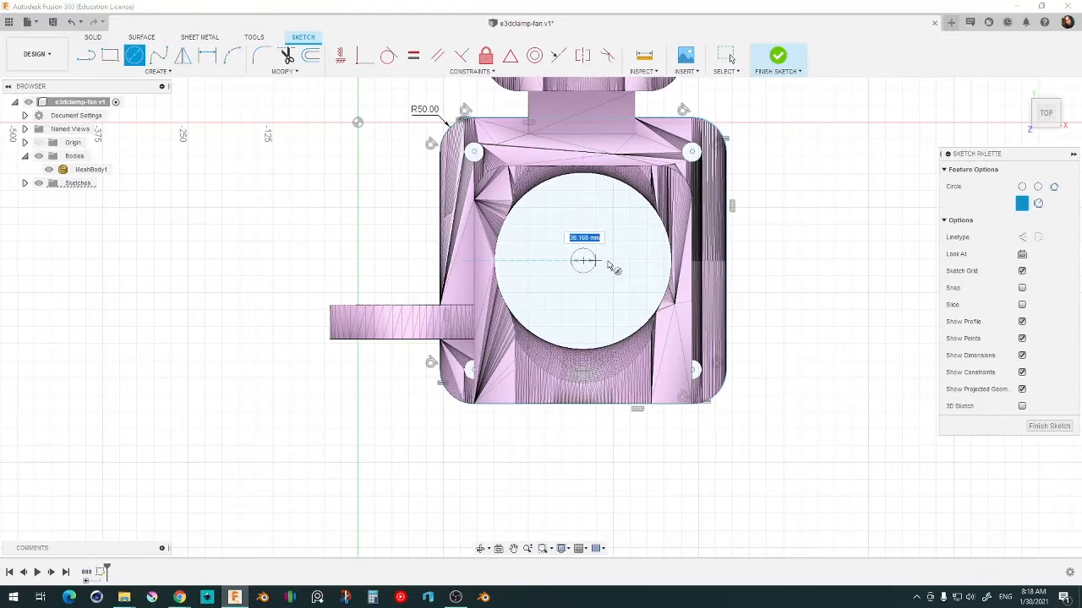
click(667, 296)
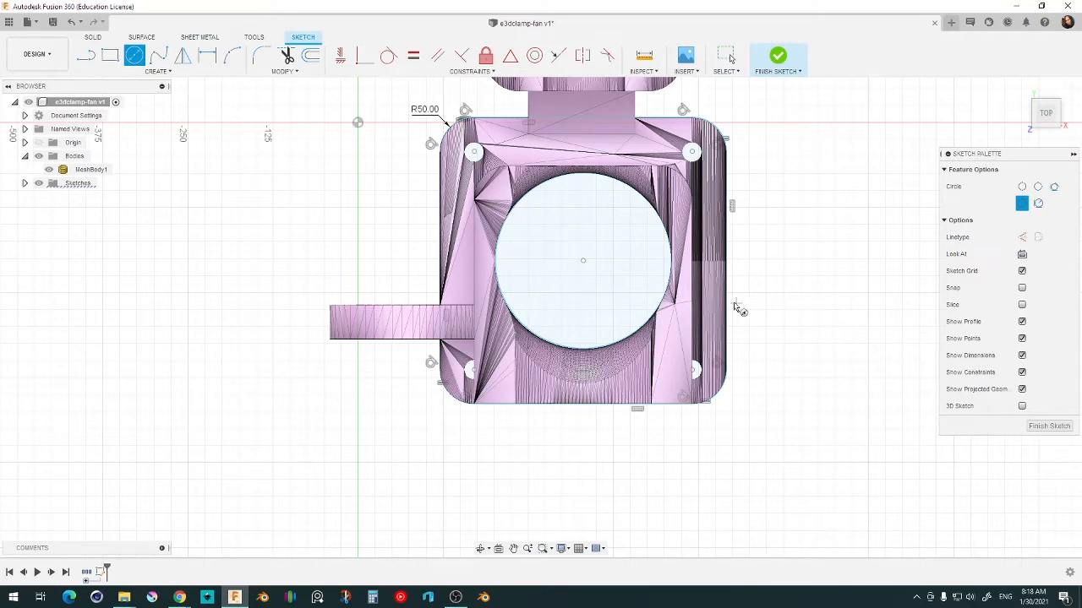
- Dimension the central circle's diameter as 259 mm
key(d)
click(499, 248)
click(545, 252)
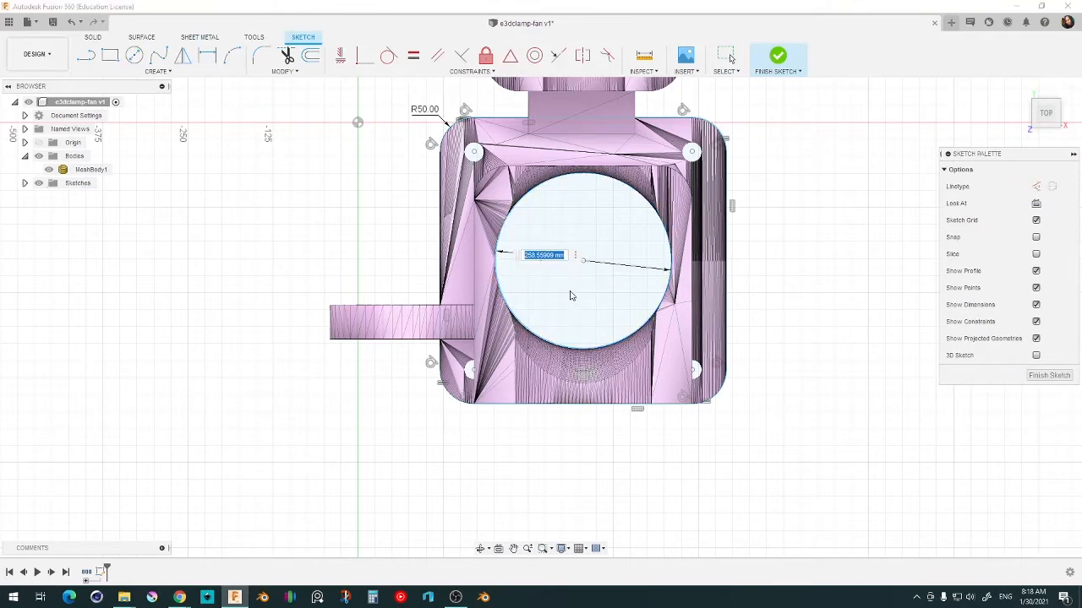
text(259)
key(Return)
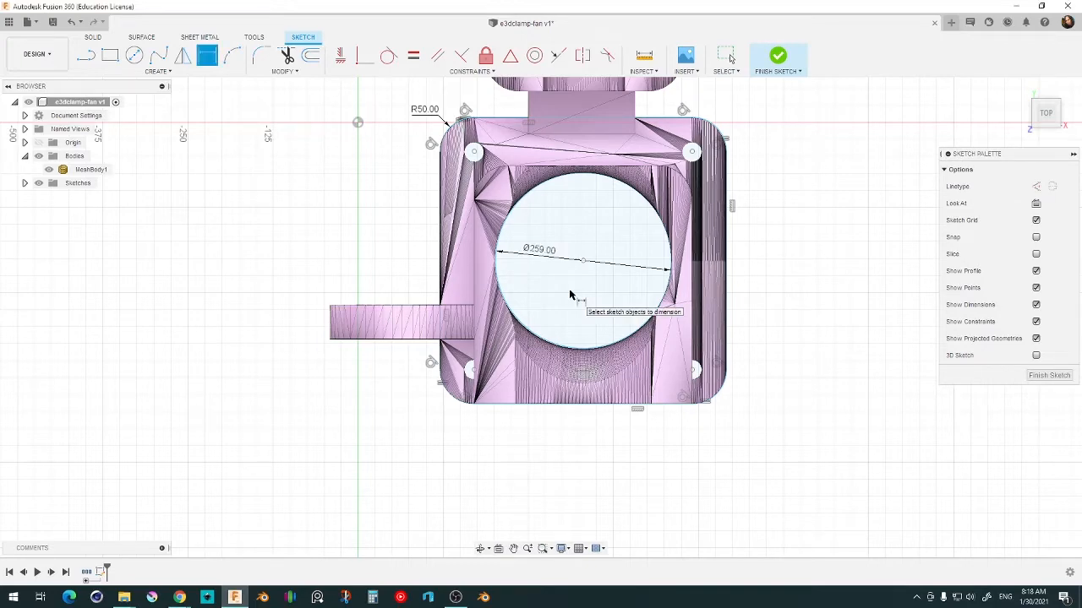
- Draw a circle over the square frame's upper-left screw hole and adjust it to the hole's outline, with a radius of about 14.6 mm
key(c)
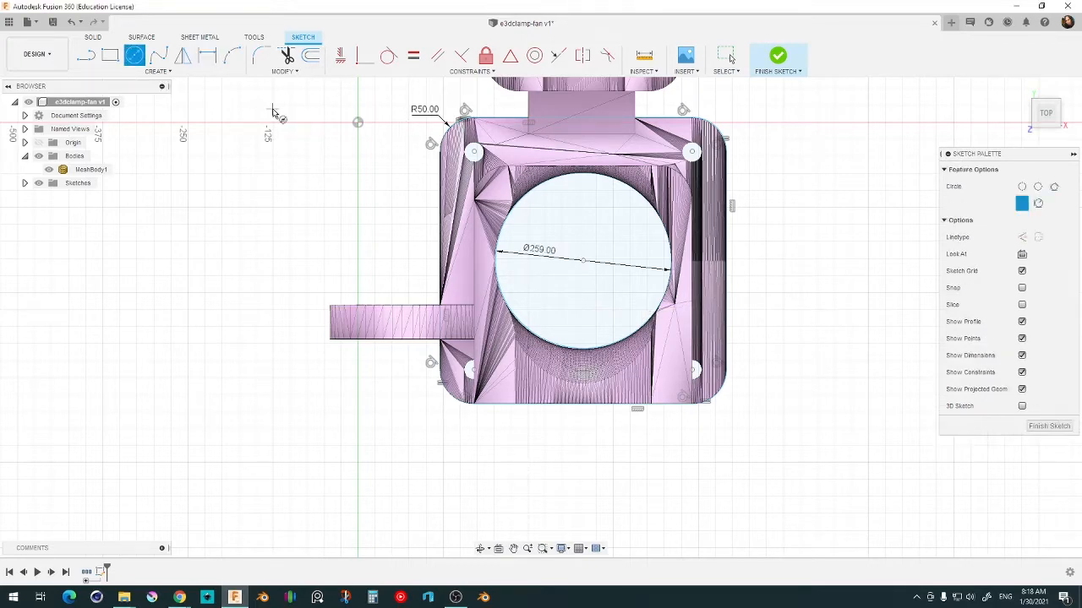
scroll(461, 146, up, 3)
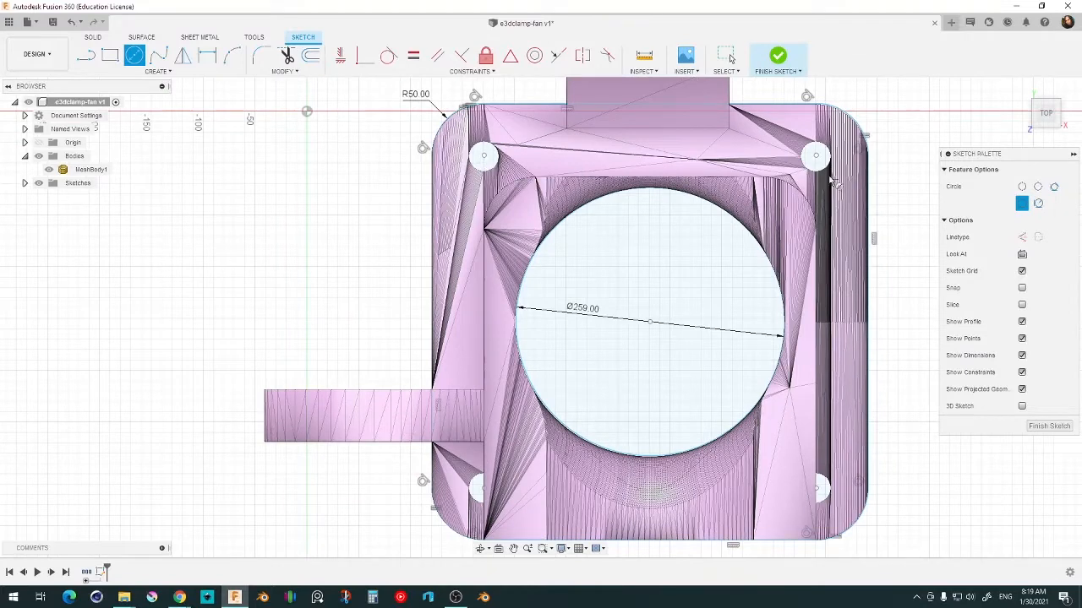
scroll(483, 182, up, 2)
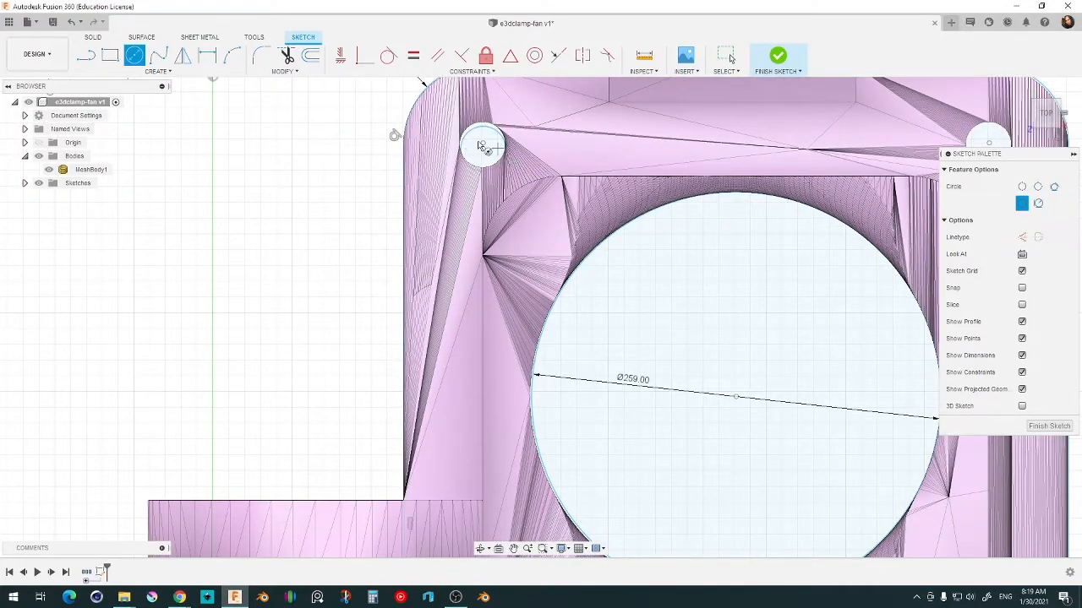
key(Escape)
click(483, 150)
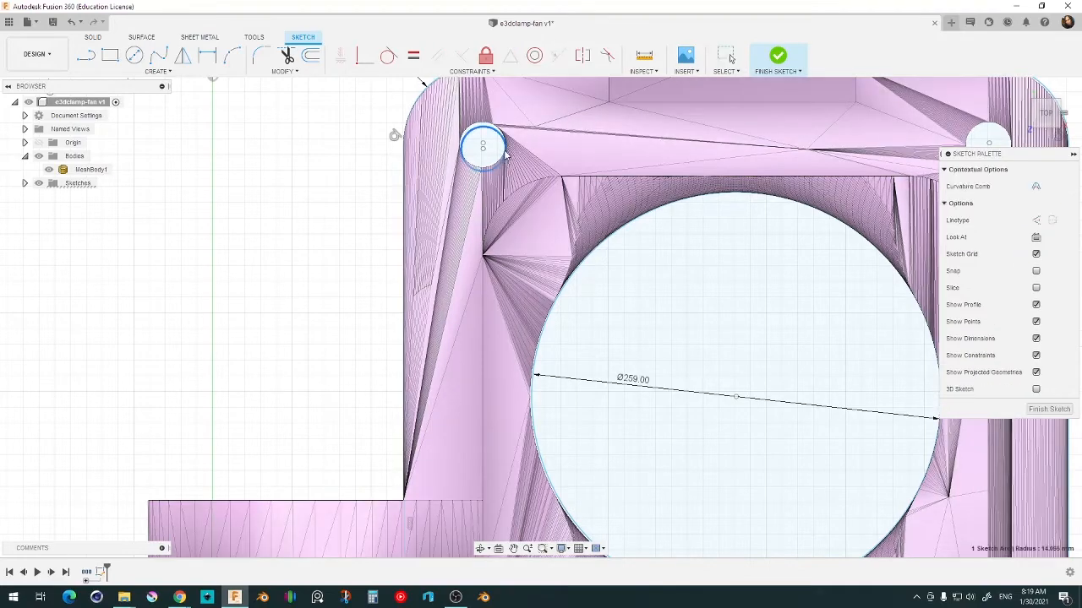
key(Escape)
scroll(484, 147, up, 4)
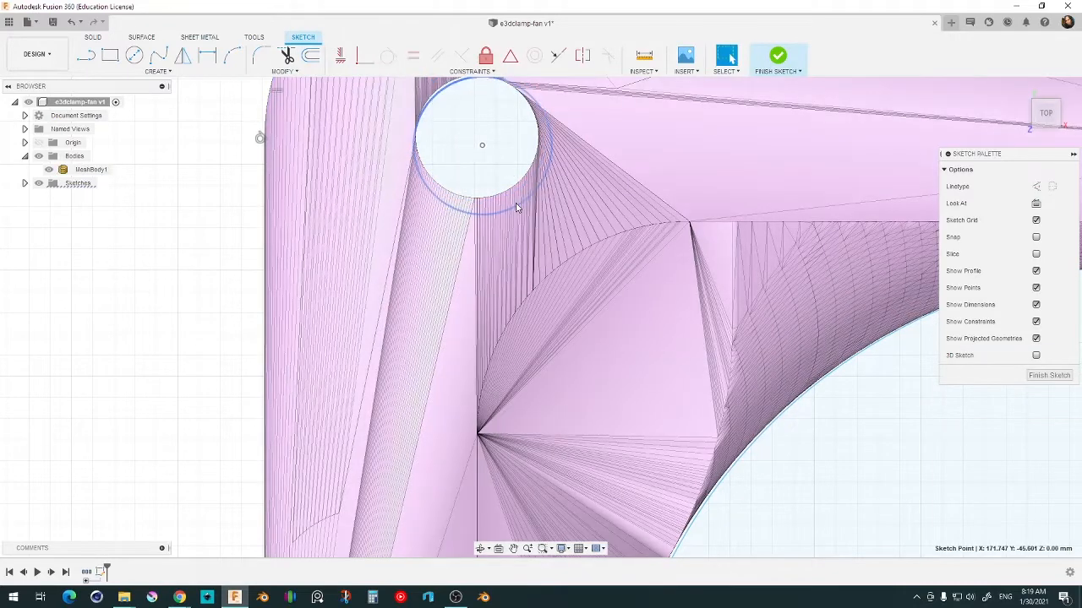
click(483, 149)
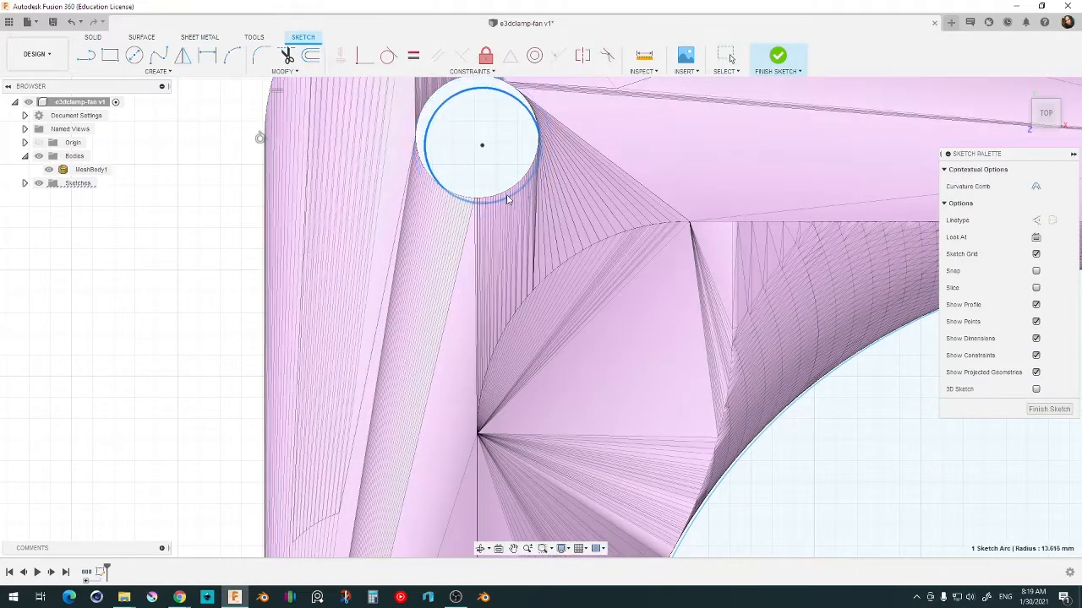
key(Escape)
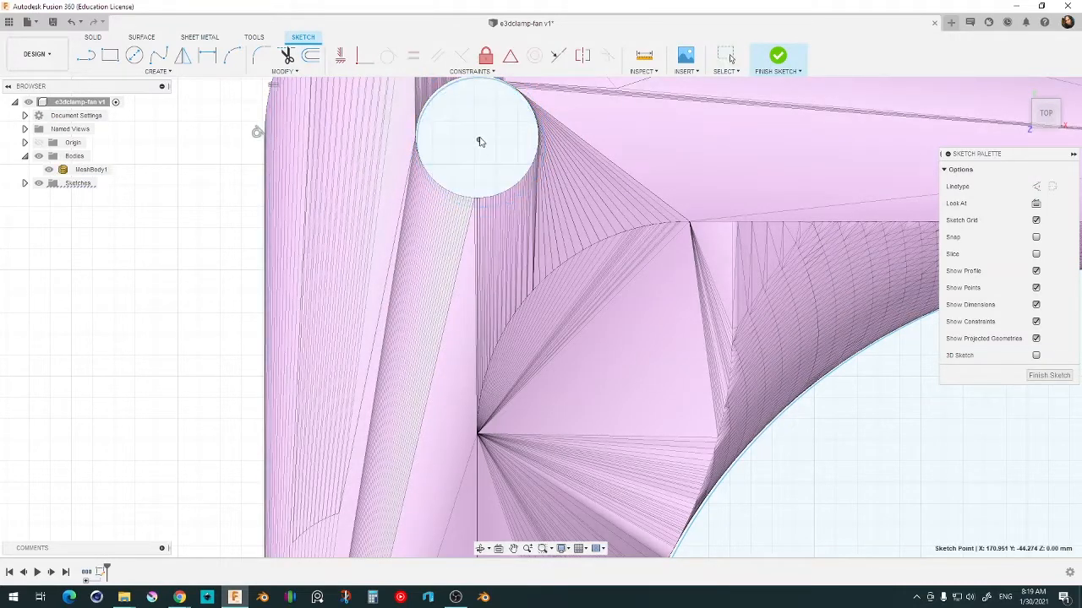
scroll(479, 138, down, 6)
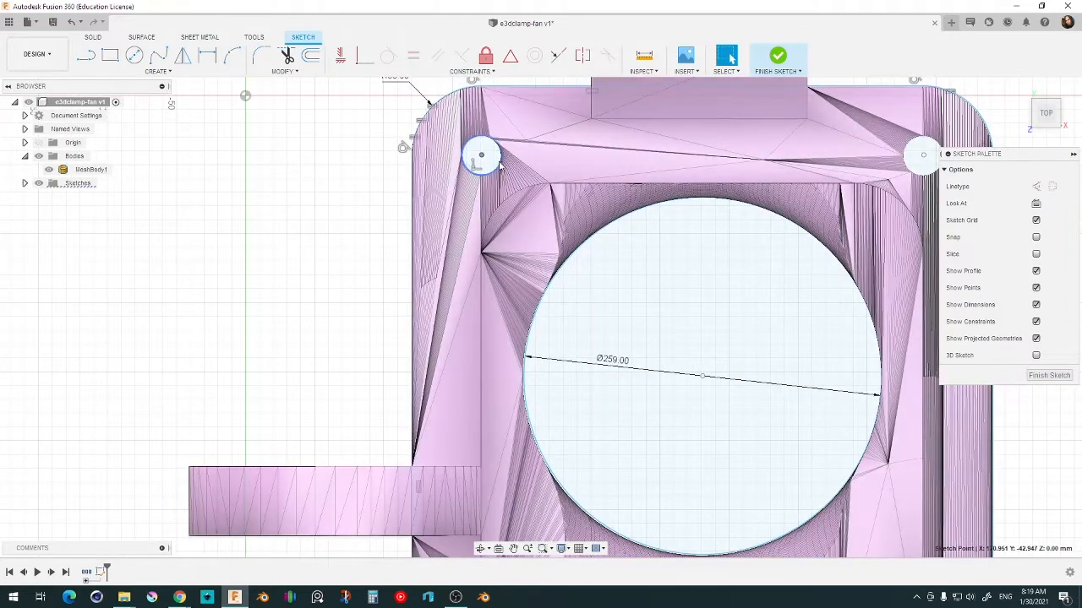
- Copy the screw-hole circle 320 mm along X onto the frame's upper-right hole
click(499, 164)
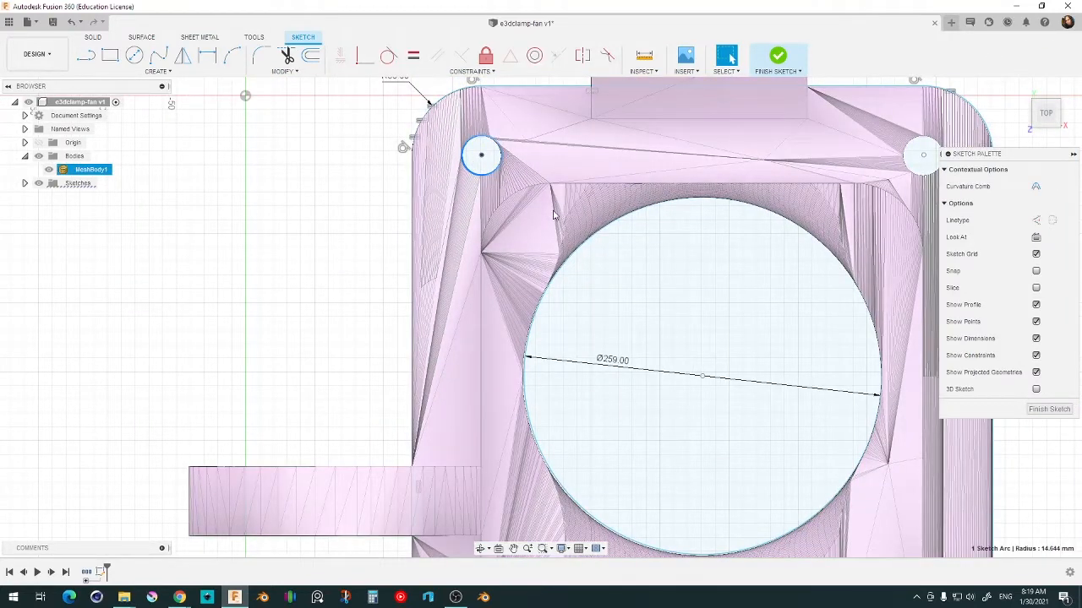
key(m)
drag(515, 157, 725, 195)
middle_drag(640, 257, 411, 268)
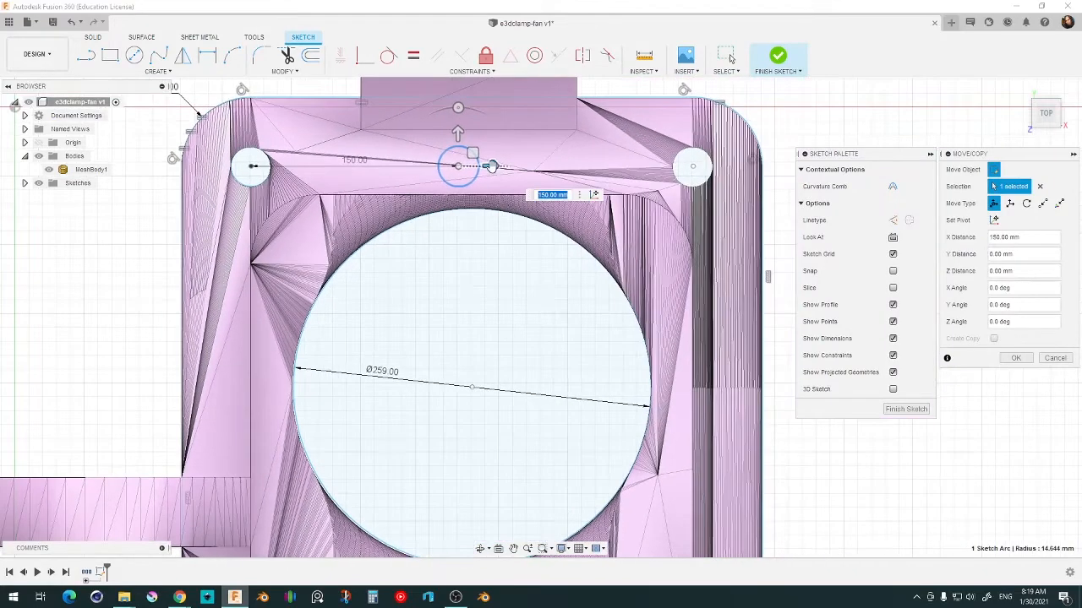
drag(493, 166, 727, 166)
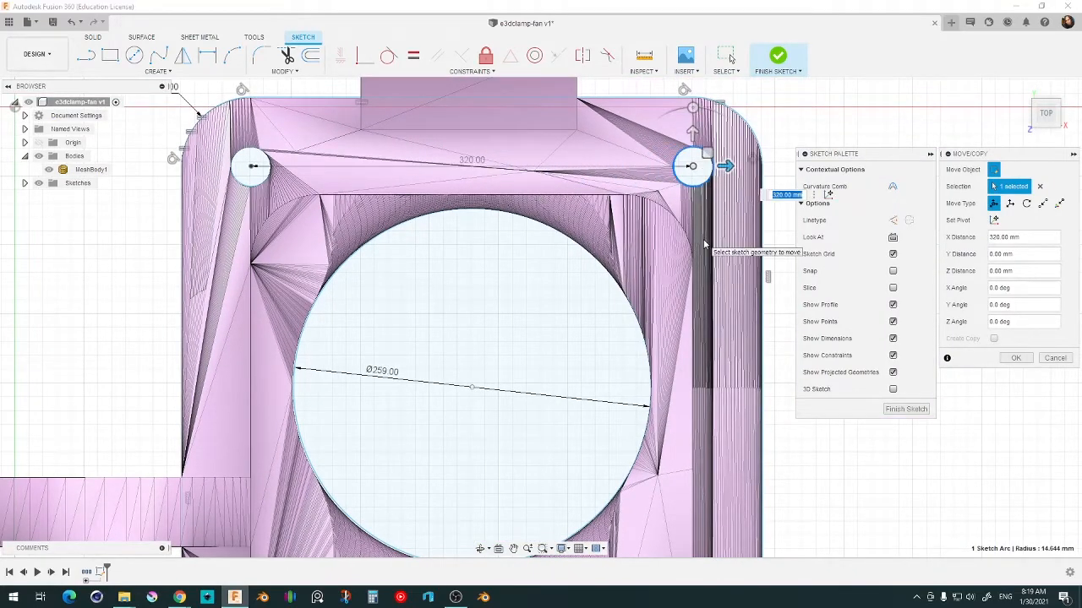
key(Return)
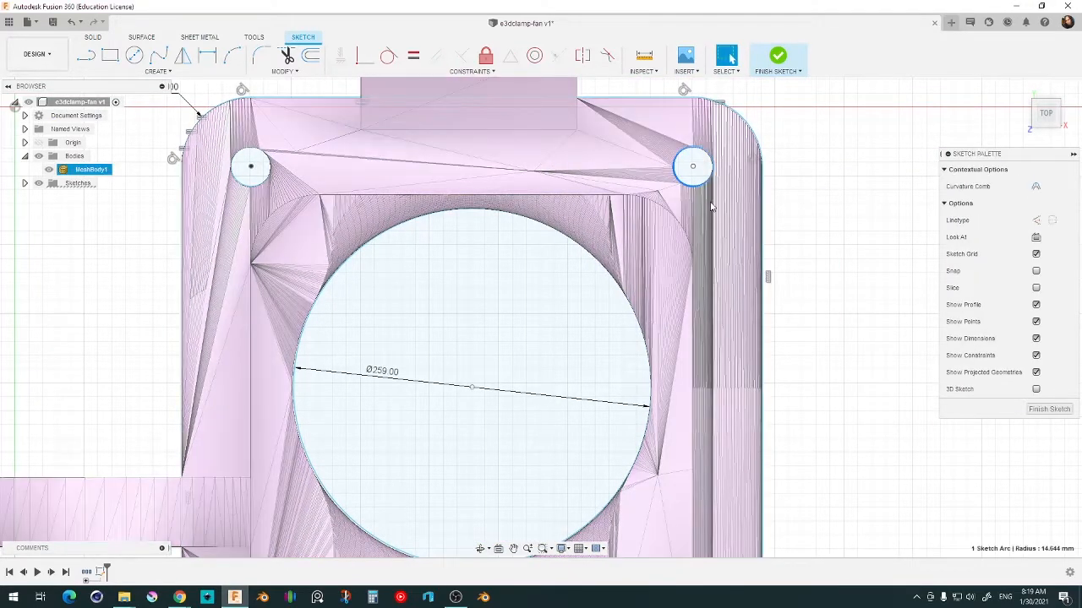
- Copy the upper-right hole circle -320 mm along Y onto the frame's lower-right hole
key(m)
drag(694, 136, 670, 411)
middle_drag(670, 452, 685, 201)
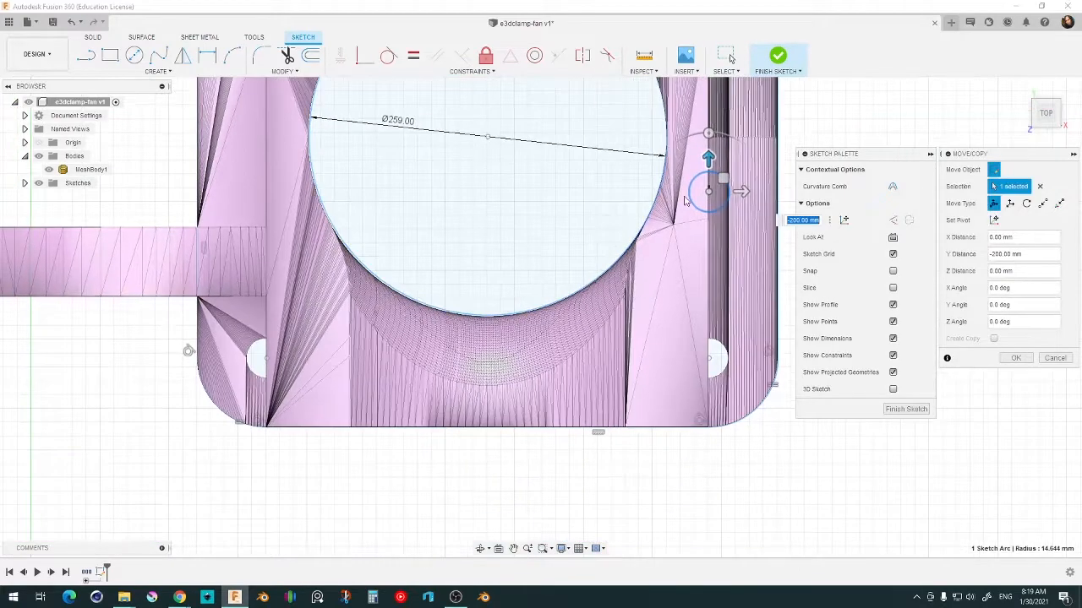
drag(707, 156, 697, 329)
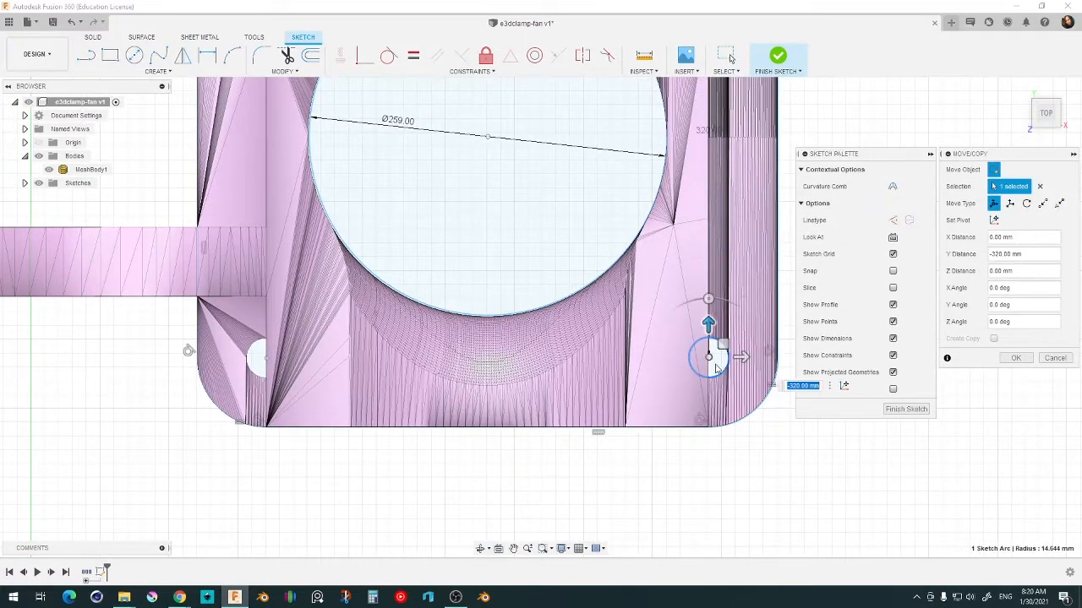
key(Return)
- Copy the lower-right hole circle across onto the frame's lower-left hole and finish the sketch
key(m)
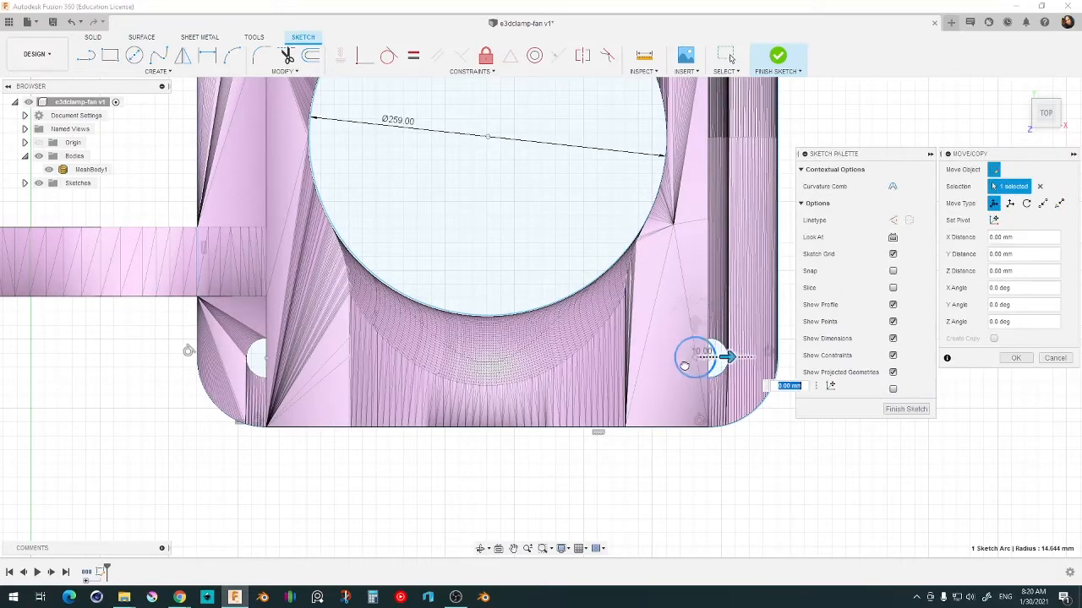
drag(685, 366, 299, 405)
key(Return)
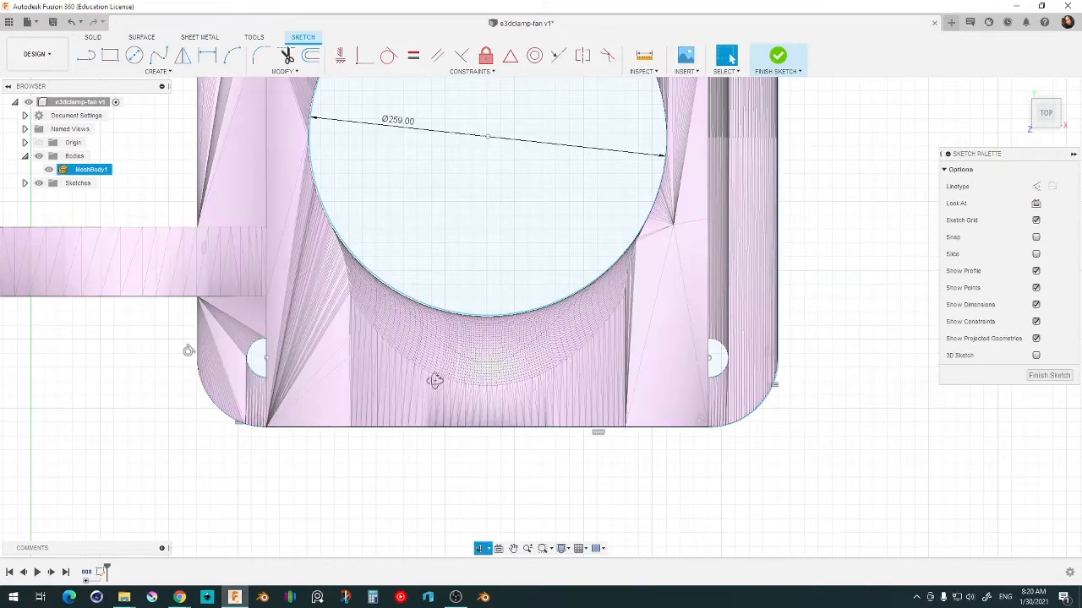
mouse_move(434, 380)
shift+middle_down()
mouse_move(422, 316)
mouse_move(407, 362)
mouse_move(389, 268)
mouse_move(399, 257)
shift+middle_up()
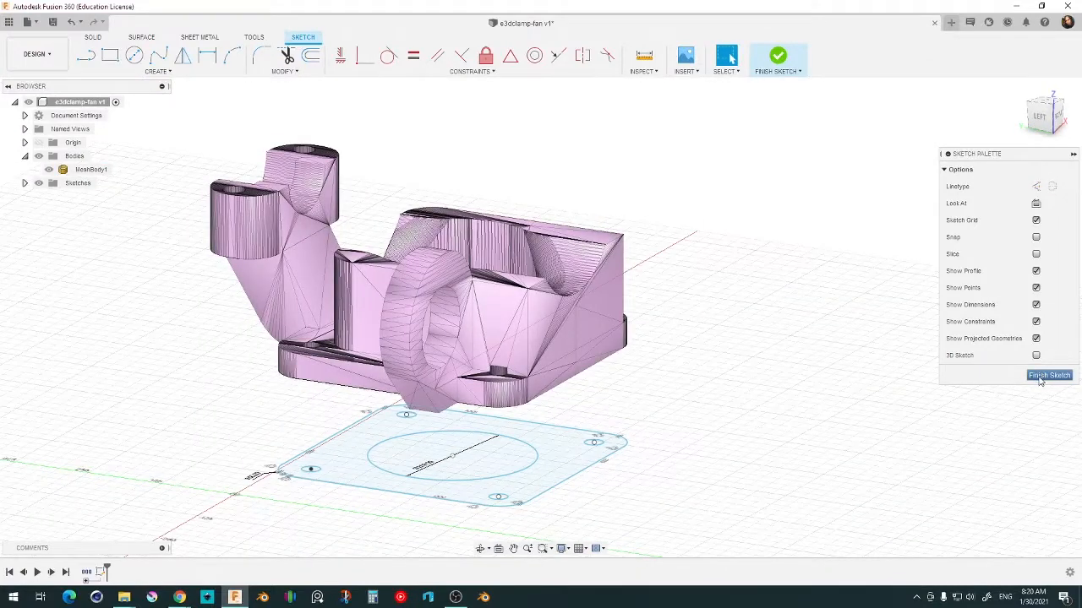
click(1048, 375)
- Move the mesh body down along Z until its underside lies close to the sketch plane
click(569, 327)
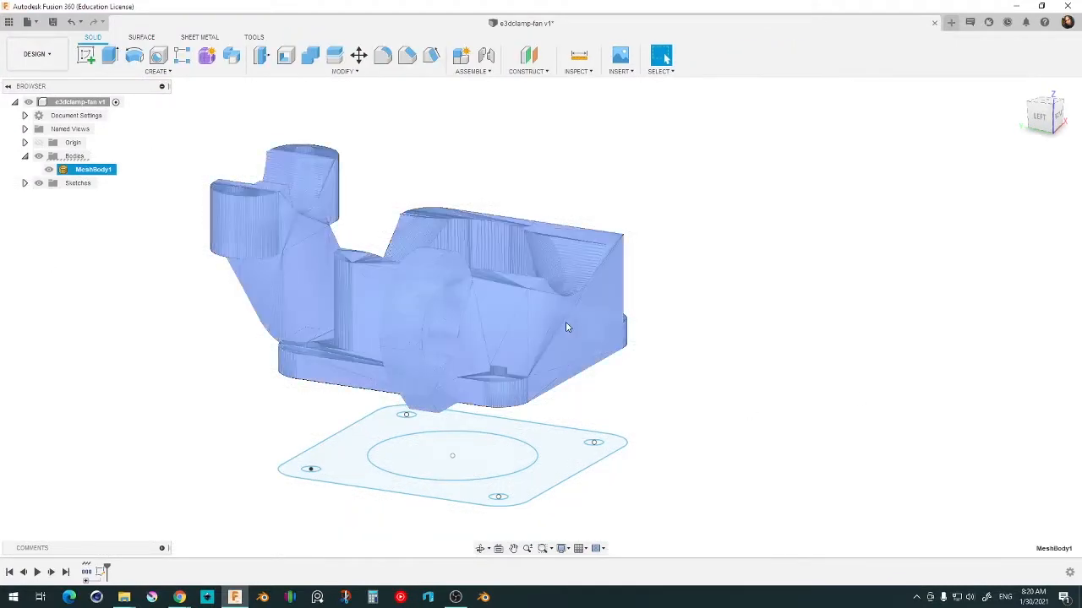
key(m)
click(1039, 116)
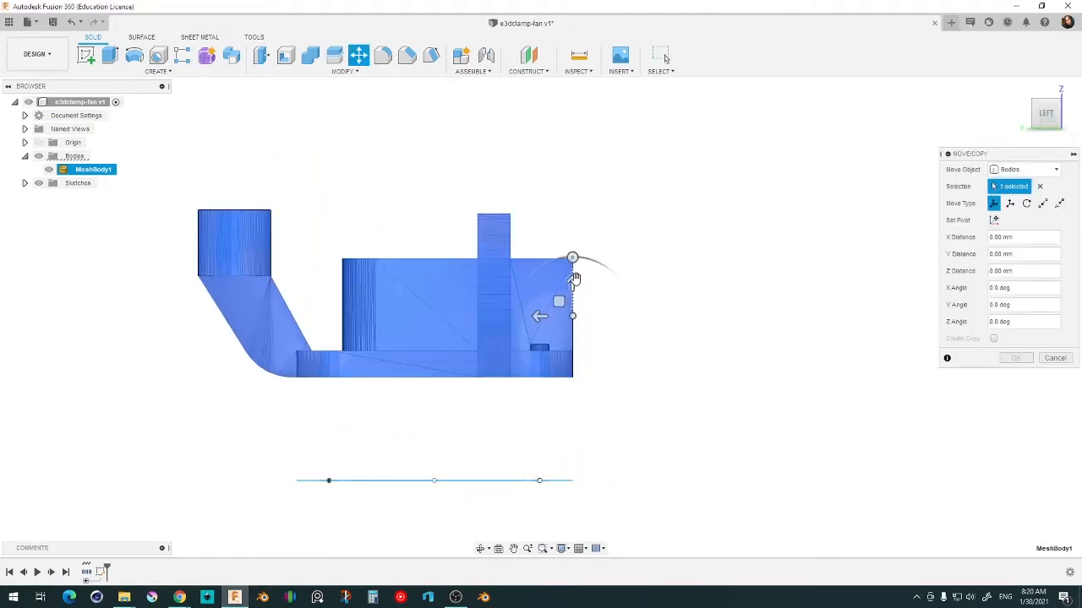
drag(573, 283, 575, 377)
scroll(582, 432, up, 2)
scroll(549, 482, up, 1)
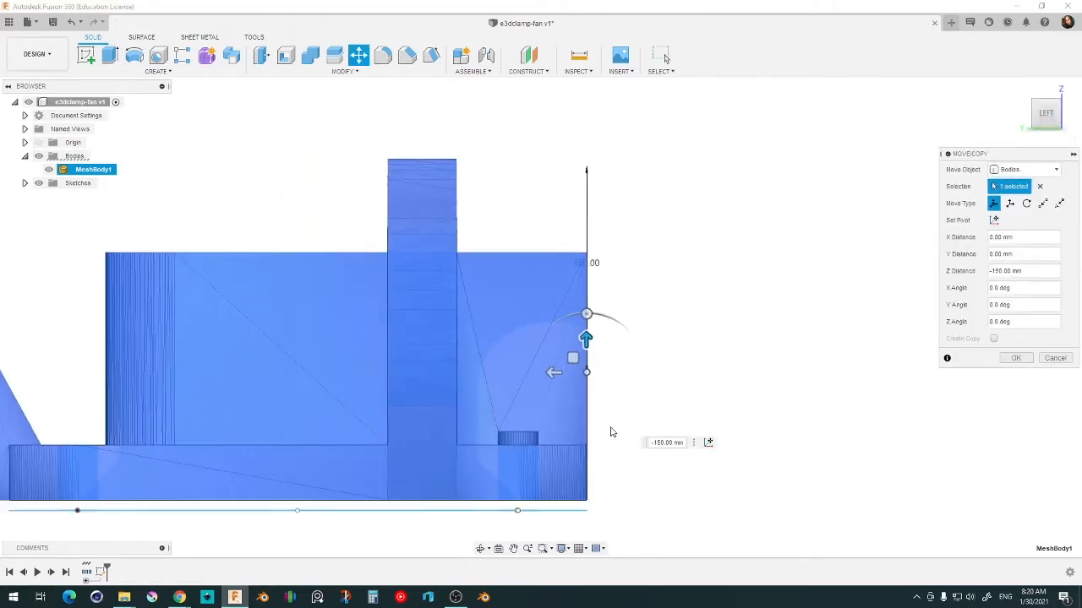
scroll(633, 309, up, 3)
key(Return)
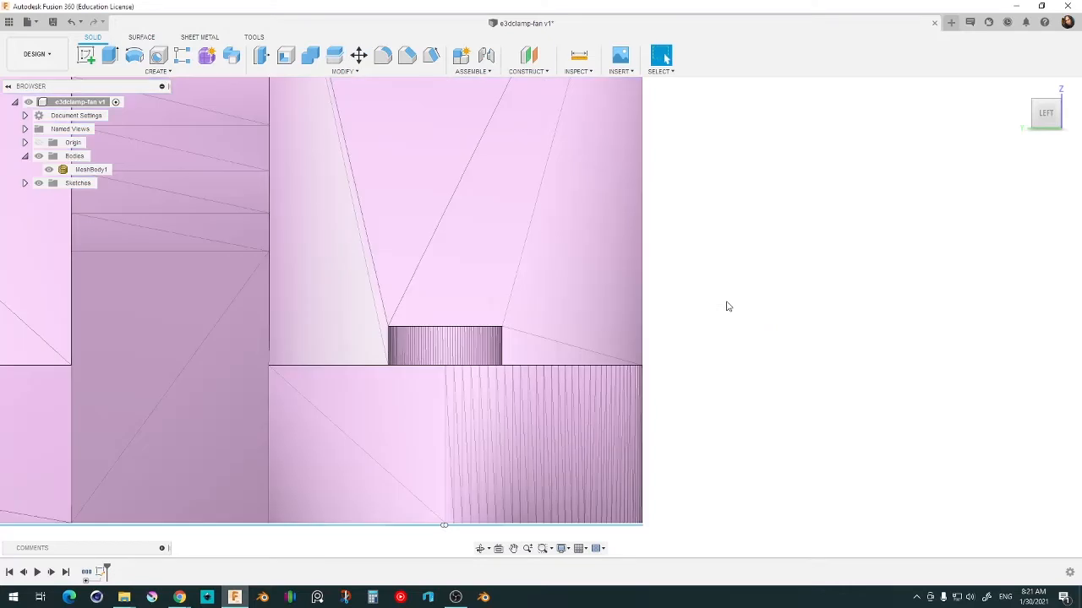
- Shift the mesh body 0.5 mm along Z to bring its underside level with the sketch
click(623, 305)
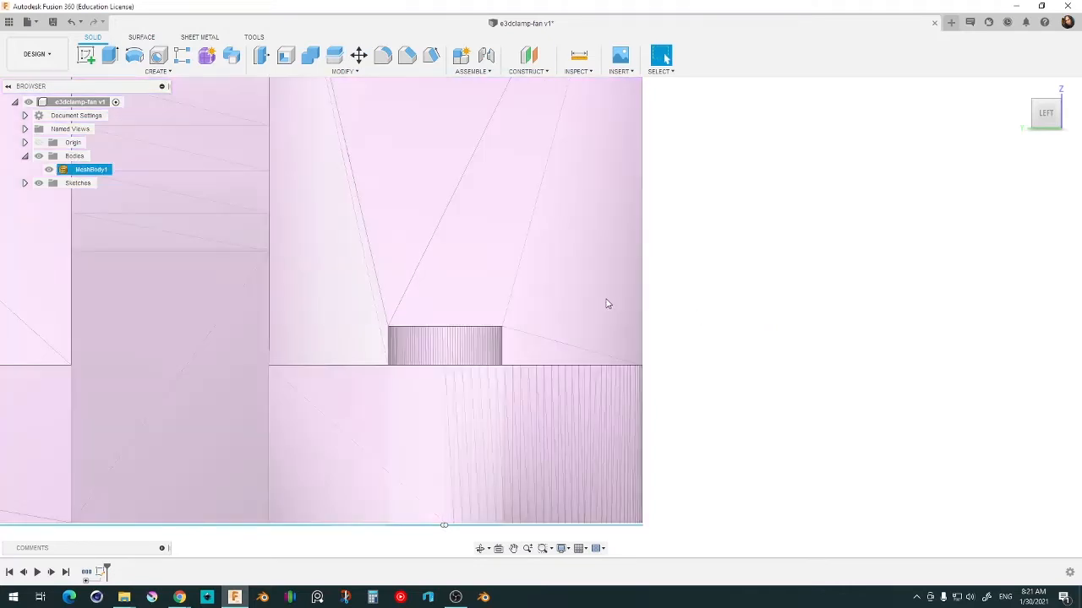
key(m)
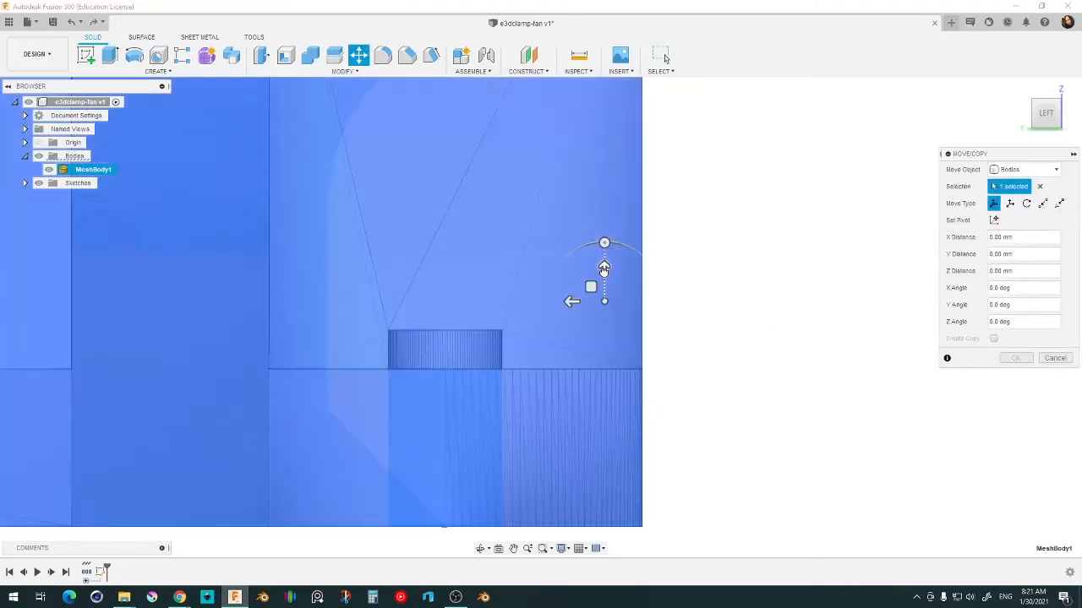
drag(603, 268, 719, 309)
text(0.5)
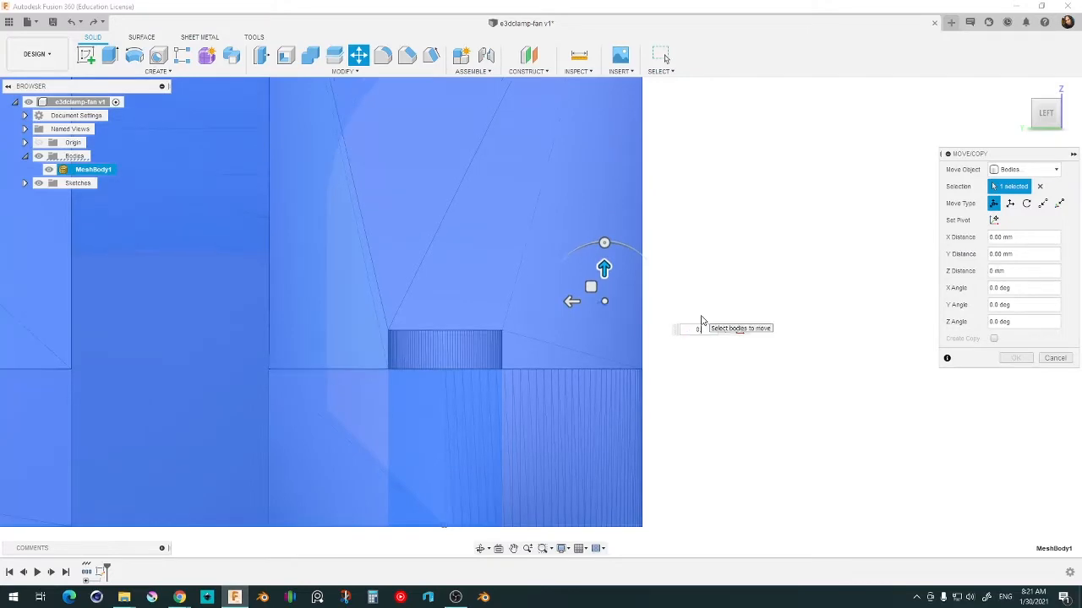
key(Return)
scroll(670, 329, down, 5)
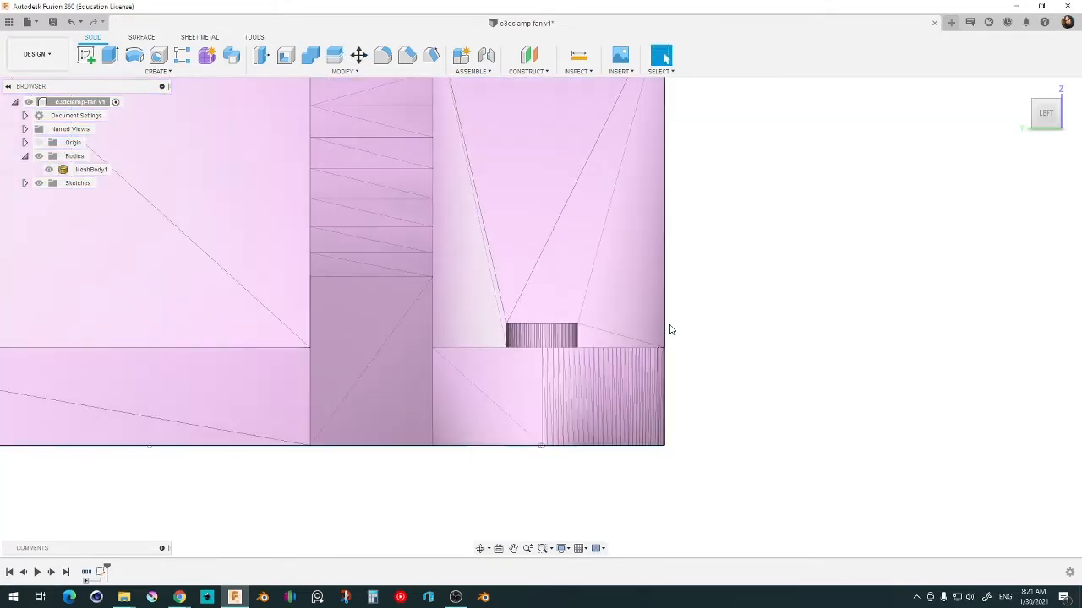
- Hide the mesh, extrude the plate profile 40 mm up to the mesh flange's height as a new body, and show the mesh again
shift+middle_drag(605, 391, 590, 412)
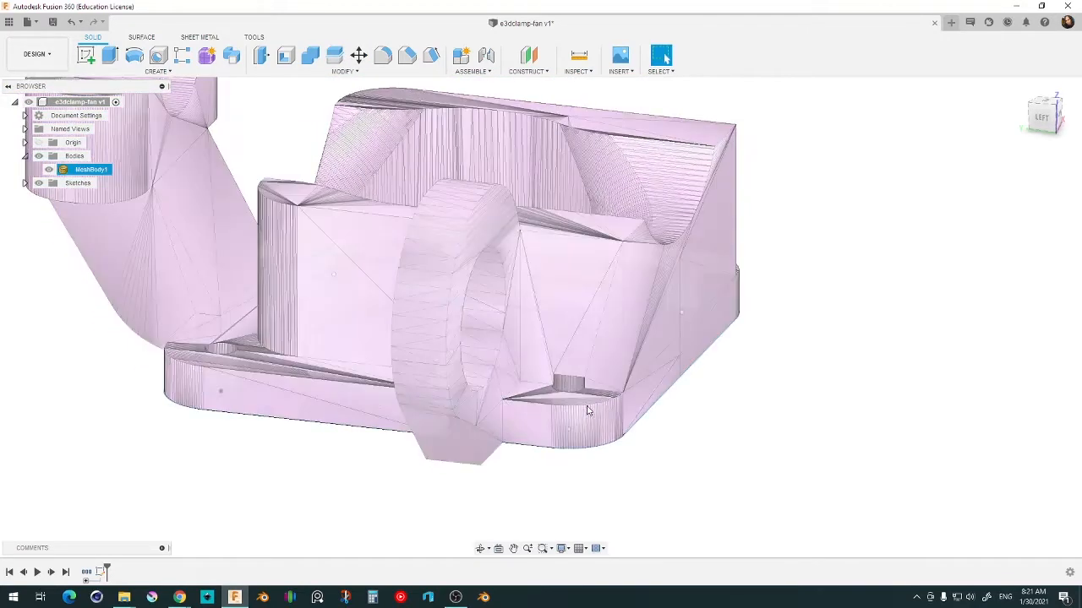
click(48, 169)
click(294, 395)
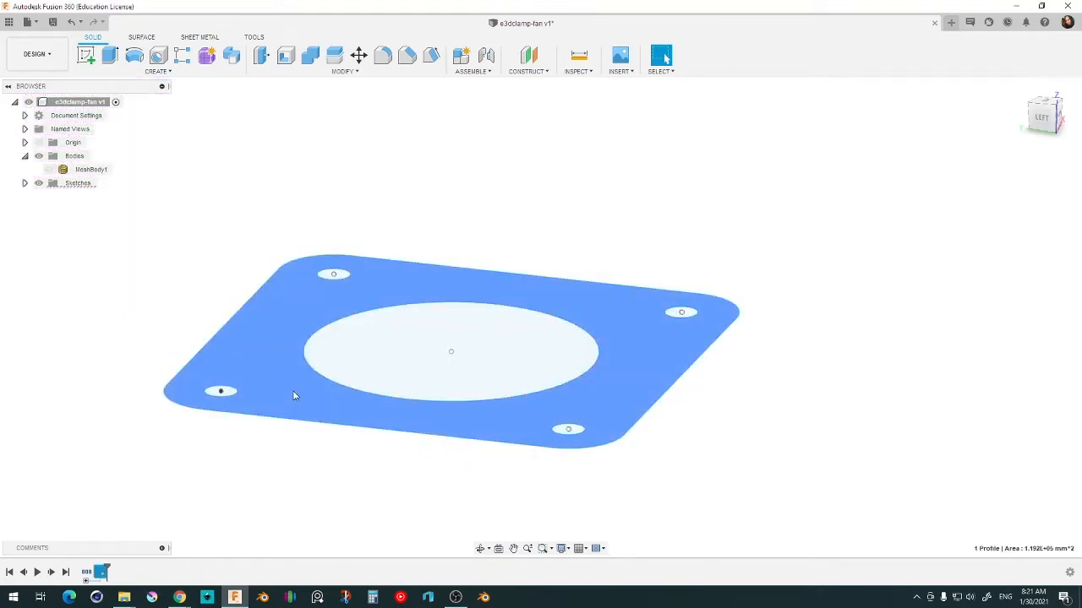
key(e)
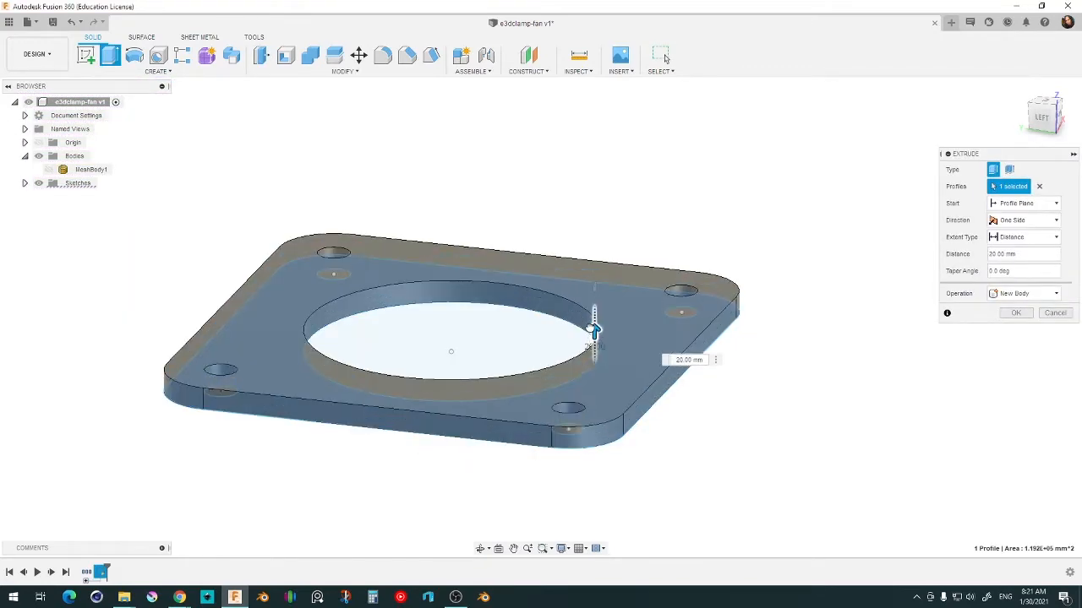
drag(594, 331, 594, 308)
click(48, 169)
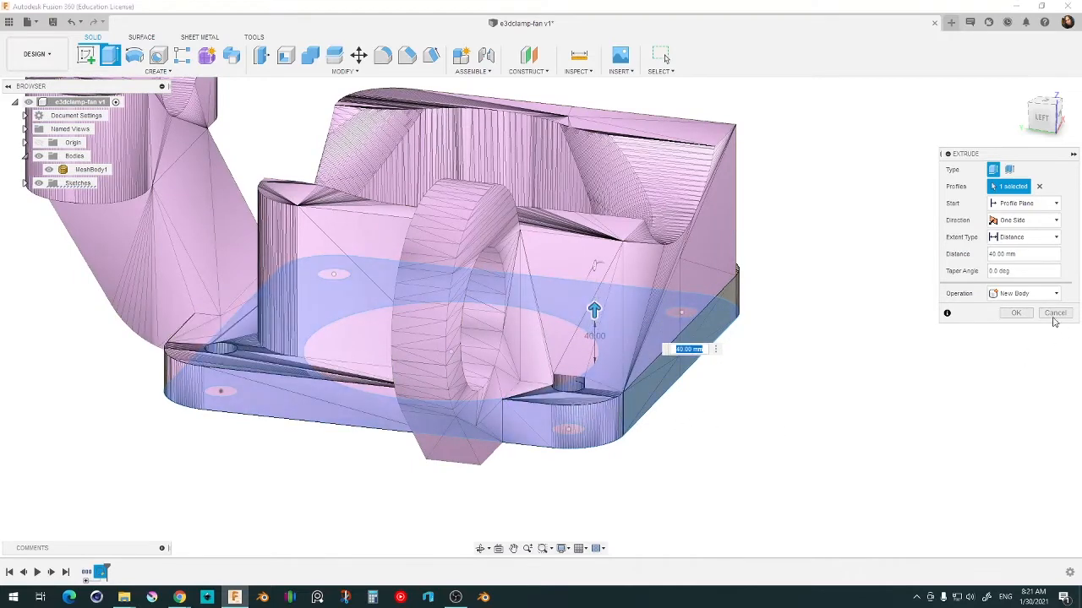
click(1015, 313)
- Hide the mesh to start a sketch on the new plate's upper face, and show the mesh again as reference
shift+middle_drag(566, 401, 623, 363)
shift+drag(623, 363, 600, 325)
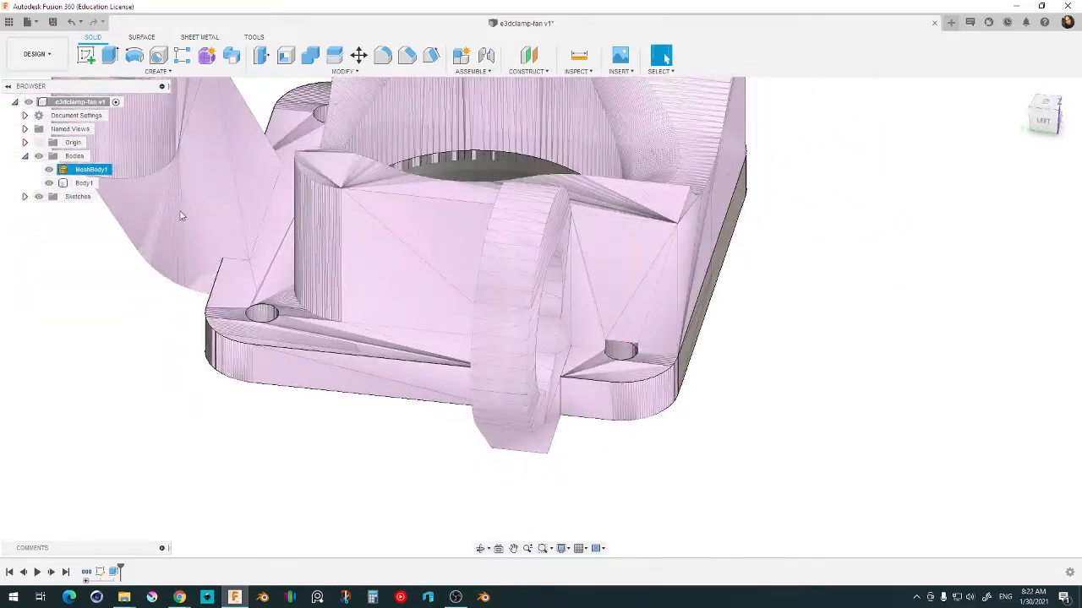
click(49, 170)
click(306, 304)
click(86, 55)
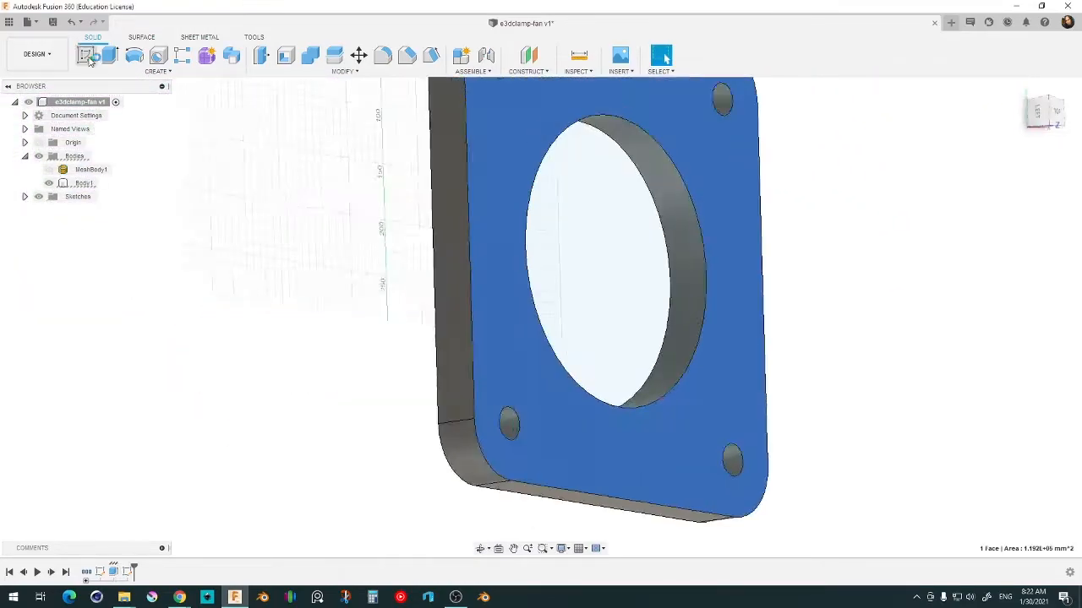
click(49, 170)
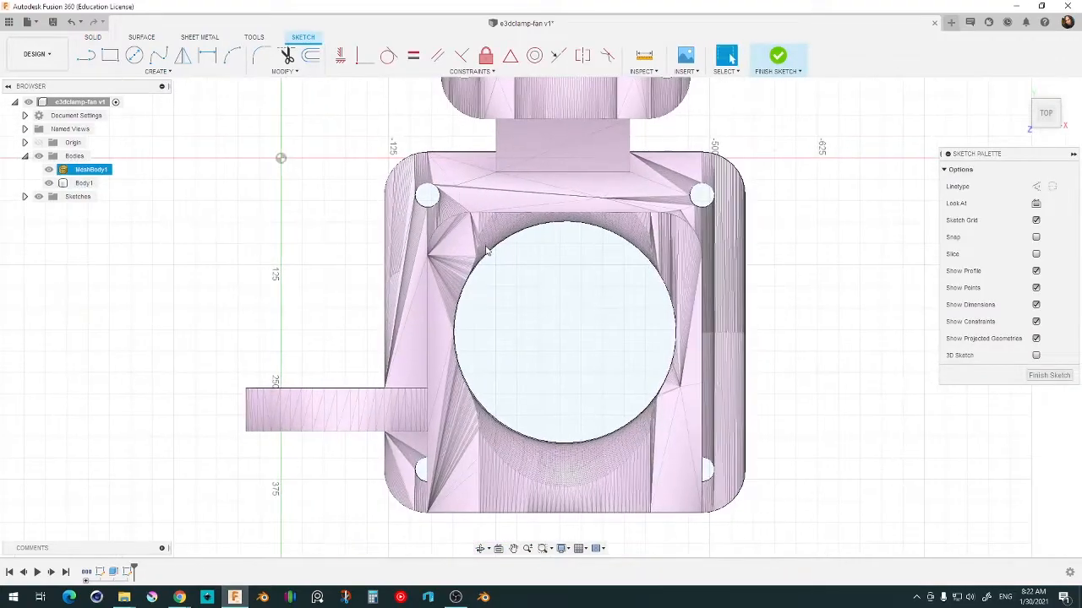
mouse_move(590, 461)
shift+middle_down()
mouse_move(623, 425)
mouse_move(582, 367)
mouse_move(575, 295)
mouse_move(502, 425)
shift+middle_up()
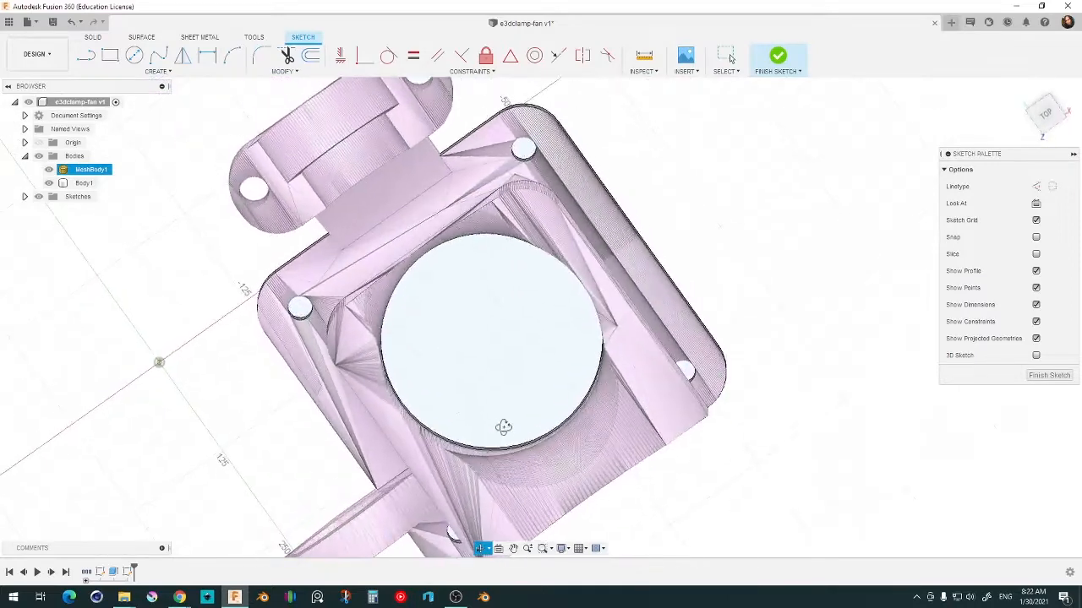
- Sketch a rectangle over the mesh's raised block, from below the upper-left screw hole to near the plate's lower edge
key(r)
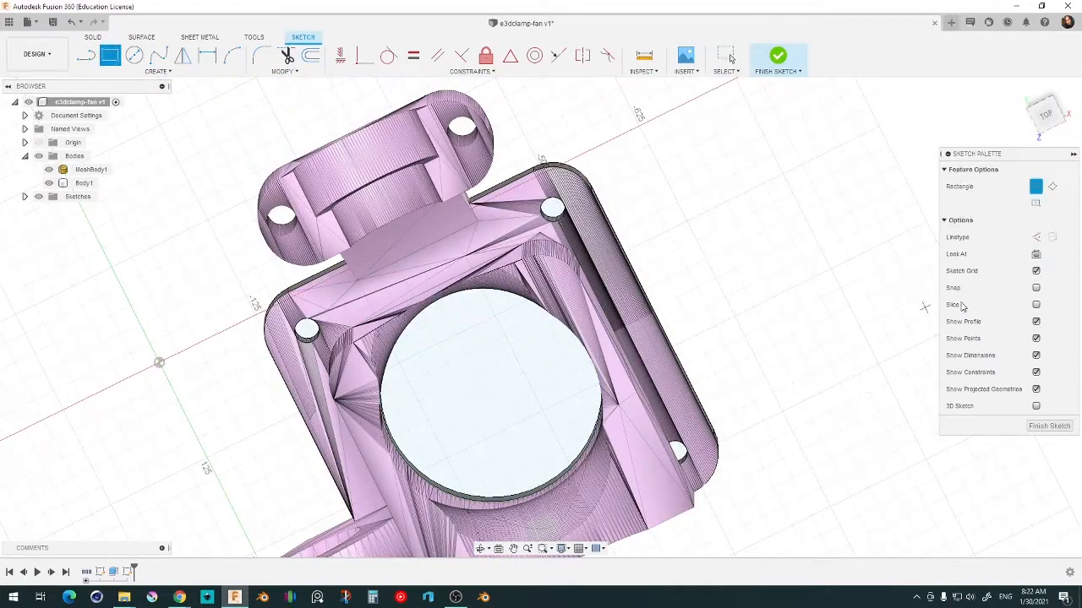
click(1046, 114)
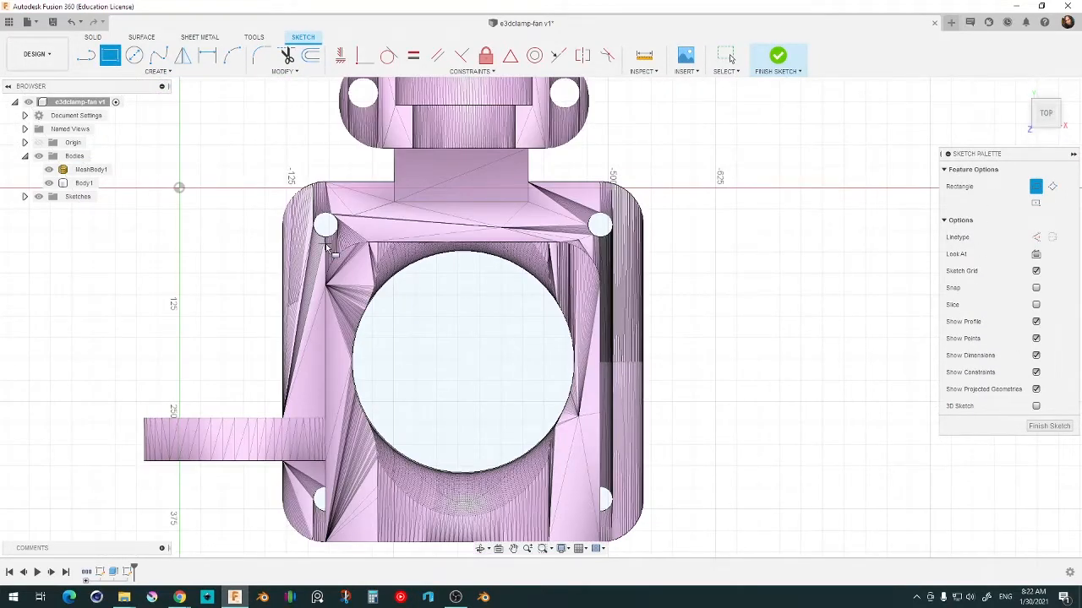
click(327, 247)
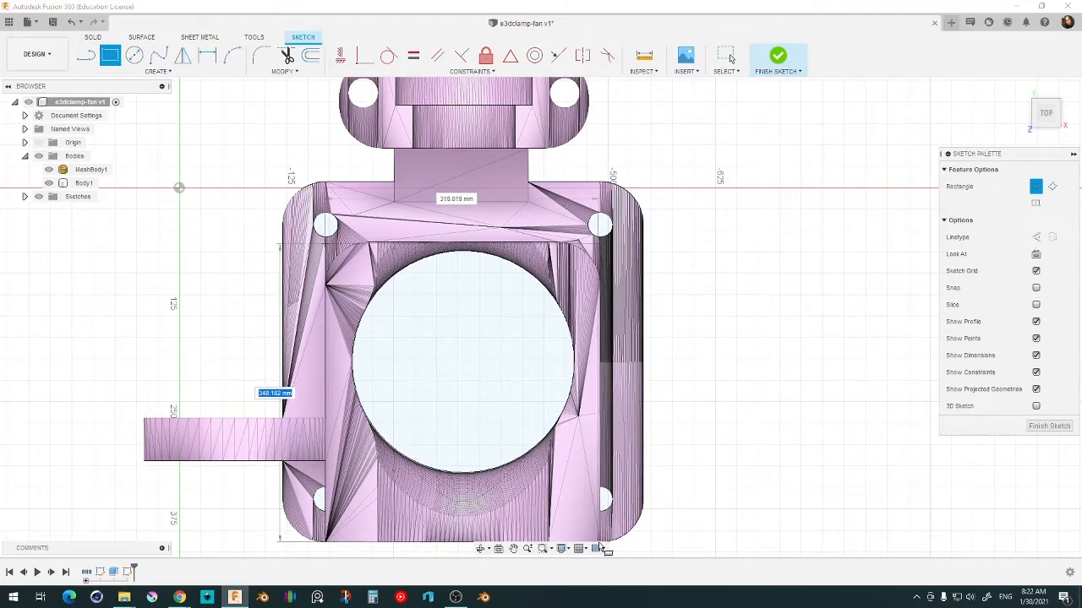
click(513, 548)
drag(581, 497, 583, 391)
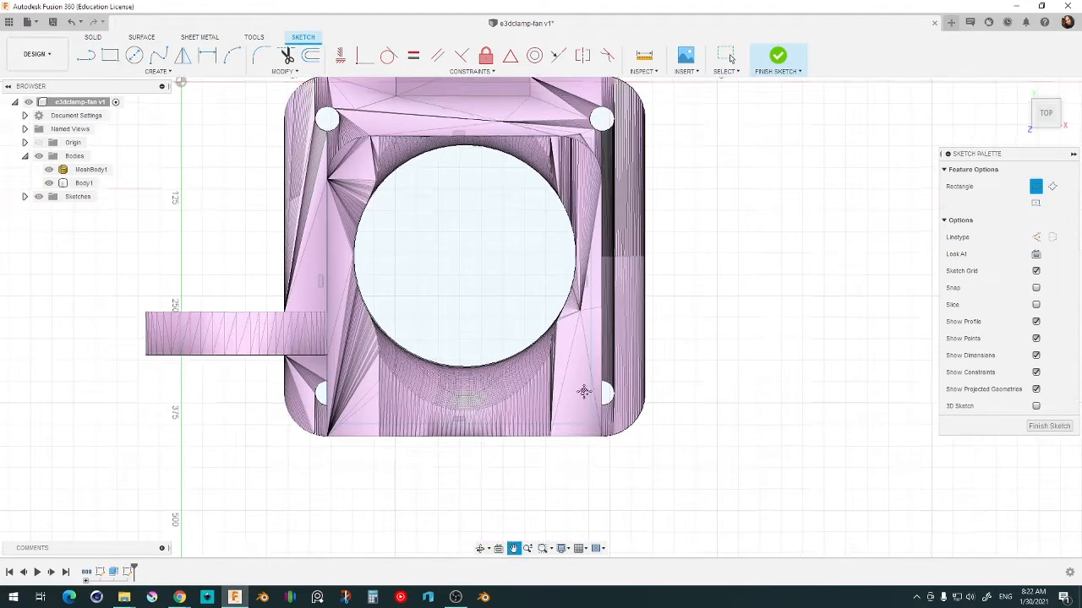
scroll(384, 425, up, 5)
click(123, 56)
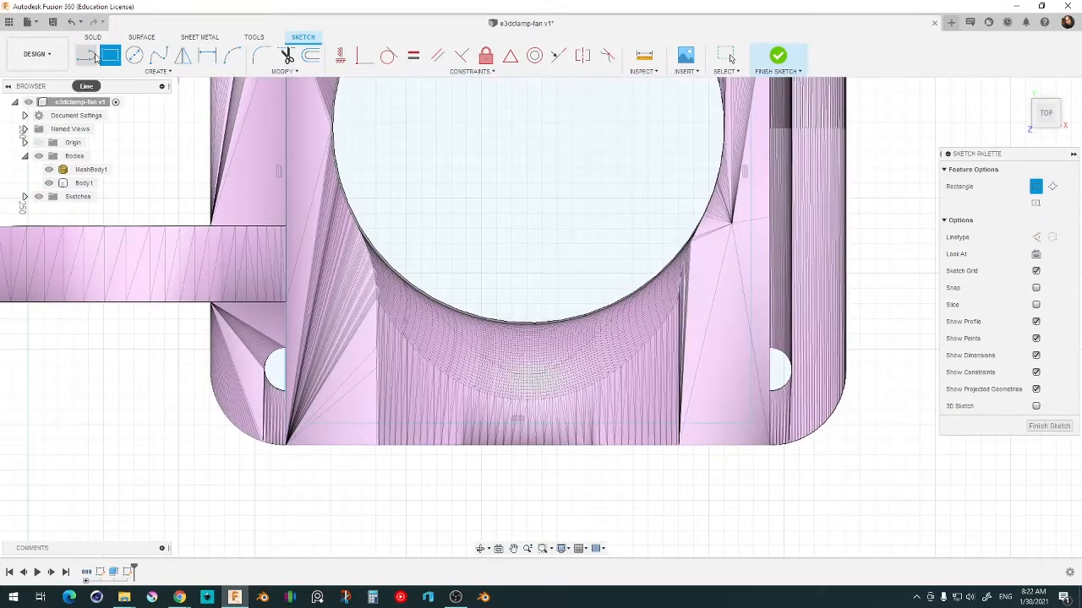
- Hide the mesh and make the rectangle's lower line collinear with the plate's lower edge
click(731, 58)
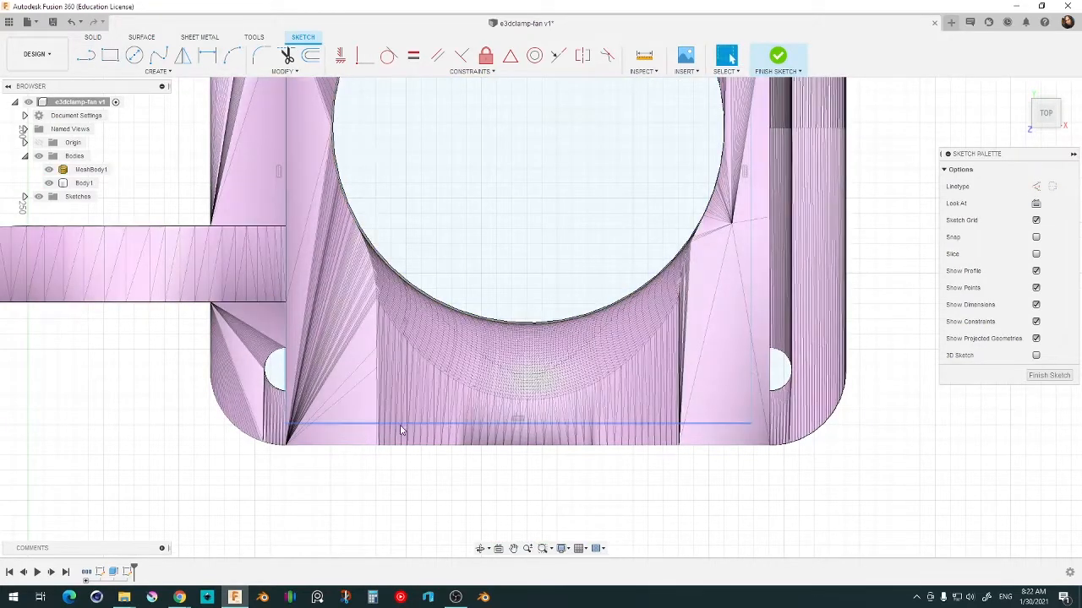
click(400, 425)
click(48, 169)
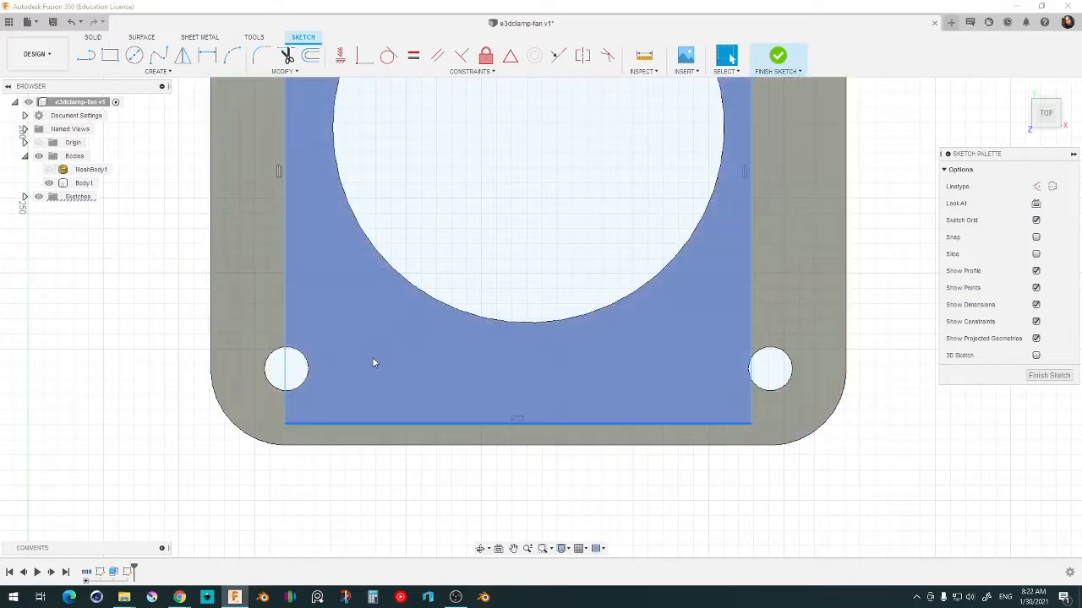
click(494, 446)
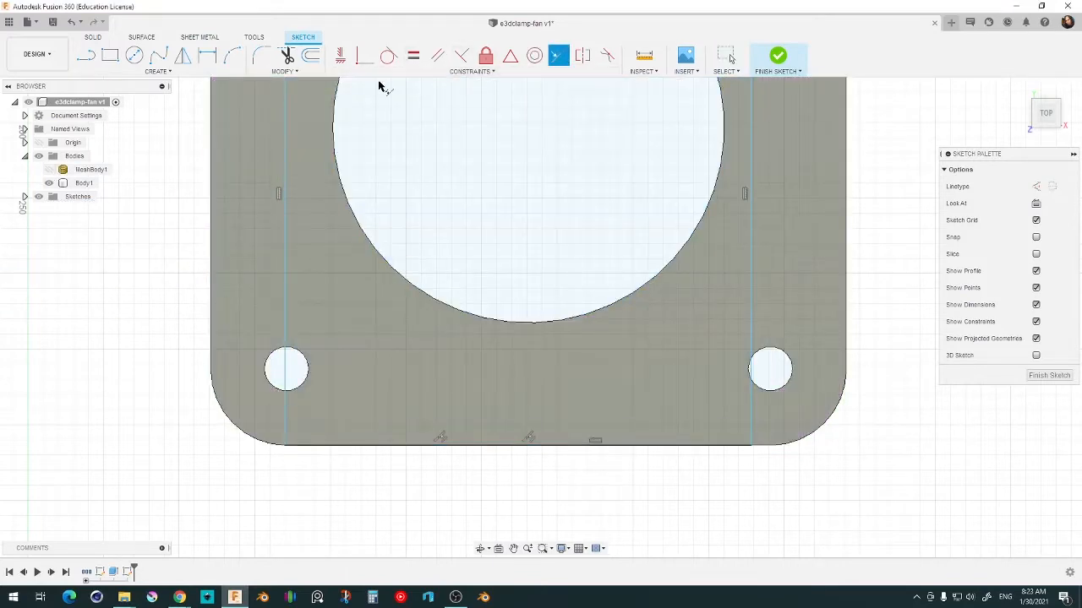
- Show the mesh again and align the rectangle's left, right and upper lines with the outline of the mesh's raised block
scroll(519, 259, down, 3)
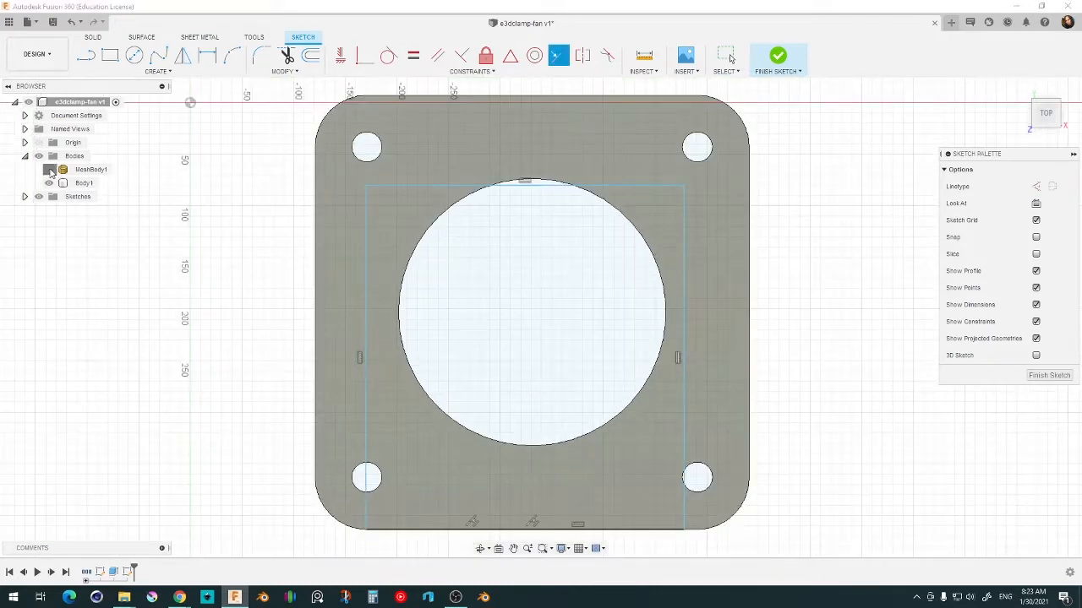
click(49, 170)
scroll(364, 358, up, 2)
click(367, 361)
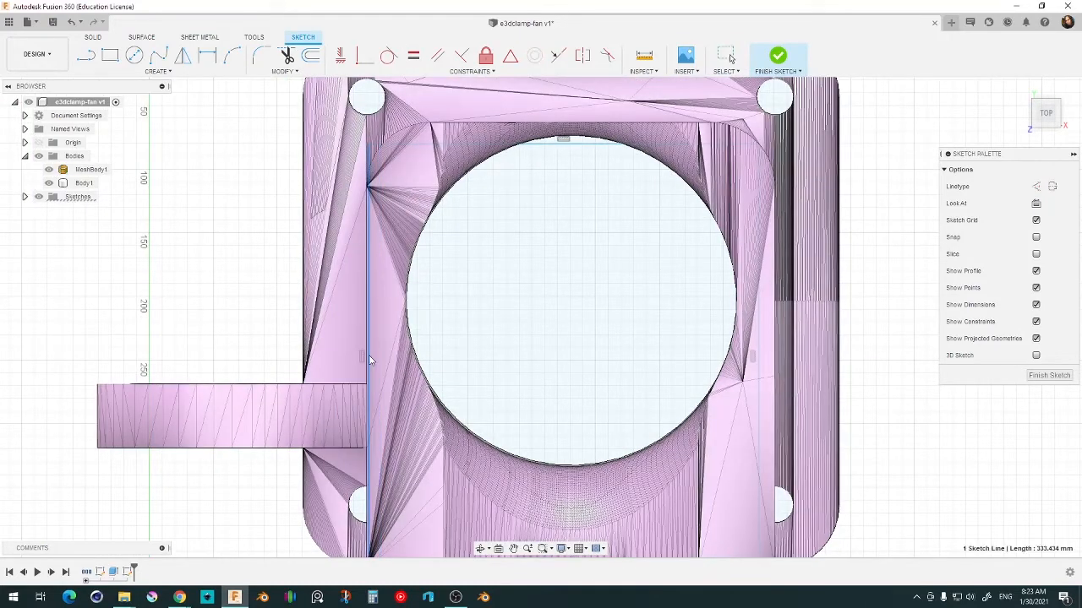
click(775, 430)
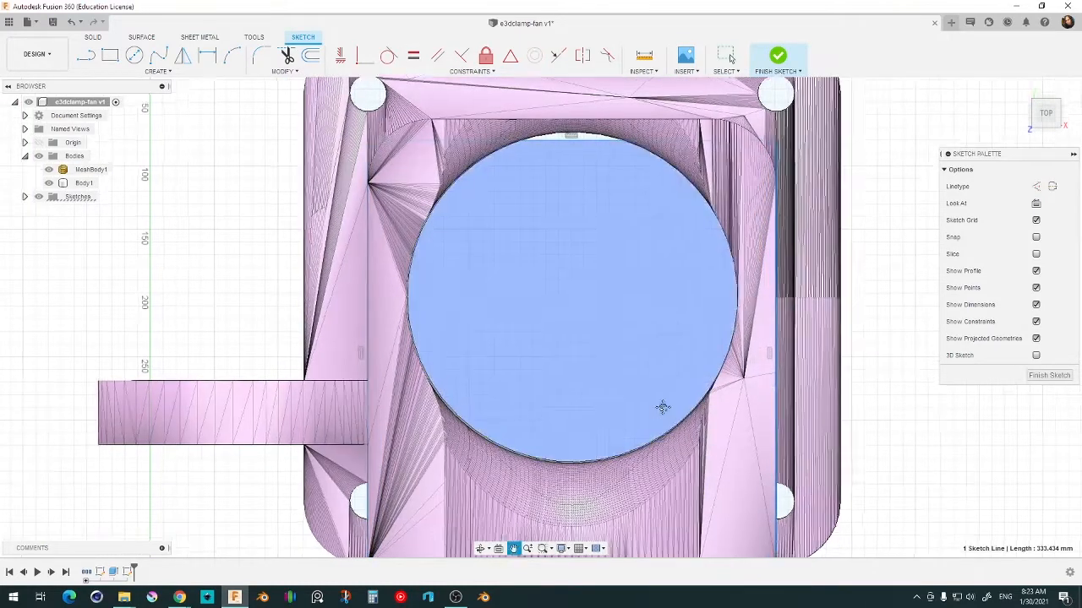
mouse_move(664, 410)
middle_down()
mouse_move(622, 304)
mouse_move(639, 499)
middle_up()
click(417, 222)
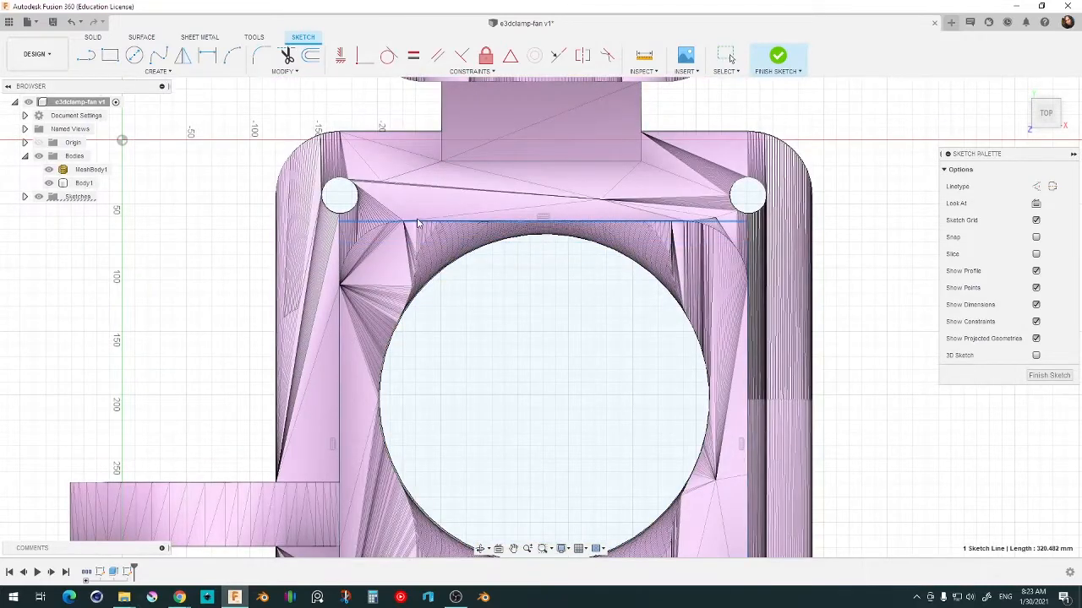
- Fillet the rectangle's two upper corners with a 50 mm radius to match the mesh's rounded corners
click(232, 55)
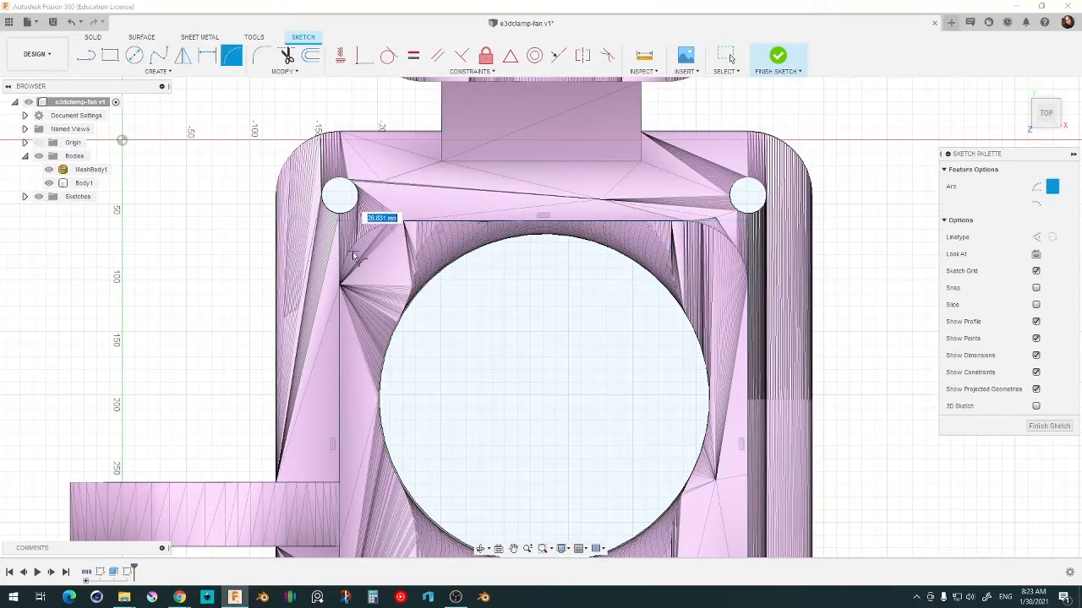
click(261, 55)
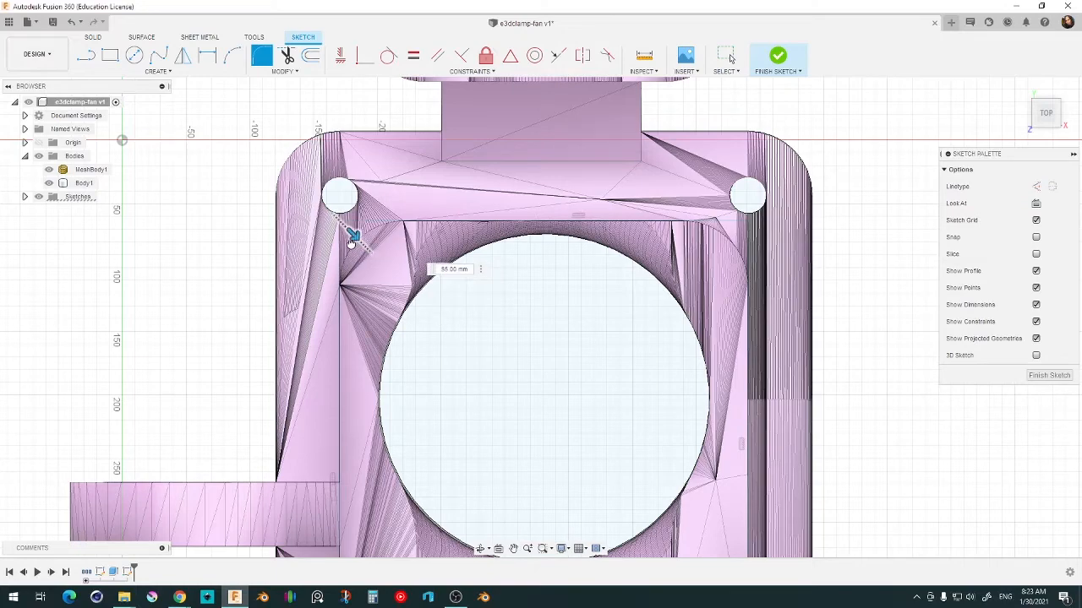
scroll(622, 394, down, 4)
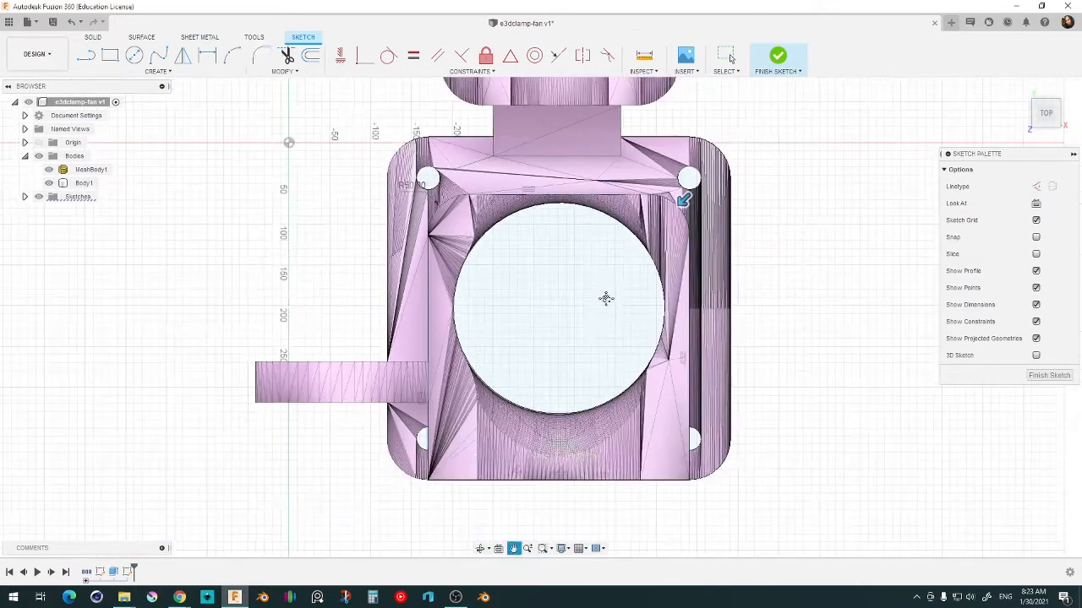
mouse_move(777, 377)
shift+middle_down()
mouse_move(767, 324)
mouse_move(783, 351)
shift+middle_up()
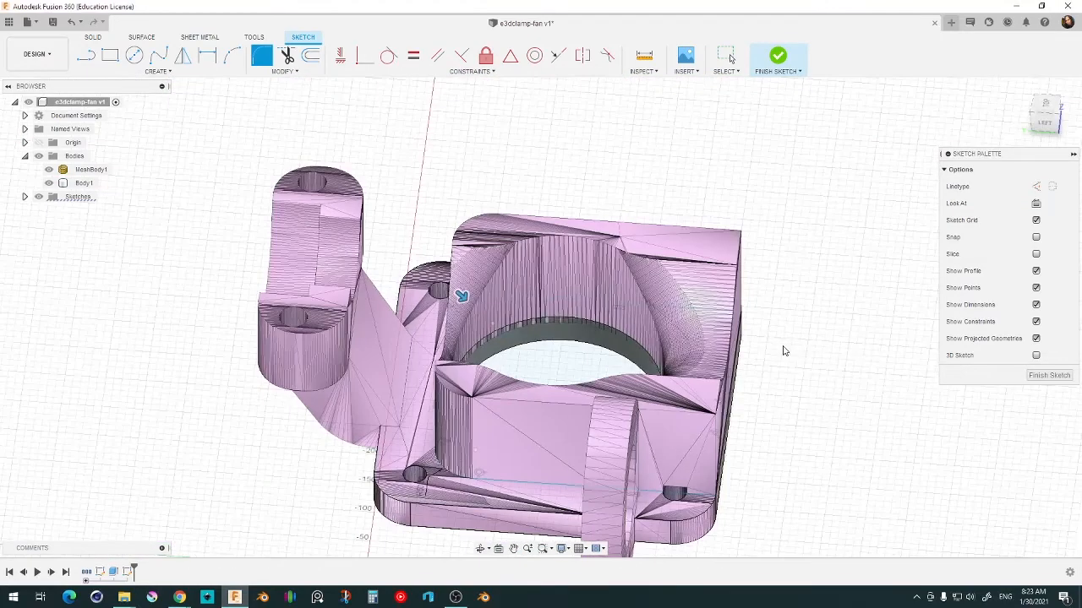
- Extrude the raised block's profiles 140 mm up to the mesh's height, joined to the plate body
click(47, 169)
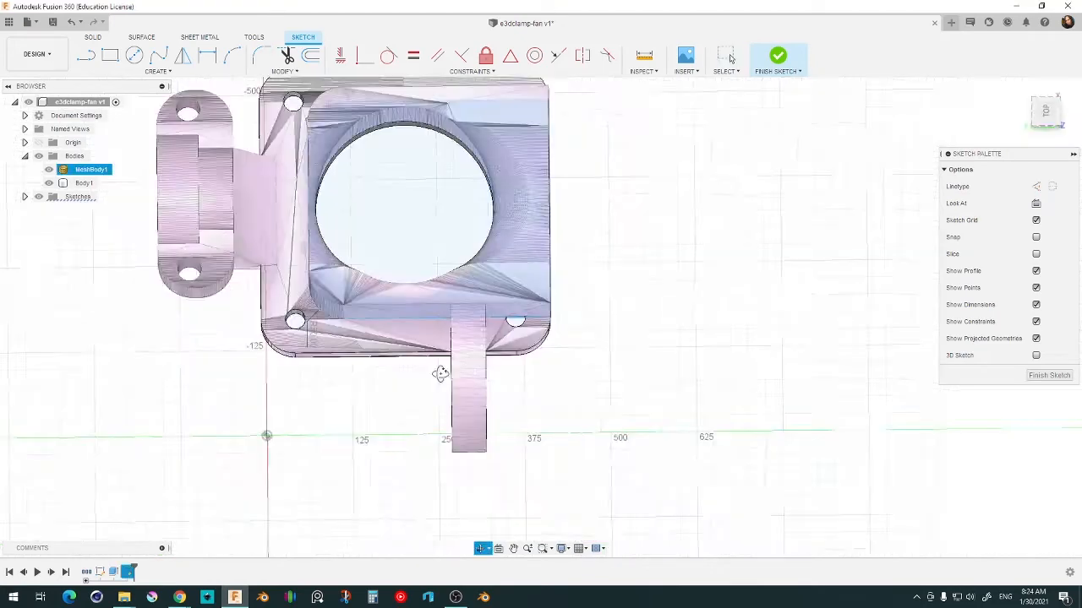
shift+middle_drag(439, 370, 433, 322)
key(e)
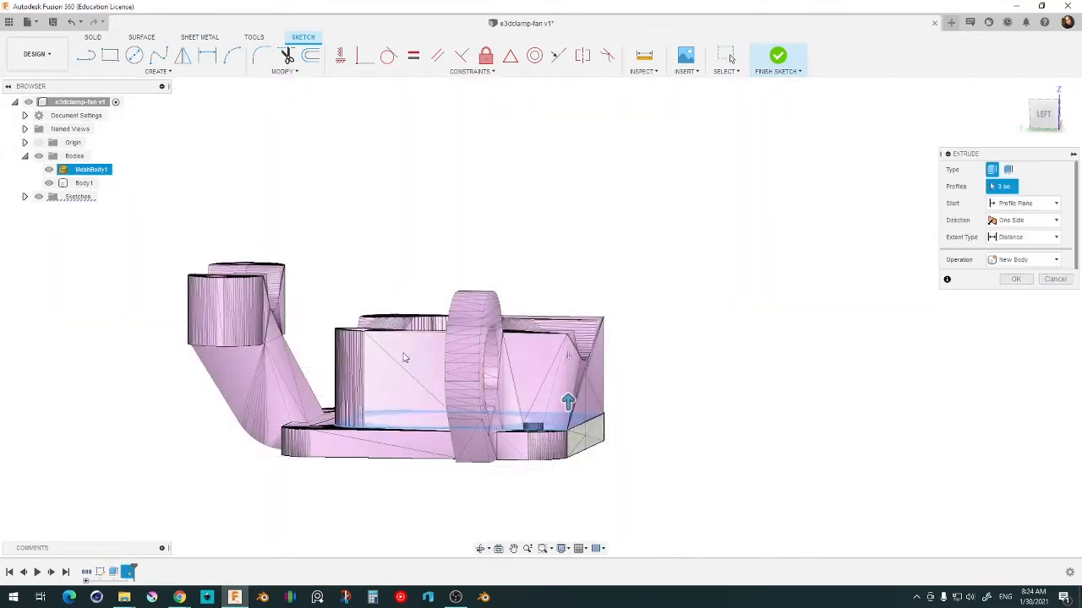
drag(567, 404, 567, 302)
scroll(575, 304, up, 4)
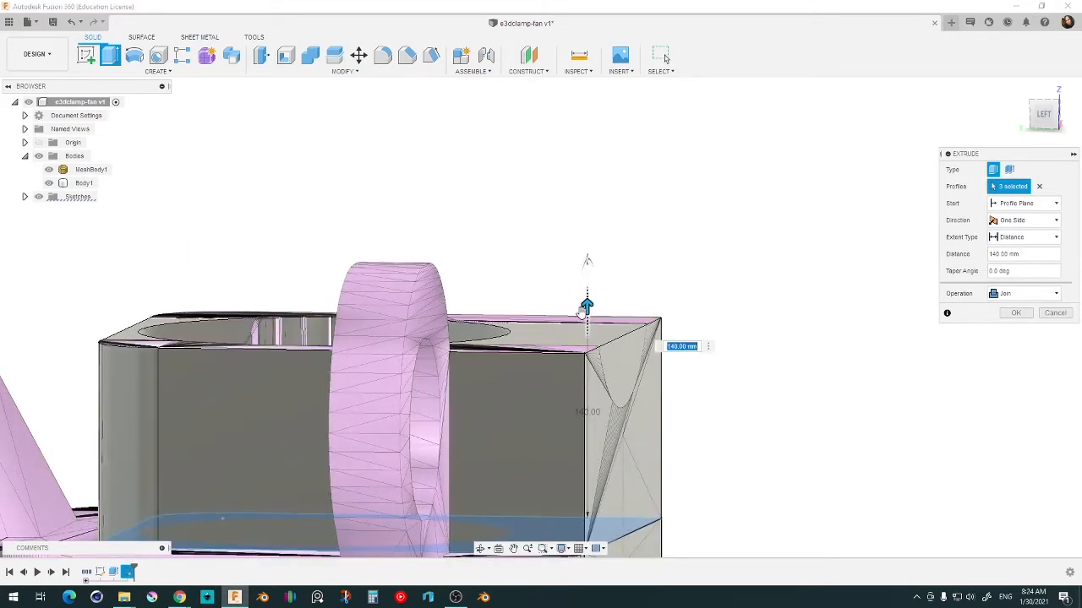
scroll(551, 422, down, 4)
shift+middle_drag(534, 425, 609, 372)
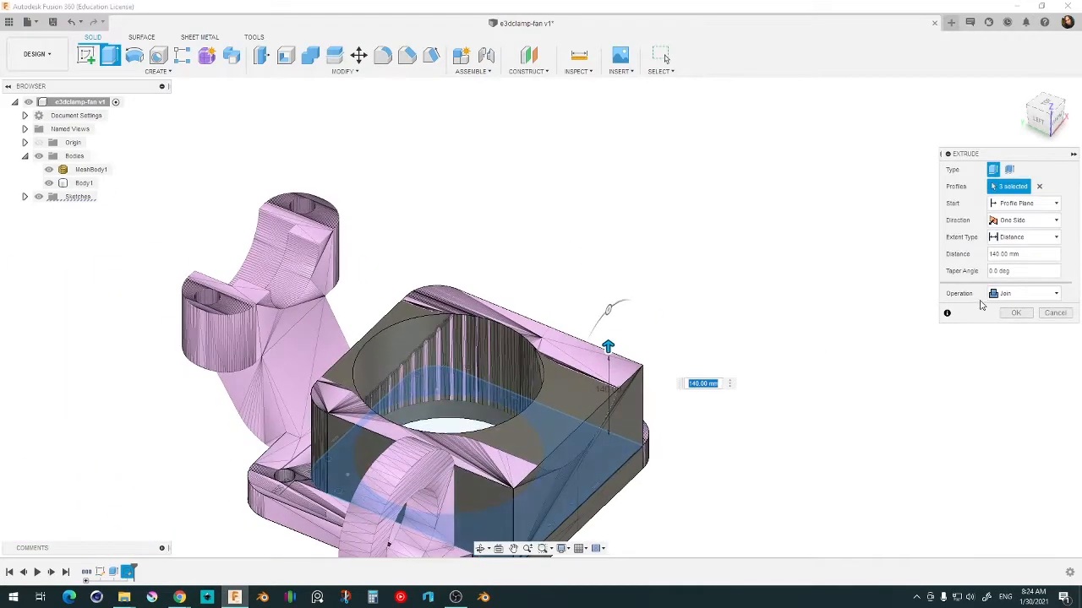
click(1027, 320)
- Start a sketch on the block's front face and trace the mesh's curved recess with an arc in wireframe display
scroll(613, 436, down, 2)
shift+middle_drag(612, 435, 505, 431)
scroll(498, 429, up, 4)
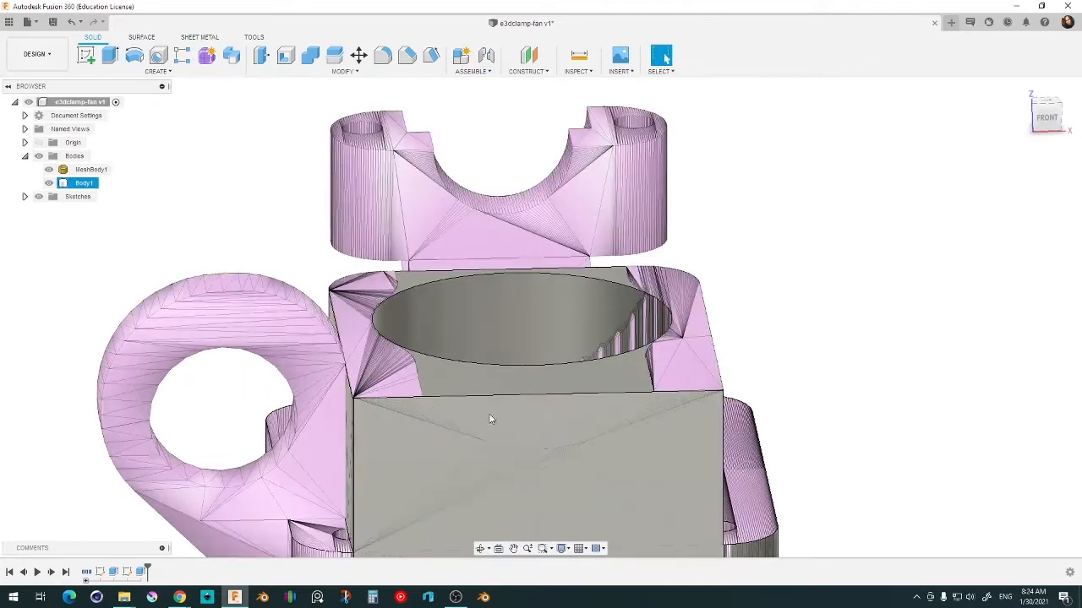
click(517, 422)
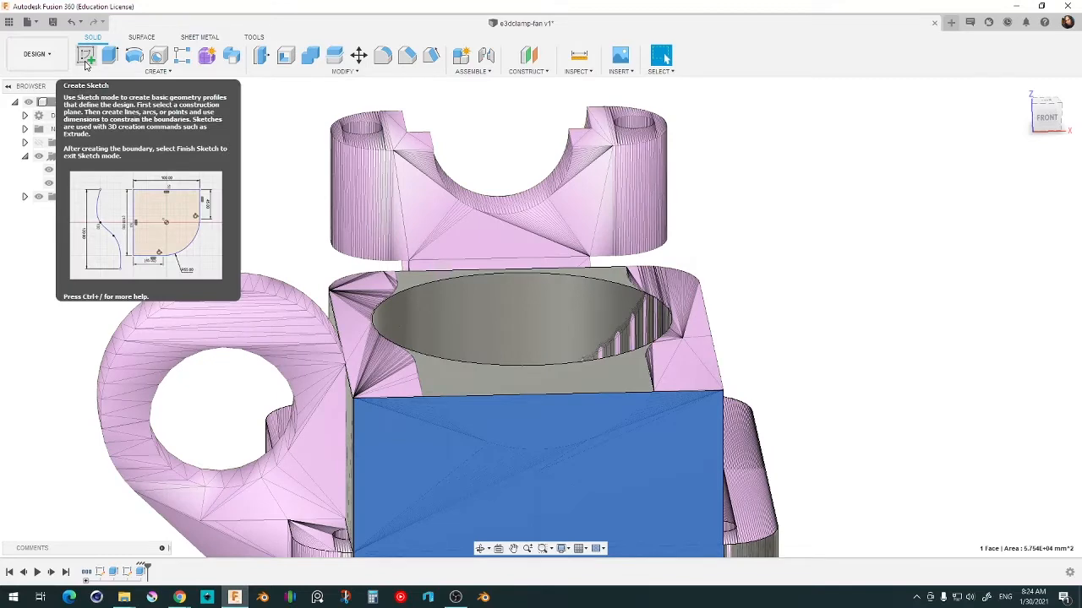
click(85, 57)
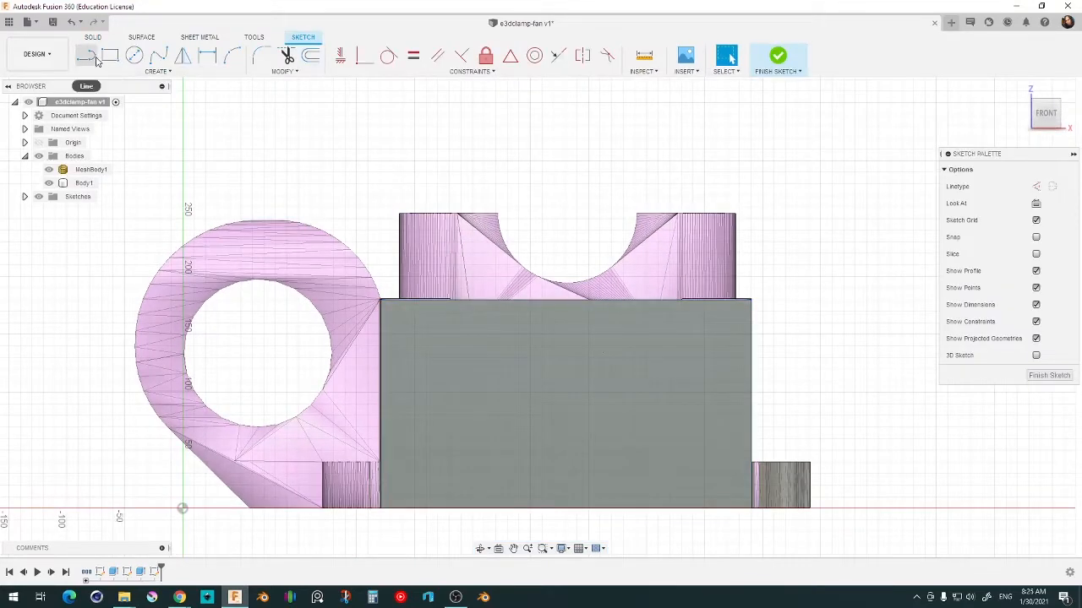
key(ctrl+7)
click(232, 58)
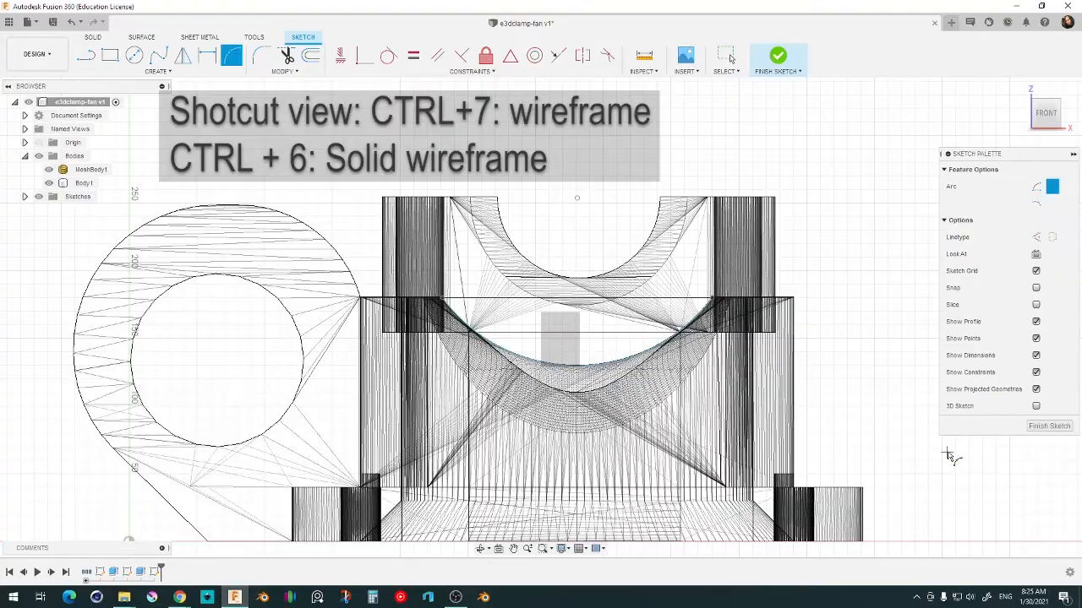
click(1039, 426)
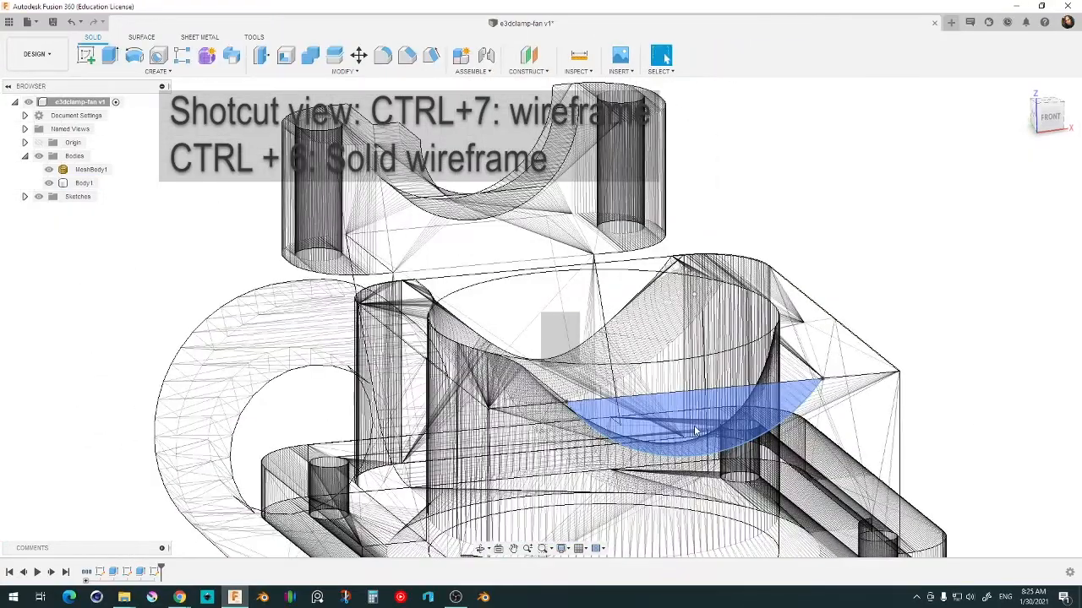
- Extrude the arc profile -400 mm as a cut through the block to form the curved recess
scroll(593, 387, up, 2)
scroll(593, 387, down, 4)
shift+middle_drag(592, 386, 499, 401)
click(621, 192)
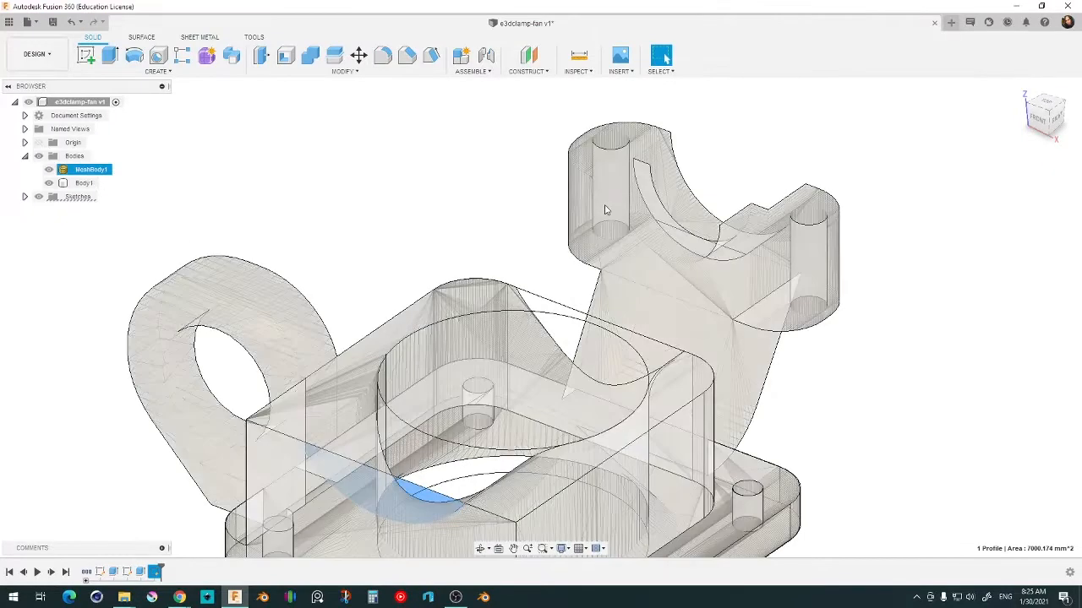
key(e)
drag(348, 517, 663, 357)
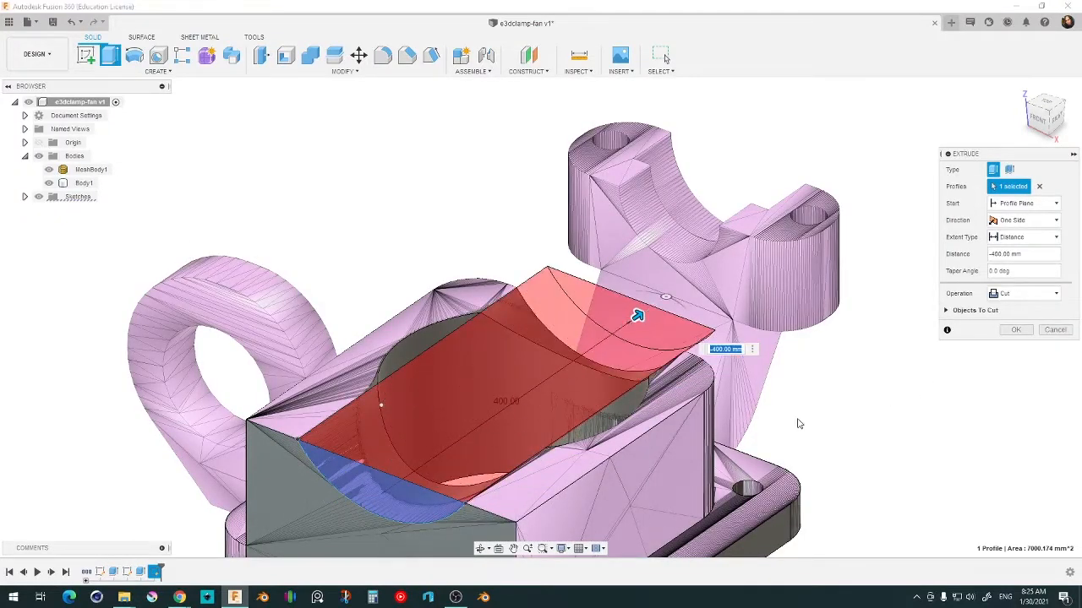
mouse_move(799, 423)
shift+middle_down()
mouse_move(722, 365)
mouse_move(541, 296)
shift+middle_up()
scroll(930, 338, up, 4)
click(1015, 329)
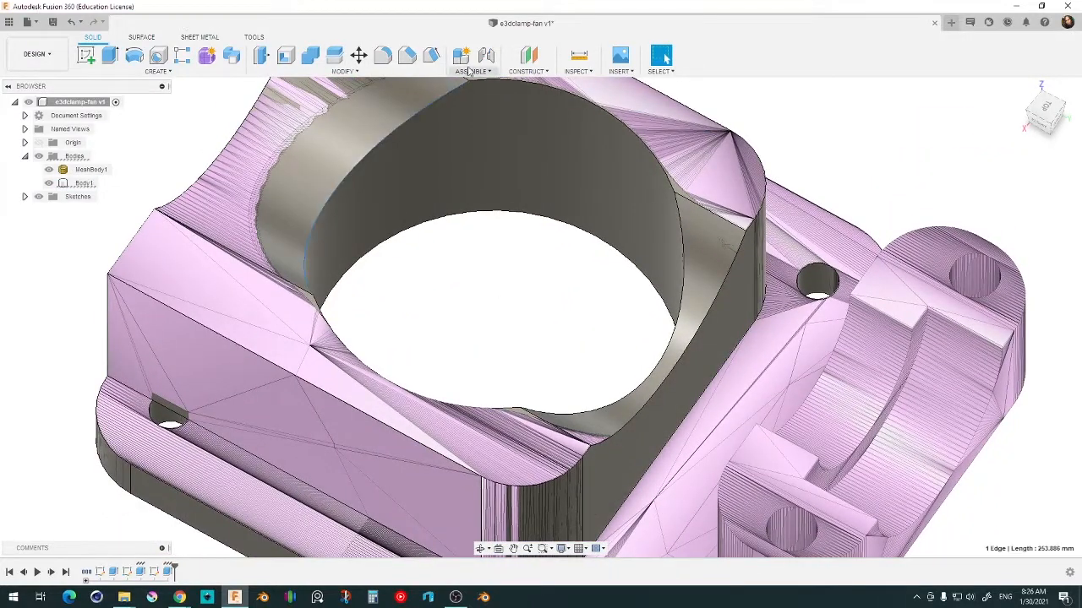
- Fillet the edge between the curved recess and the round opening on the front side with a 50 mm radius
click(378, 59)
drag(329, 205, 309, 210)
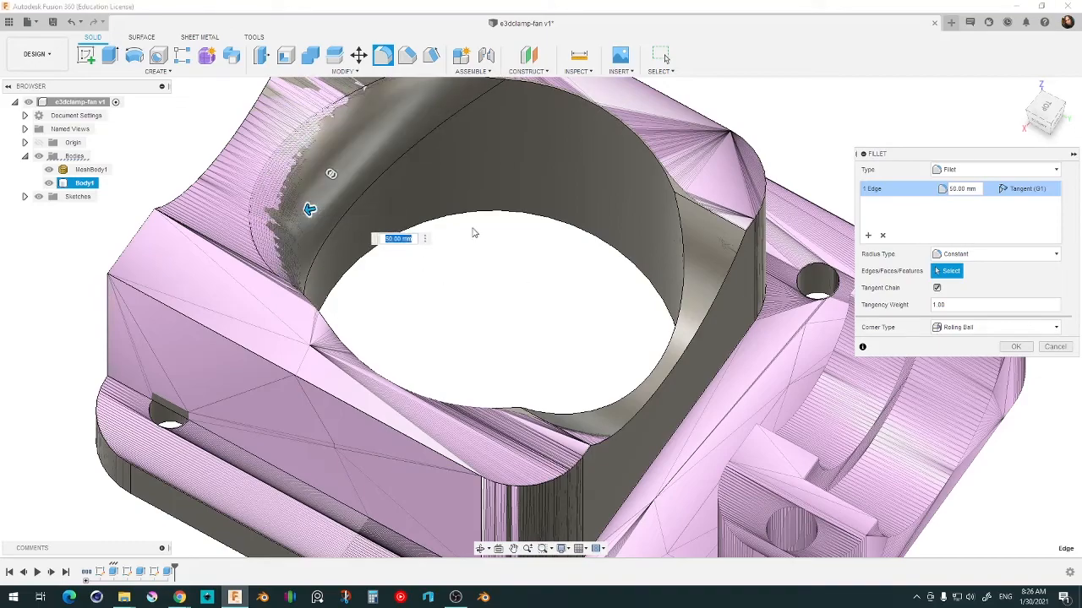
shift+middle_drag(473, 234, 475, 309)
click(1016, 346)
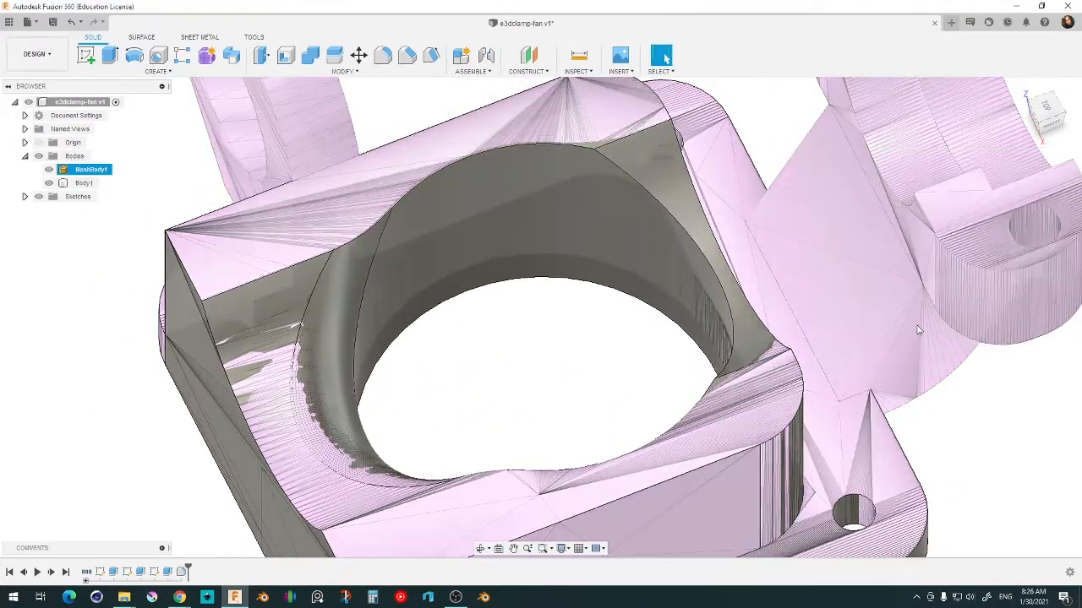
- Fillet the opposite recess edge of the round opening, nearest the clamp arms, with a 50 mm radius
click(704, 254)
shift+middle_drag(711, 334, 659, 286)
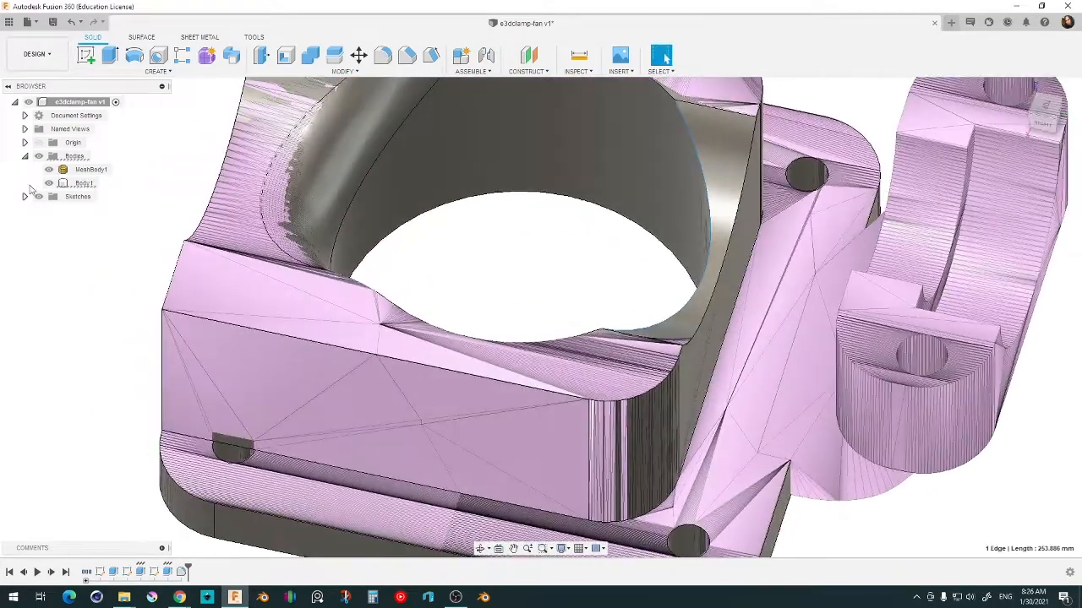
click(49, 183)
click(49, 183)
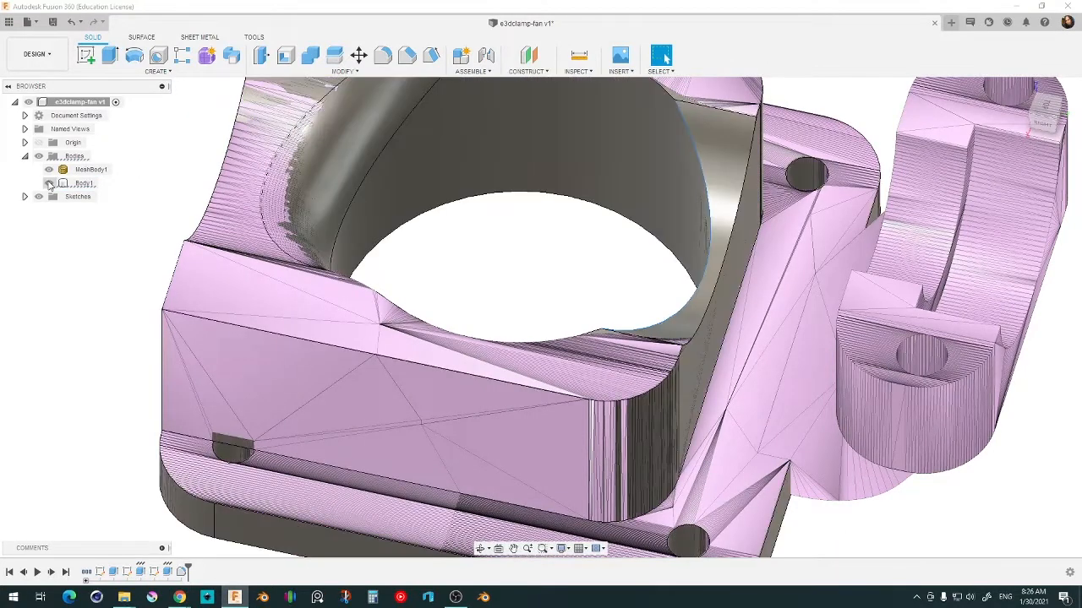
key(f)
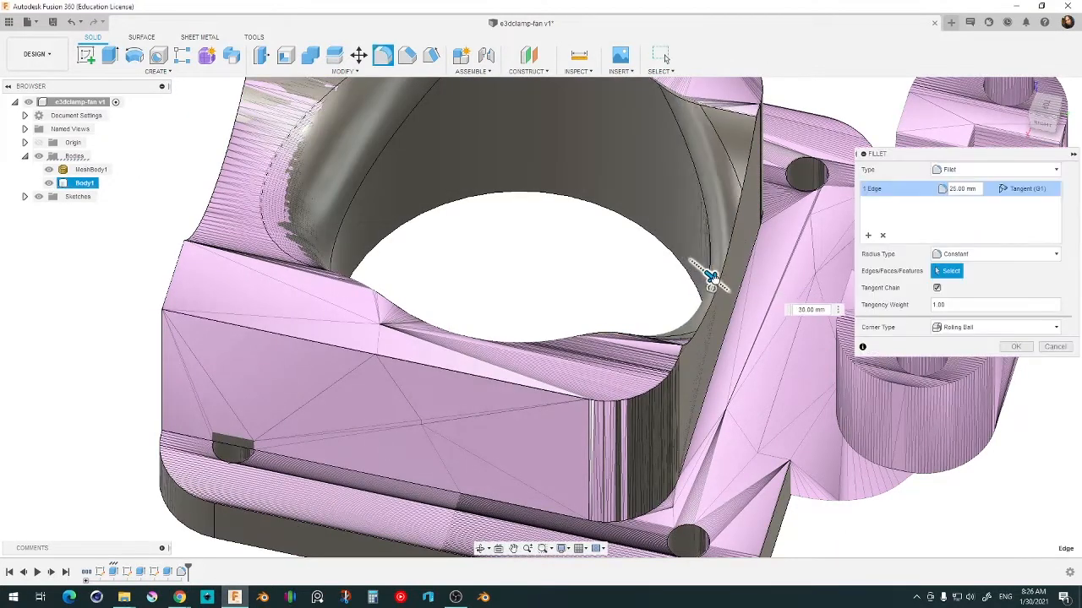
drag(719, 286, 717, 284)
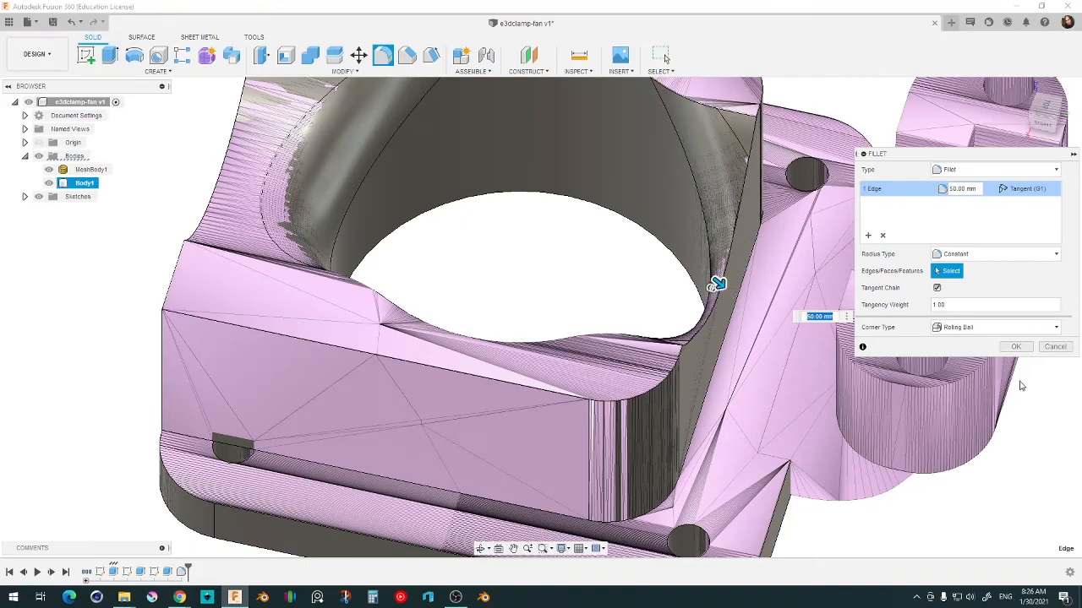
click(1009, 348)
scroll(636, 345, down, 3)
shift+middle_drag(636, 345, 568, 362)
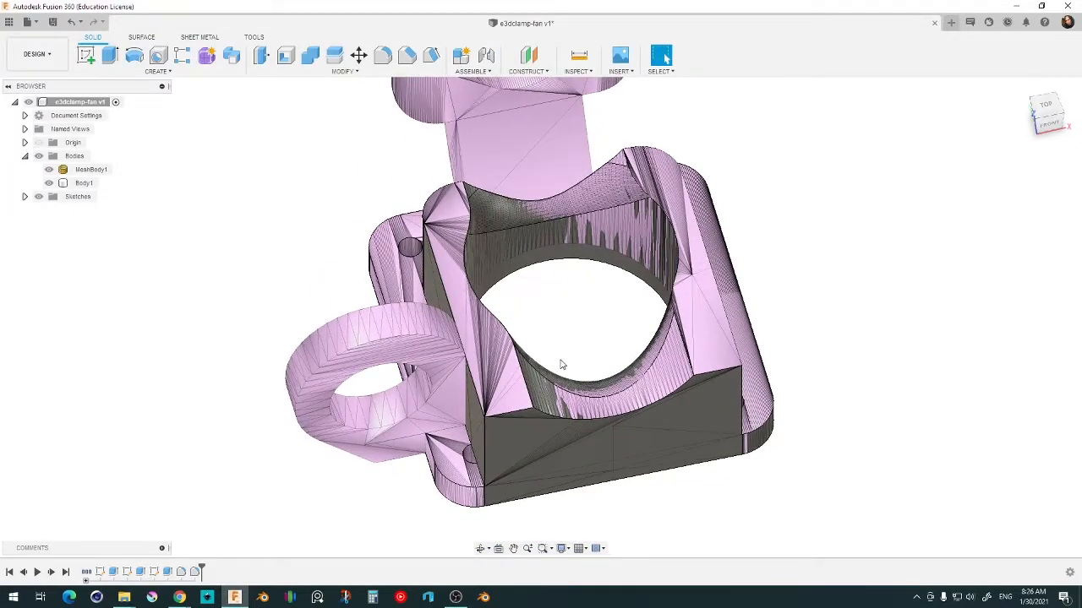
- Create a construction plane offset -95 mm from the block's front face, aligned with the side ring's front face
click(561, 365)
shift+middle_drag(449, 393, 444, 362)
click(532, 404)
shift+middle_drag(532, 403, 453, 135)
click(526, 66)
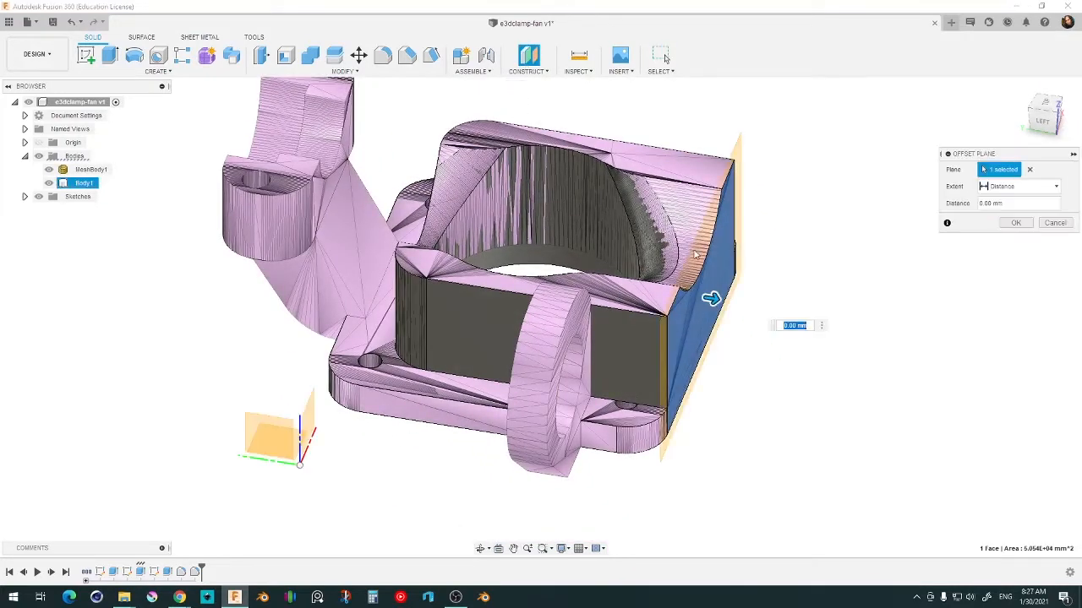
drag(714, 300, 624, 302)
shift+middle_drag(624, 302, 910, 245)
click(1045, 121)
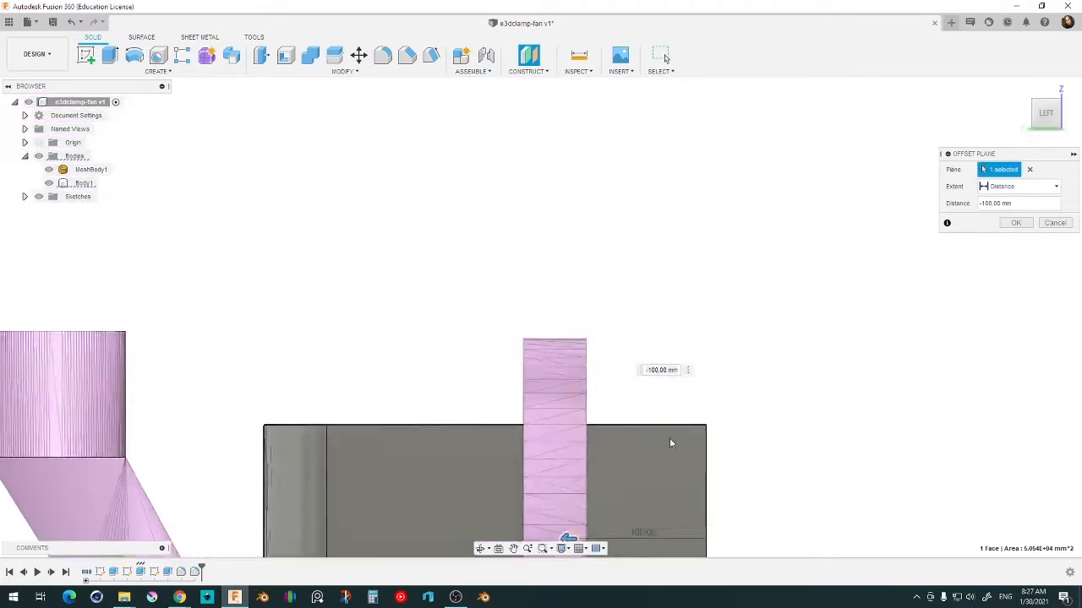
scroll(583, 364, up, 6)
drag(530, 356, 551, 357)
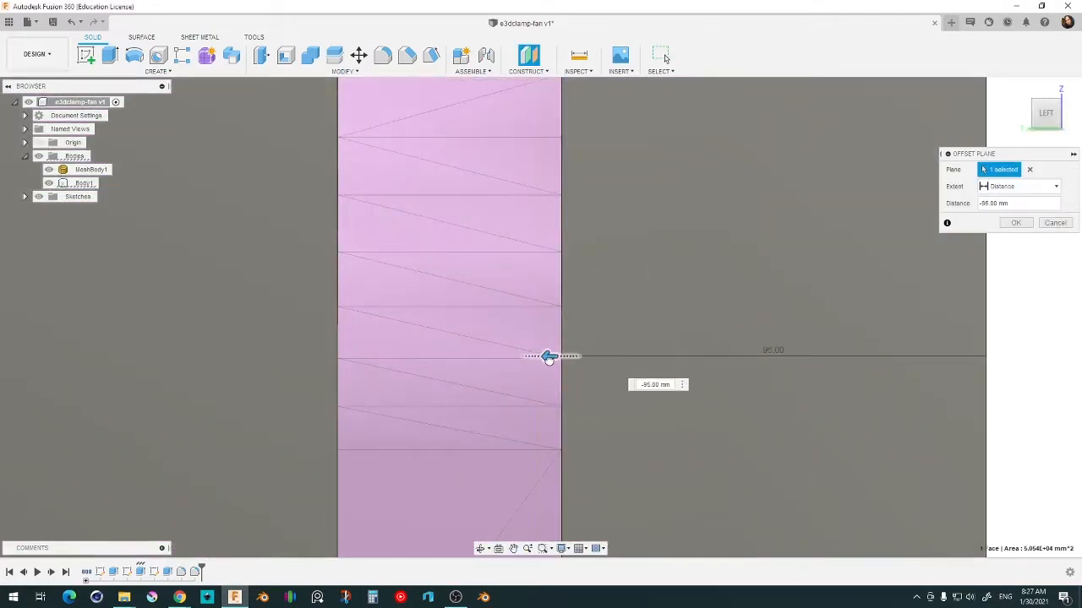
scroll(597, 398, down, 3)
shift+middle_drag(610, 362, 604, 212)
key(Return)
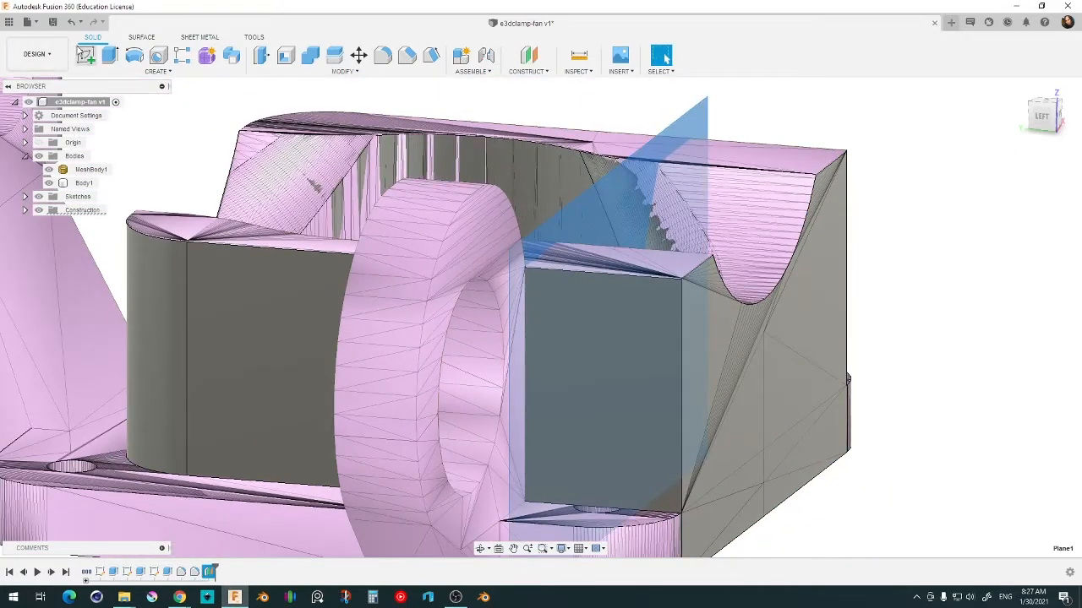
- Start a sketch on the offset plane and trace the mesh ring's hole with a two-point circle about 127 mm across
click(86, 55)
scroll(434, 260, down, 2)
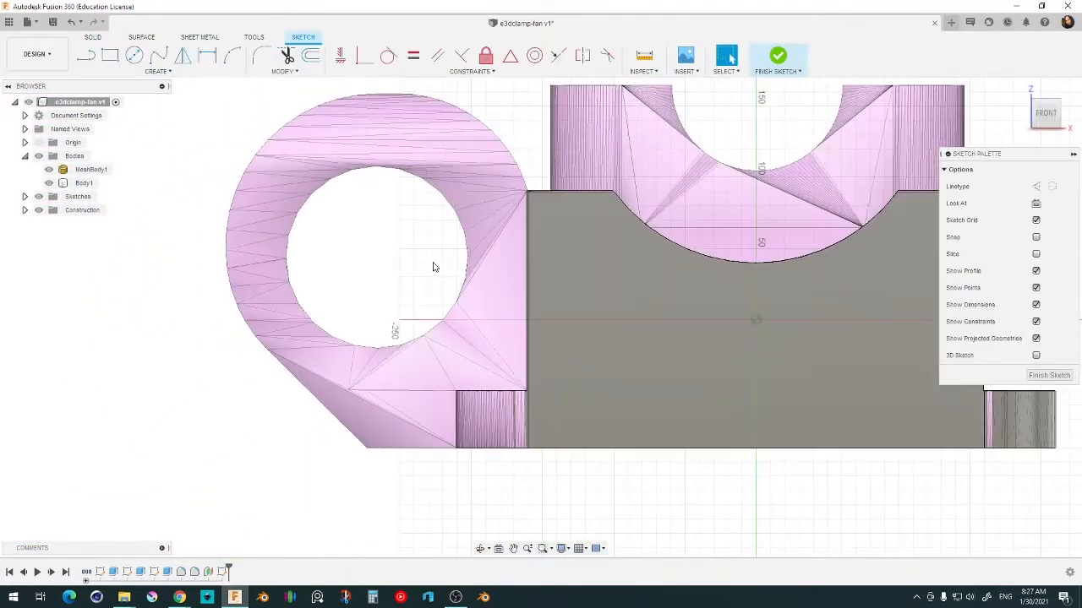
click(133, 57)
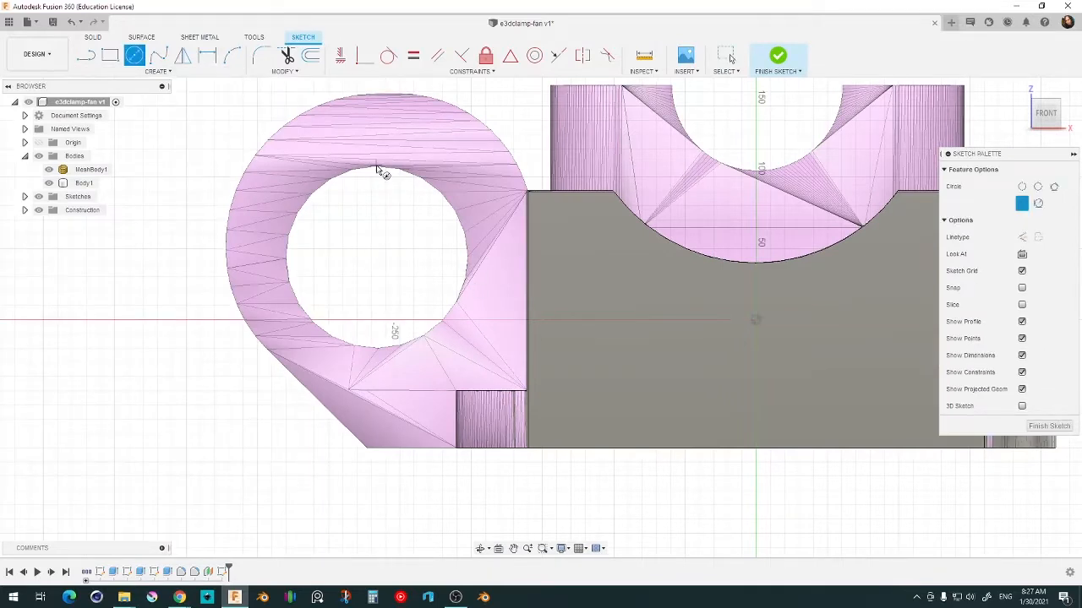
click(150, 73)
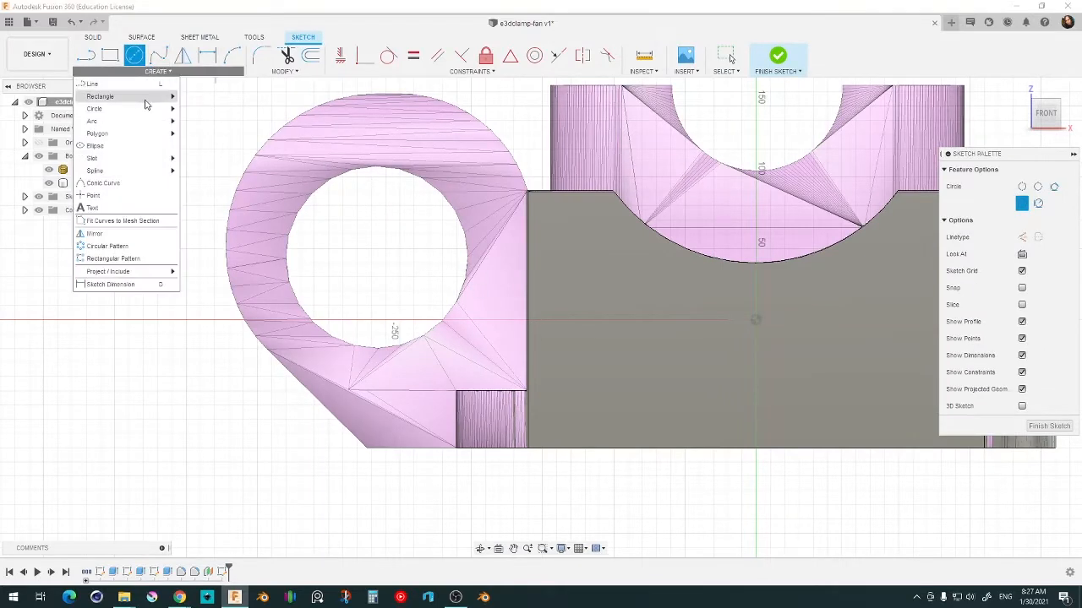
click(192, 121)
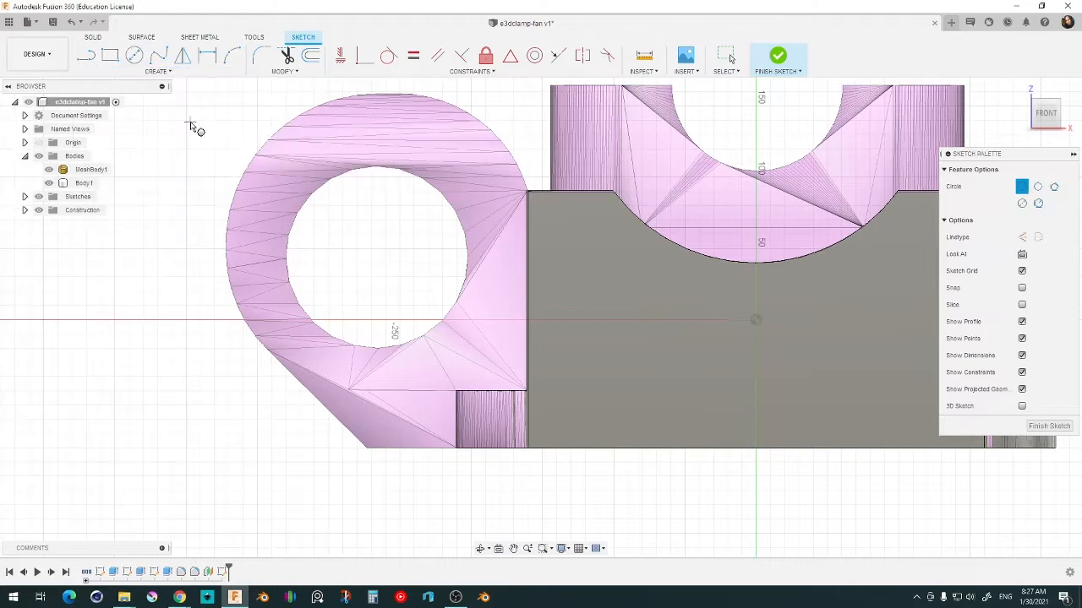
click(373, 166)
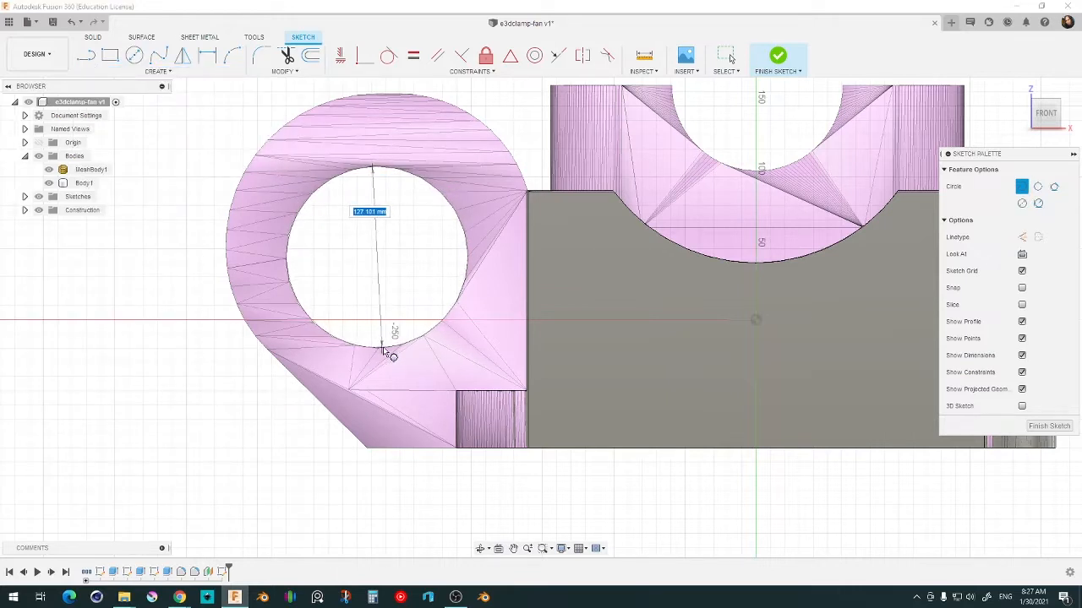
click(381, 349)
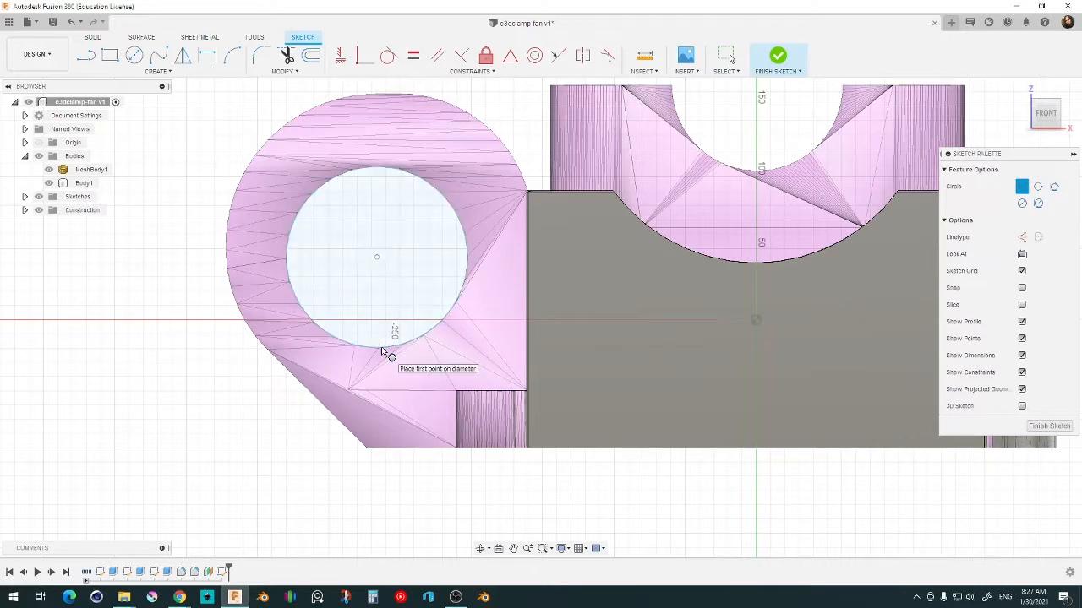
- Trace the mesh ring's outer edge with a second two-point circle
scroll(338, 198, down, 1)
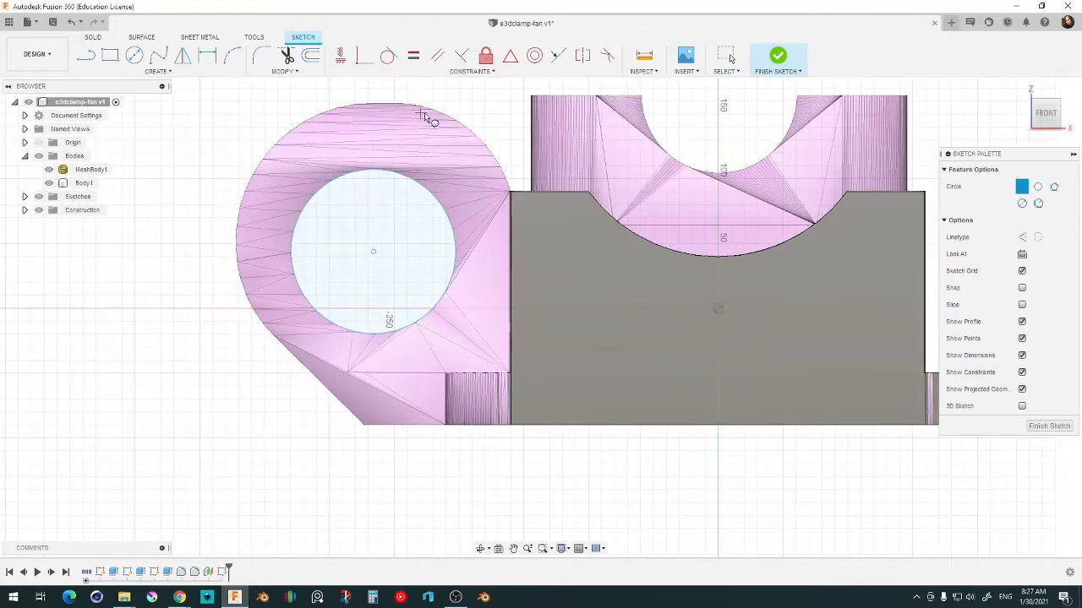
click(359, 108)
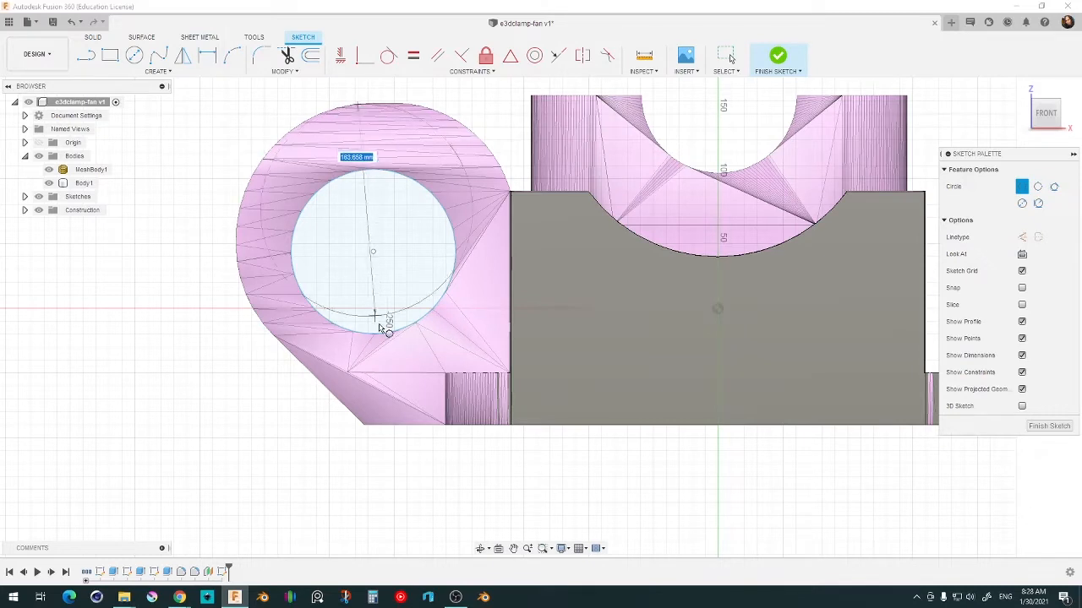
click(392, 383)
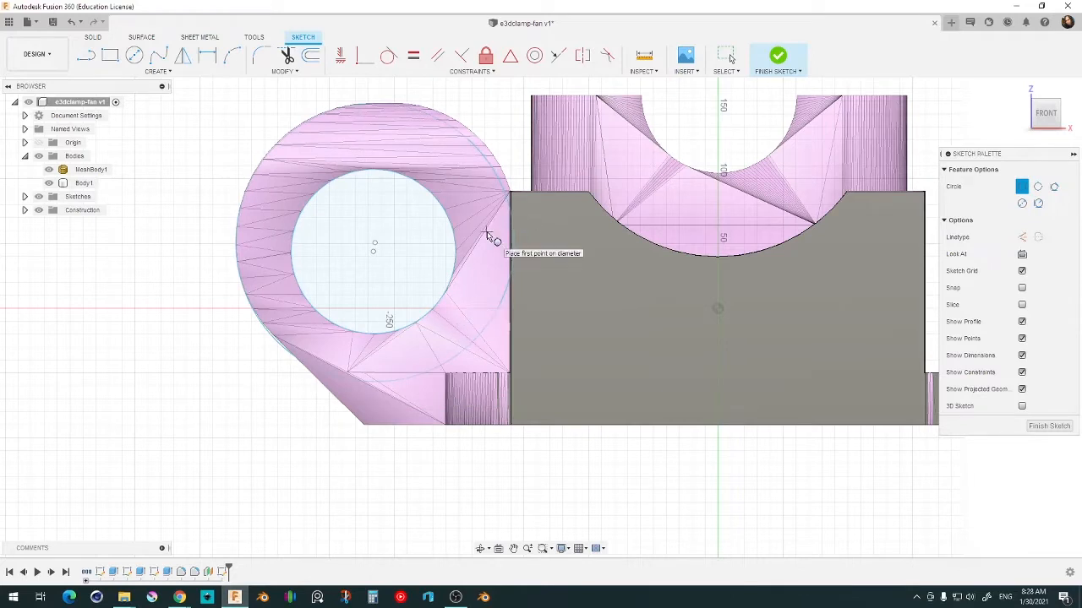
- Project the block's lower corner beside the ring into the sketch as a point
scroll(487, 233, down, 4)
scroll(492, 269, up, 3)
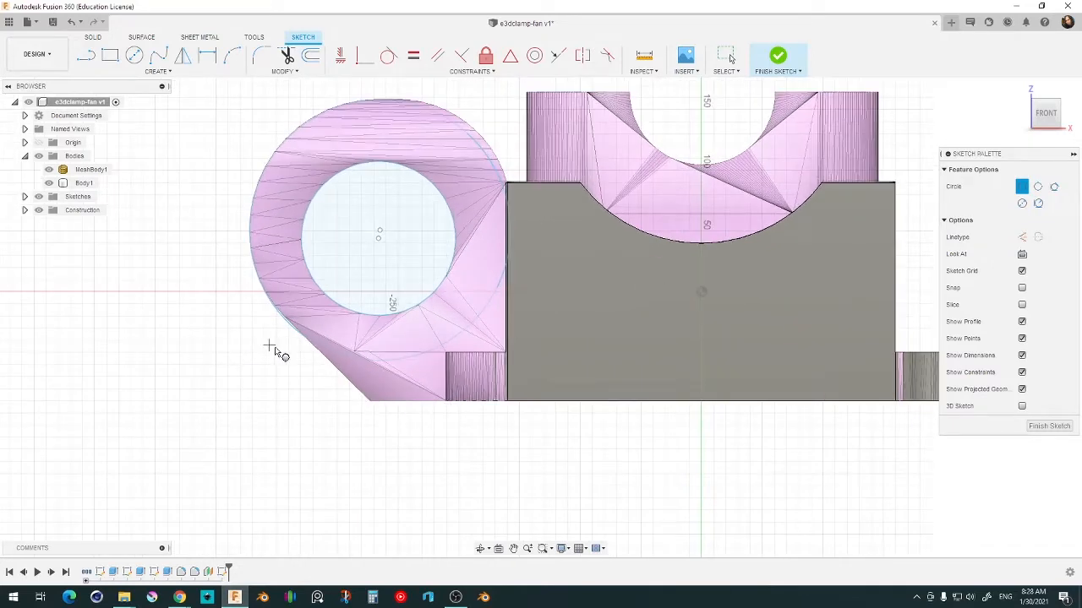
click(87, 57)
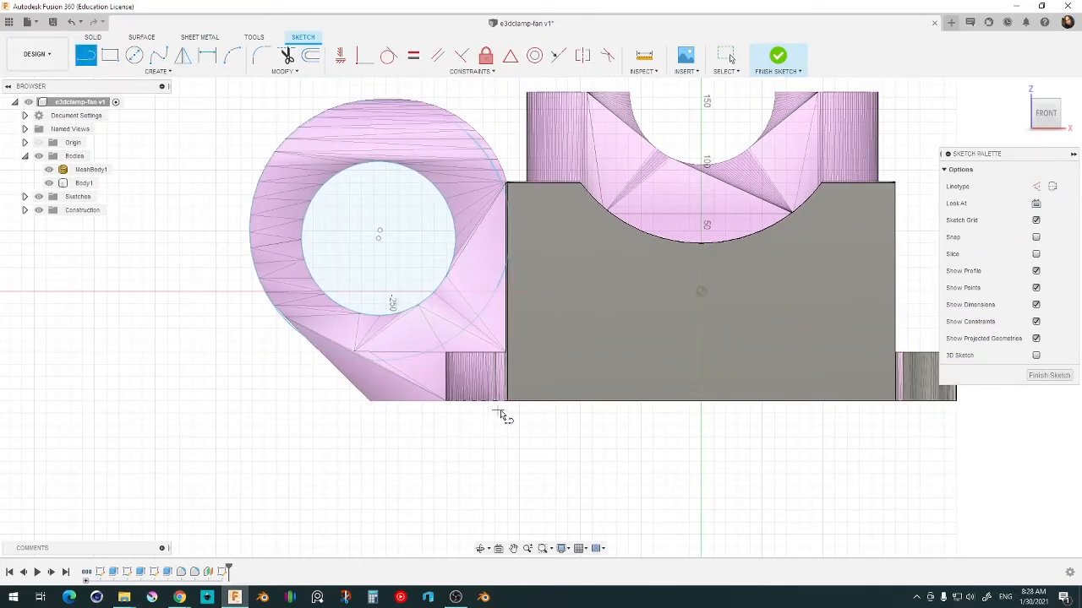
key(p)
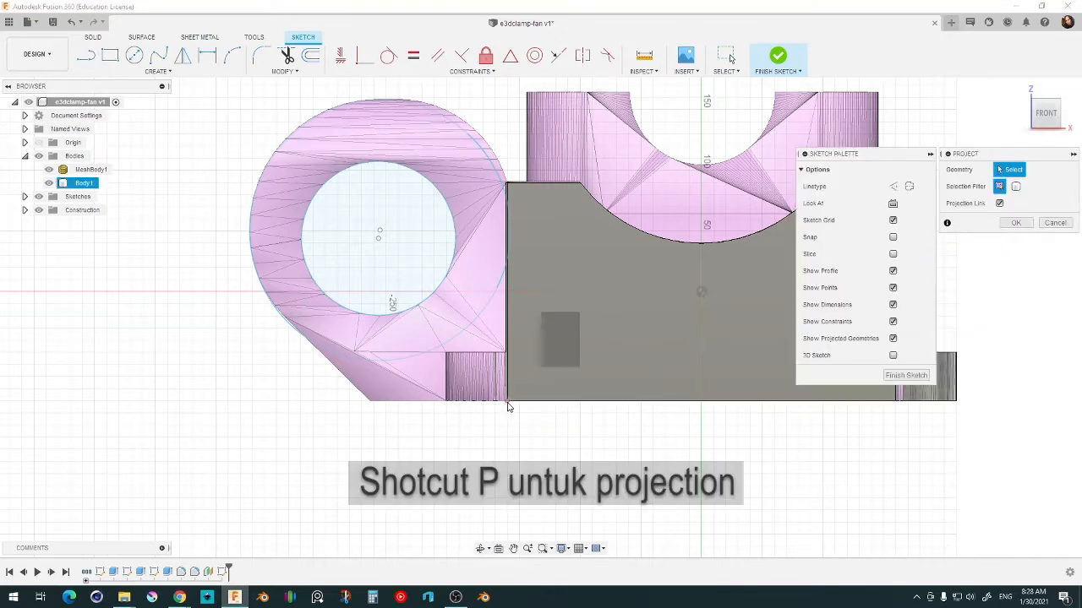
click(508, 406)
click(1016, 223)
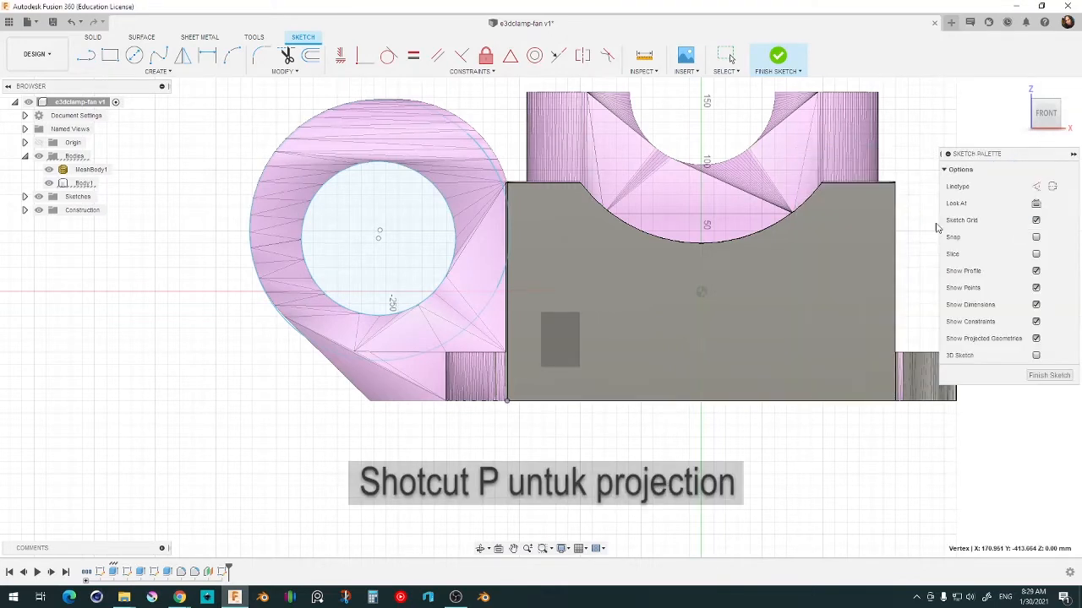
- Draw a base line about 113 mm long from the projected corner, continuing with a sloped line tangent to the outer circle
click(87, 56)
drag(507, 401, 372, 408)
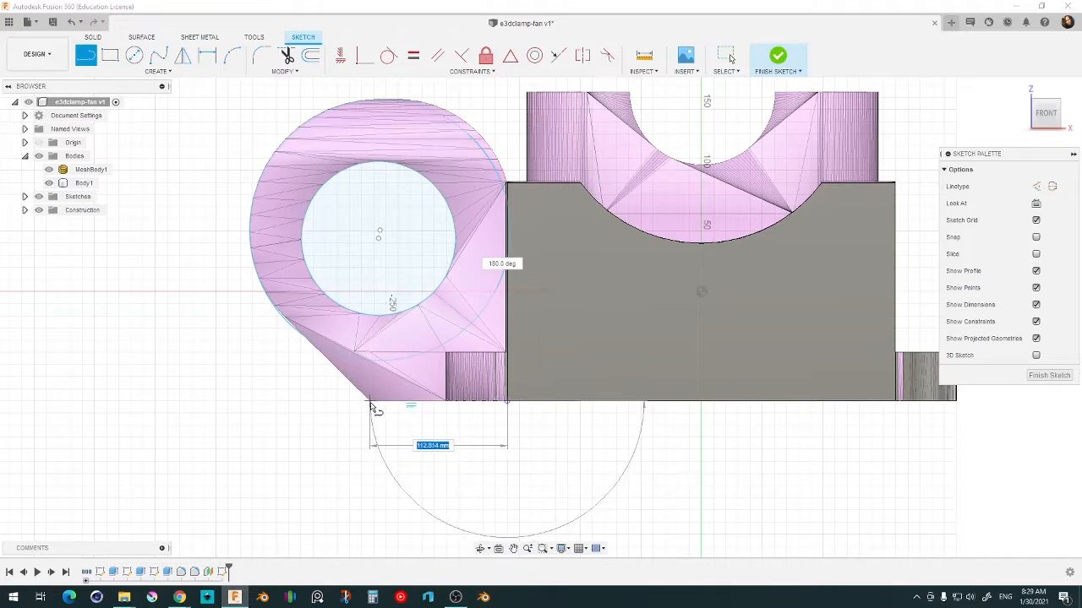
click(369, 401)
click(289, 327)
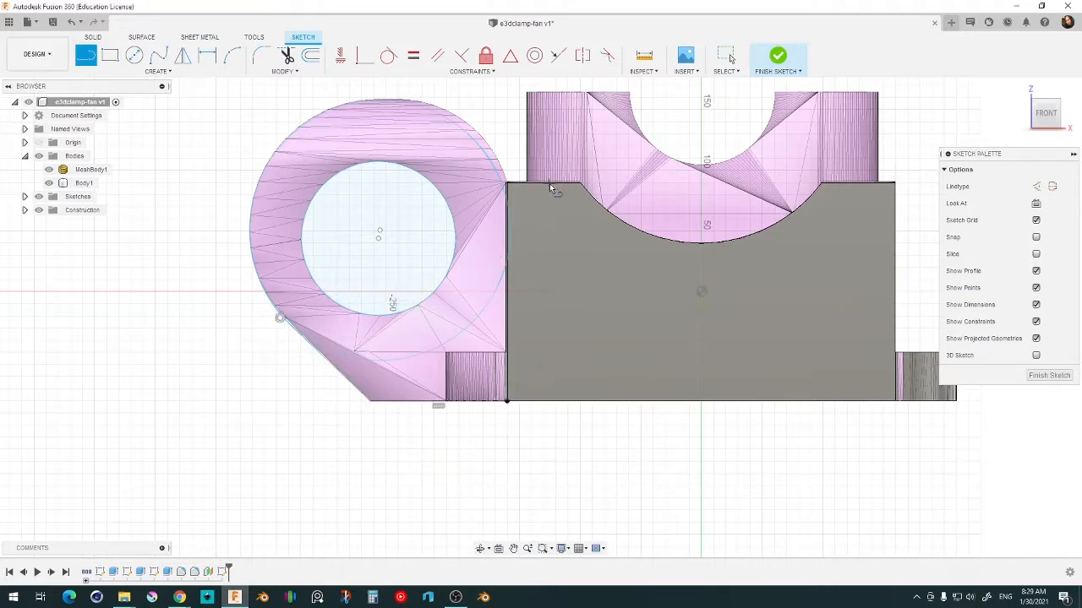
- Set the outer circle's diameter to 217 mm to match the mesh ring
scroll(510, 181, up, 3)
scroll(515, 177, down, 2)
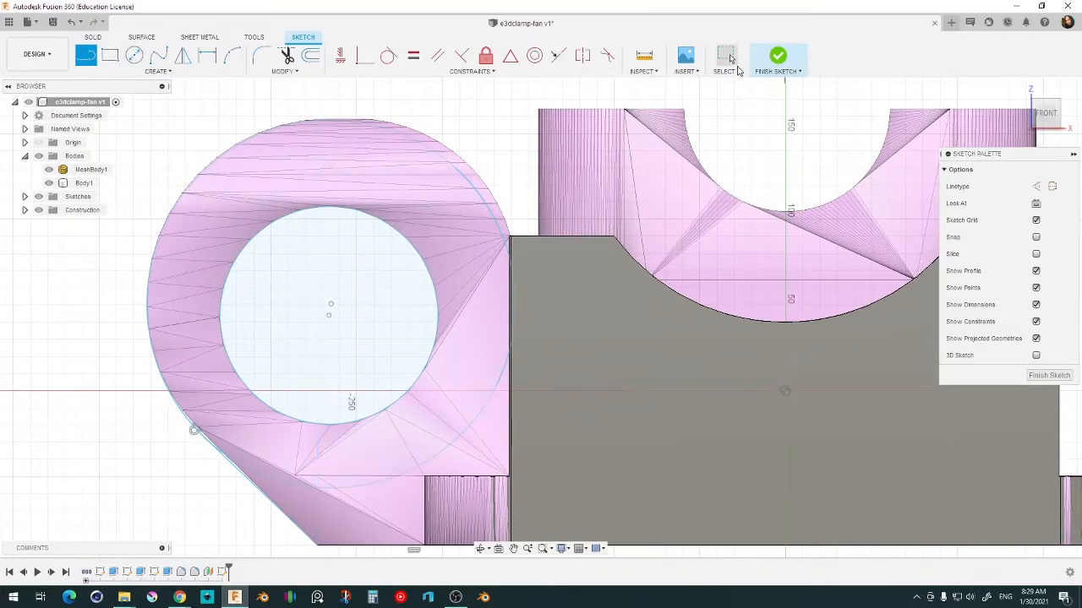
click(731, 58)
click(511, 240)
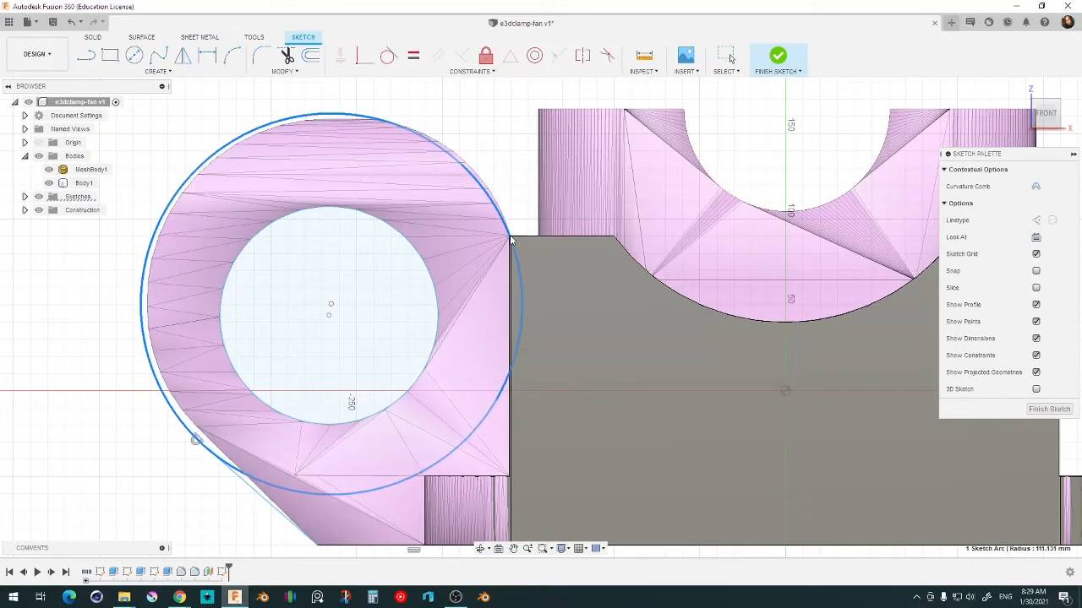
key(Delete)
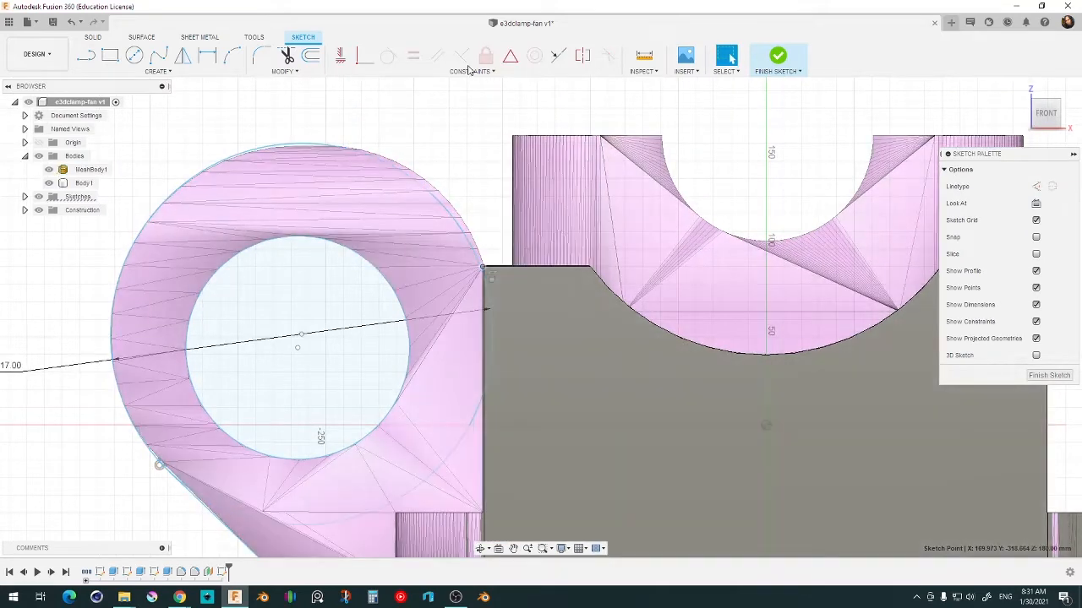
- Constrain the outer circle coincident with the projected upper corner of the block and finish the sketch
click(365, 61)
click(470, 245)
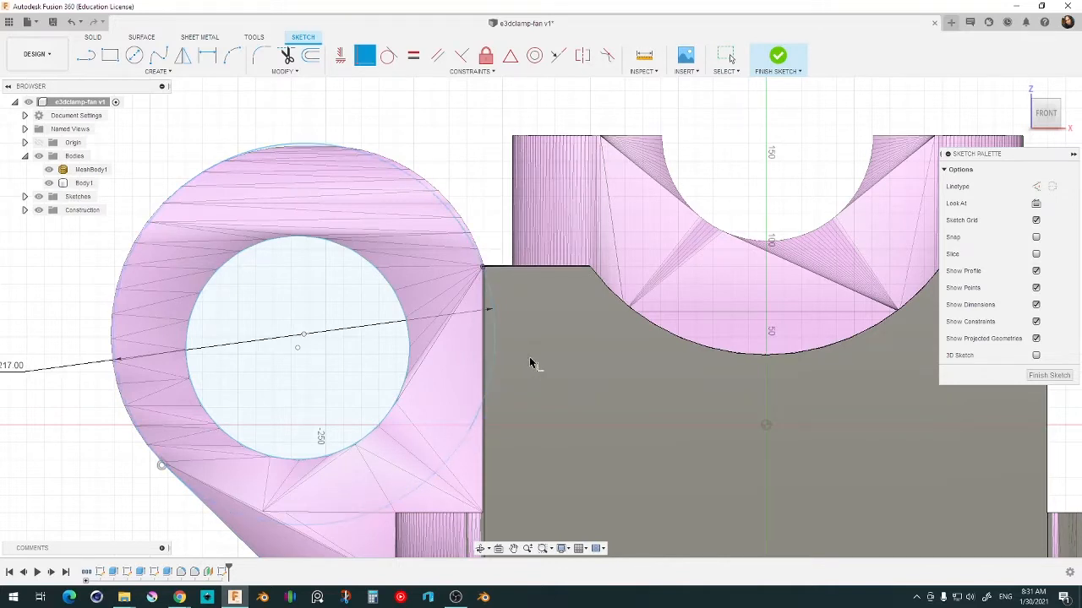
scroll(382, 383, down, 3)
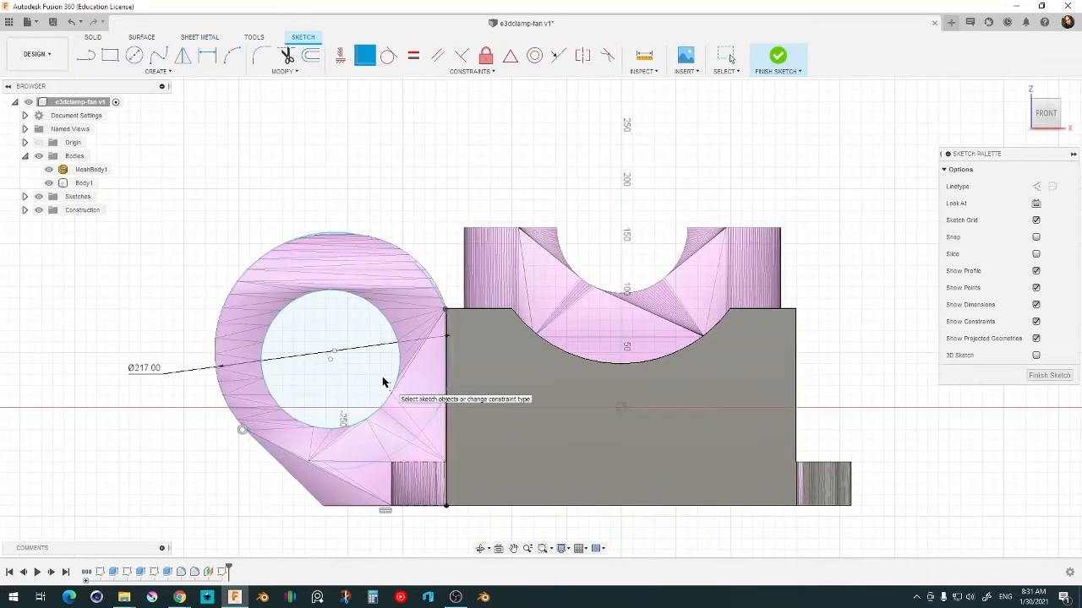
scroll(343, 414, up, 2)
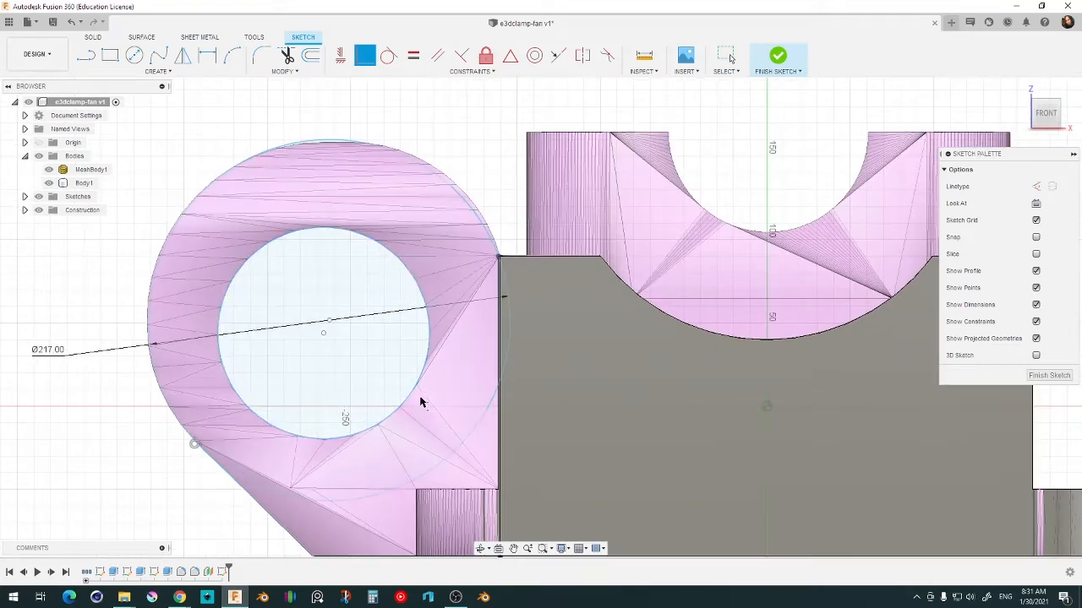
scroll(456, 394, down, 2)
click(774, 57)
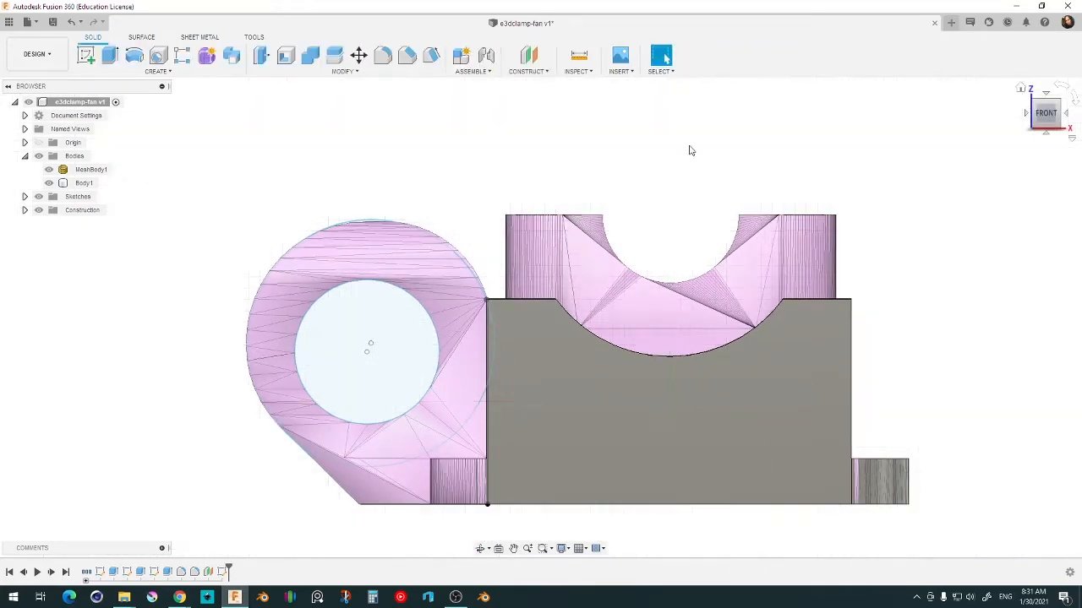
- Select the ring profile and hide the mesh body to examine the sketch outline against the solid
mouse_move(601, 206)
shift+middle_down()
mouse_move(606, 178)
mouse_move(639, 181)
shift+middle_up()
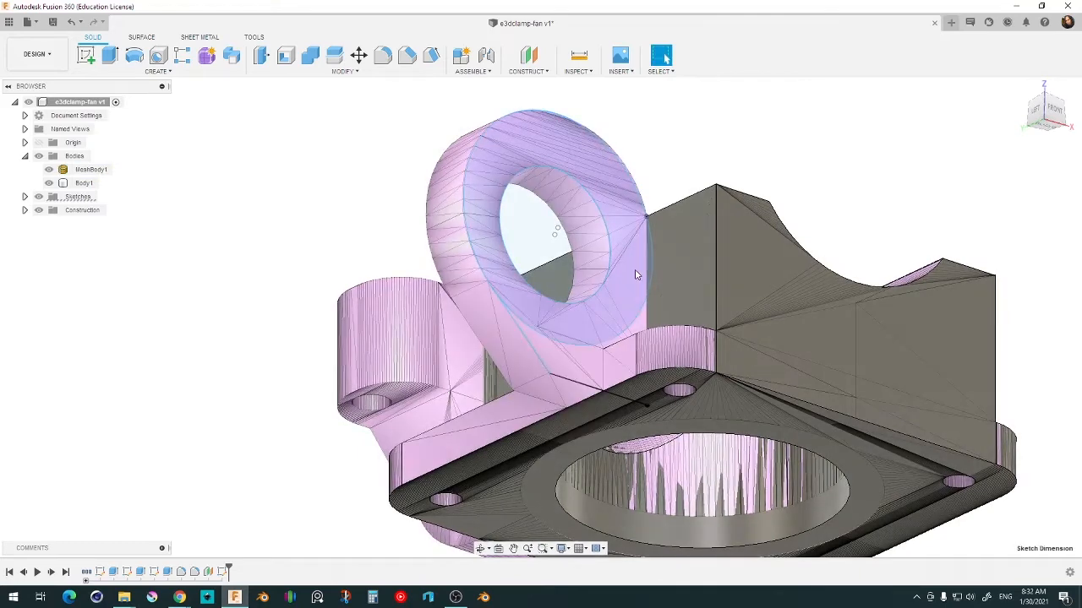
click(602, 320)
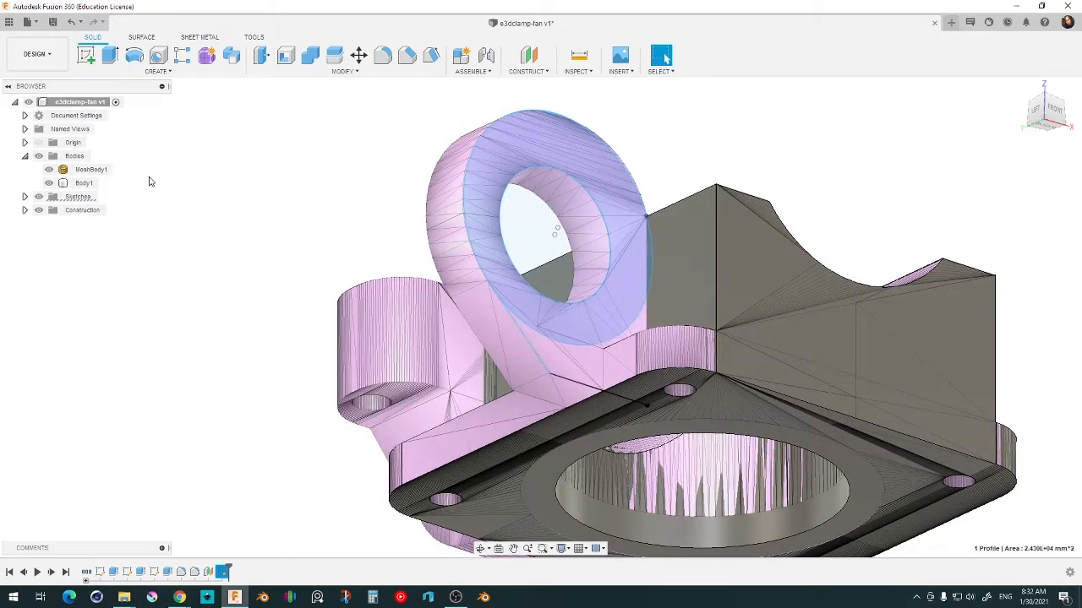
click(84, 182)
click(49, 169)
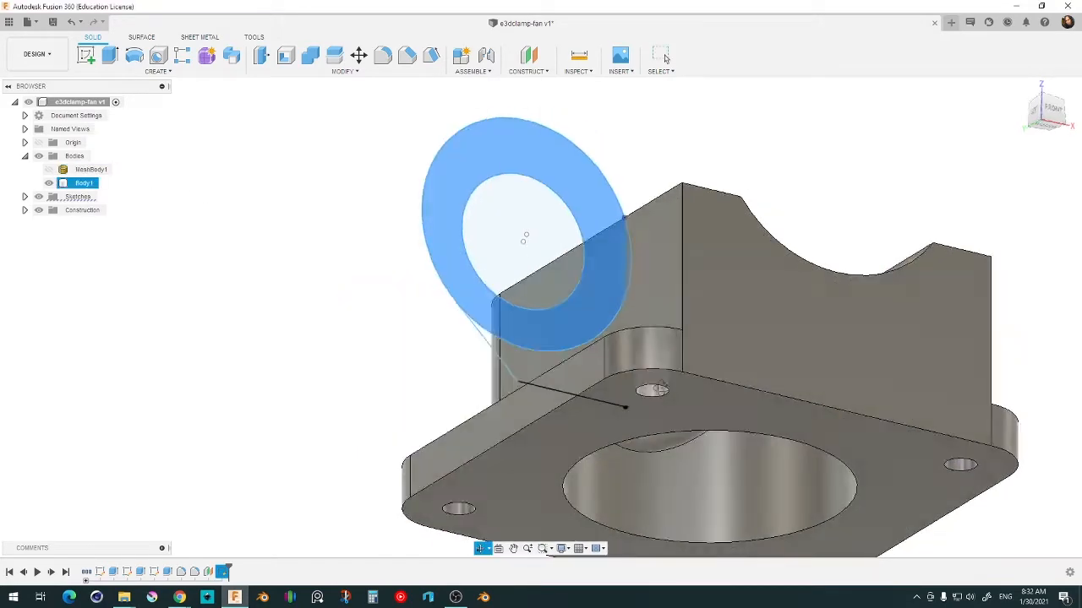
shift+middle_drag(660, 388, 648, 414)
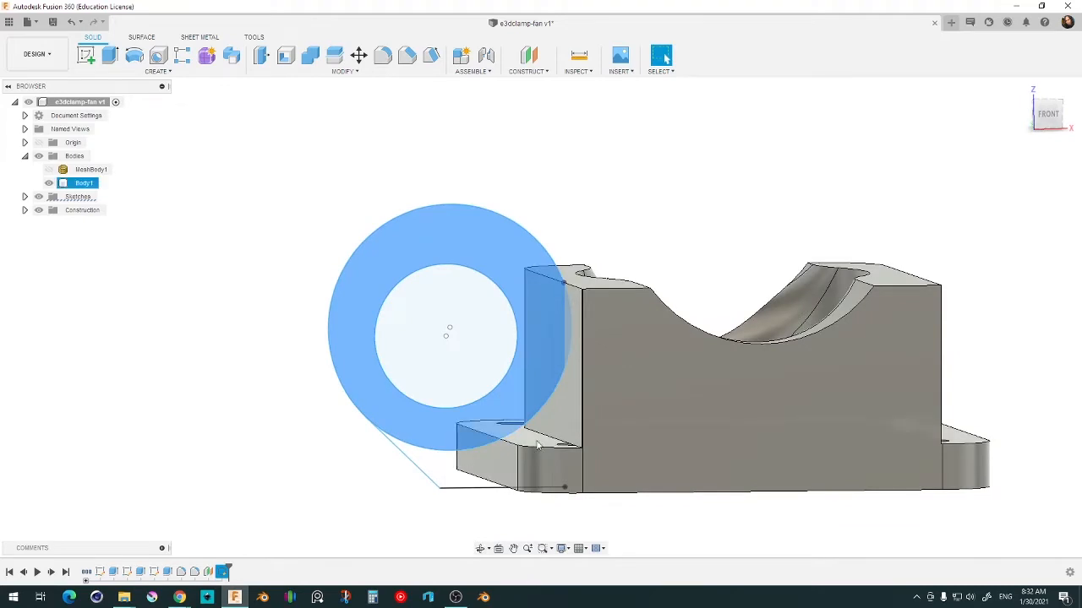
- Edit the ring sketch, closing its outline with a vertical line between the block's upper and lower corners, and finish the sketch
double_click(224, 573)
scroll(604, 504, up, 2)
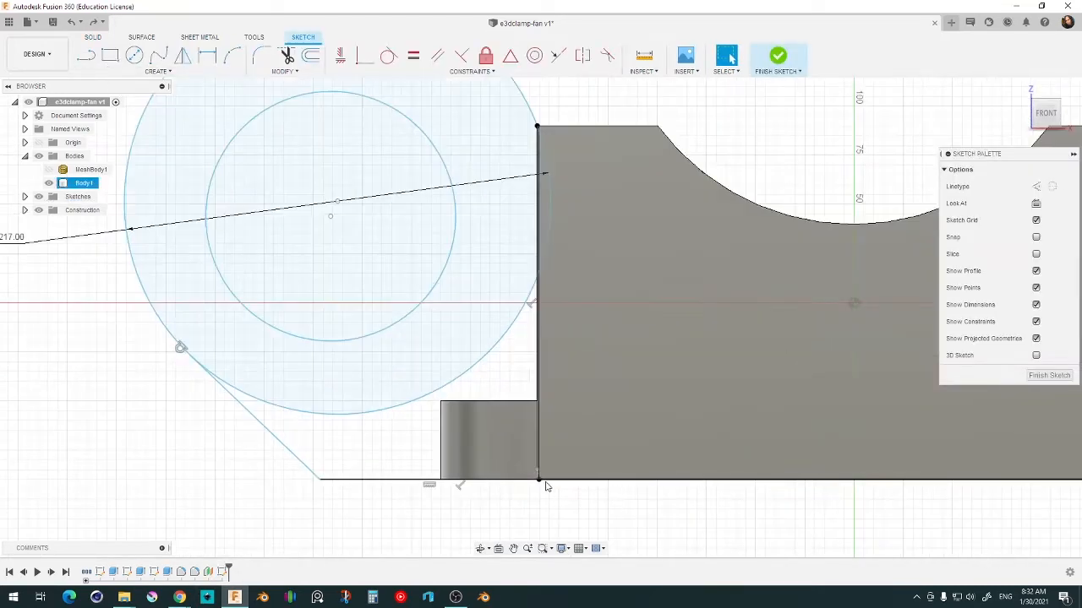
click(537, 127)
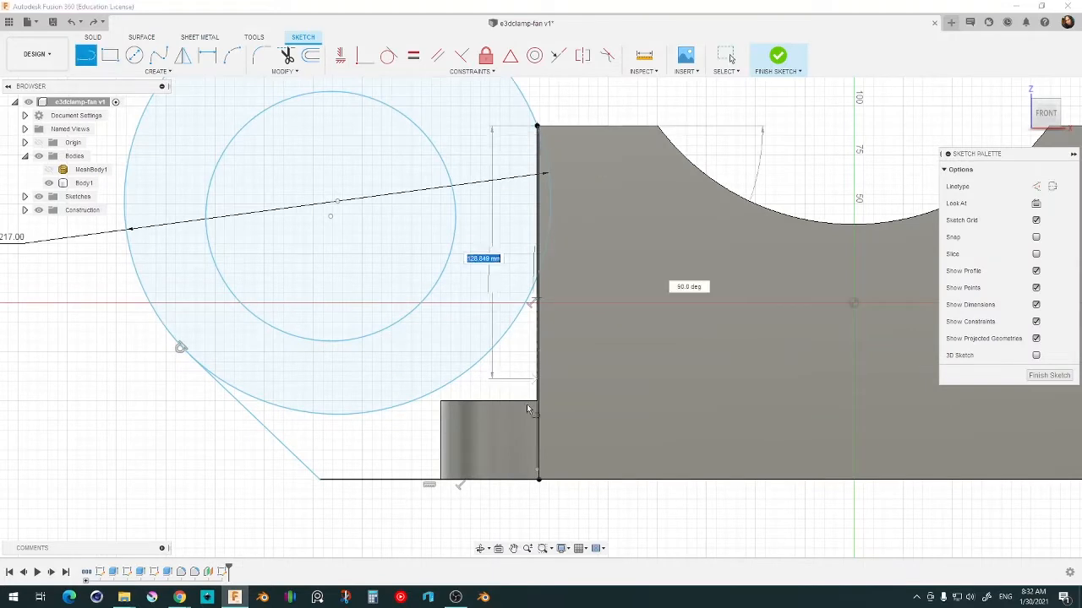
click(538, 480)
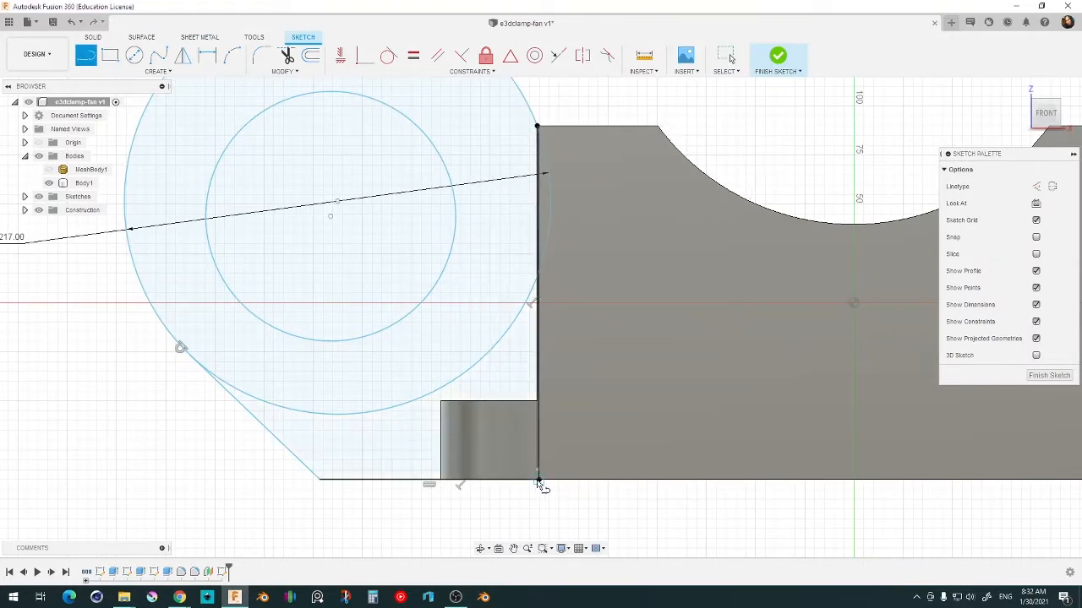
click(323, 480)
click(540, 481)
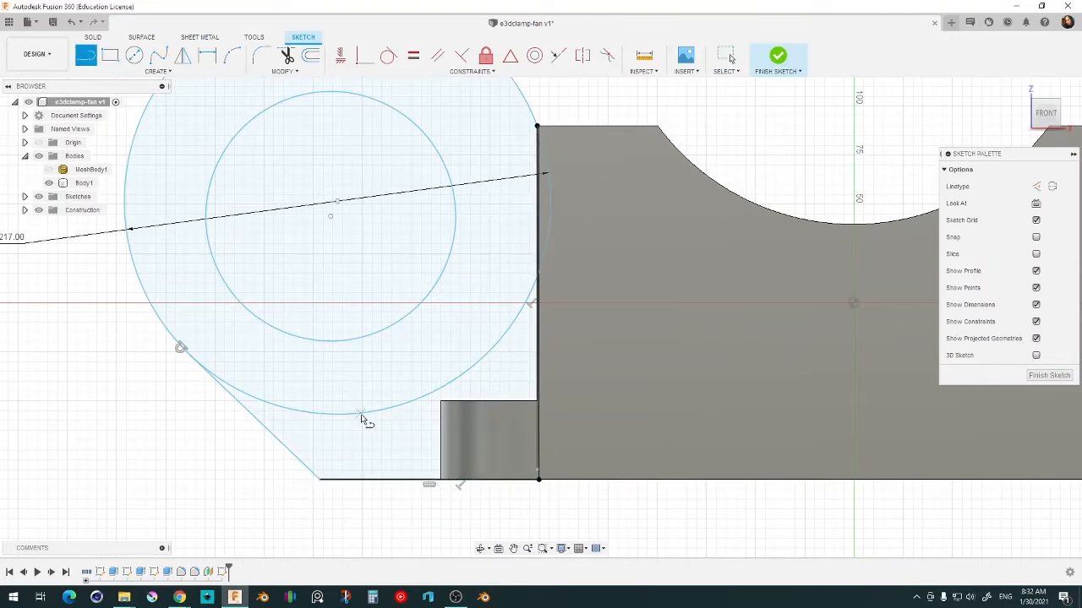
scroll(361, 418, down, 2)
click(1038, 374)
- Extrude the two side ring profiles -50 mm over the shown mesh and join them to the existing solid
mouse_move(596, 403)
shift+middle_down()
mouse_move(517, 400)
mouse_move(279, 254)
mouse_move(90, 114)
shift+middle_up()
click(501, 350)
click(471, 377)
click(49, 170)
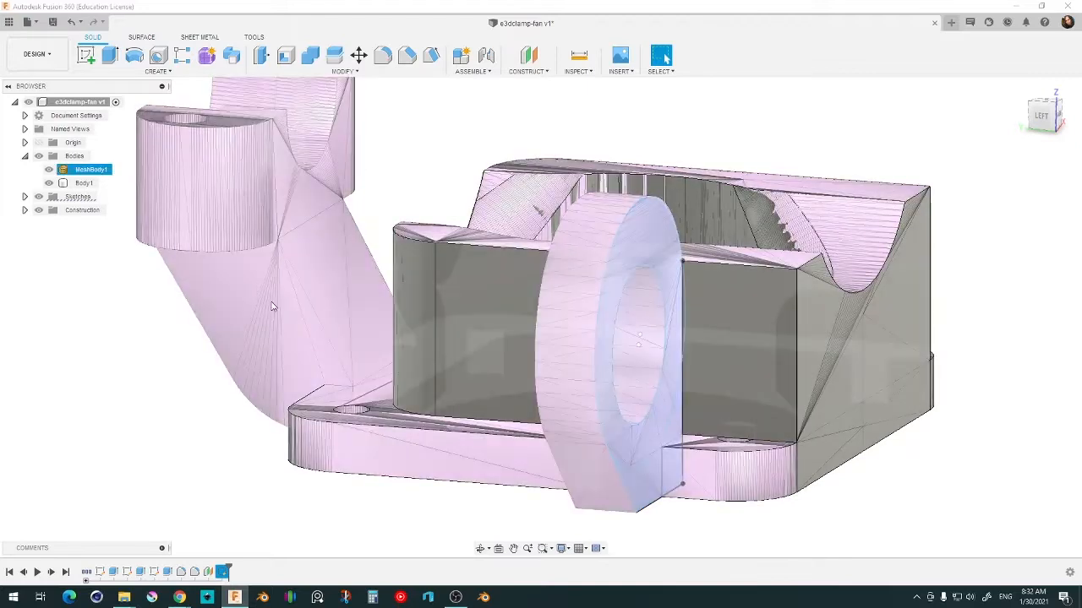
key(e)
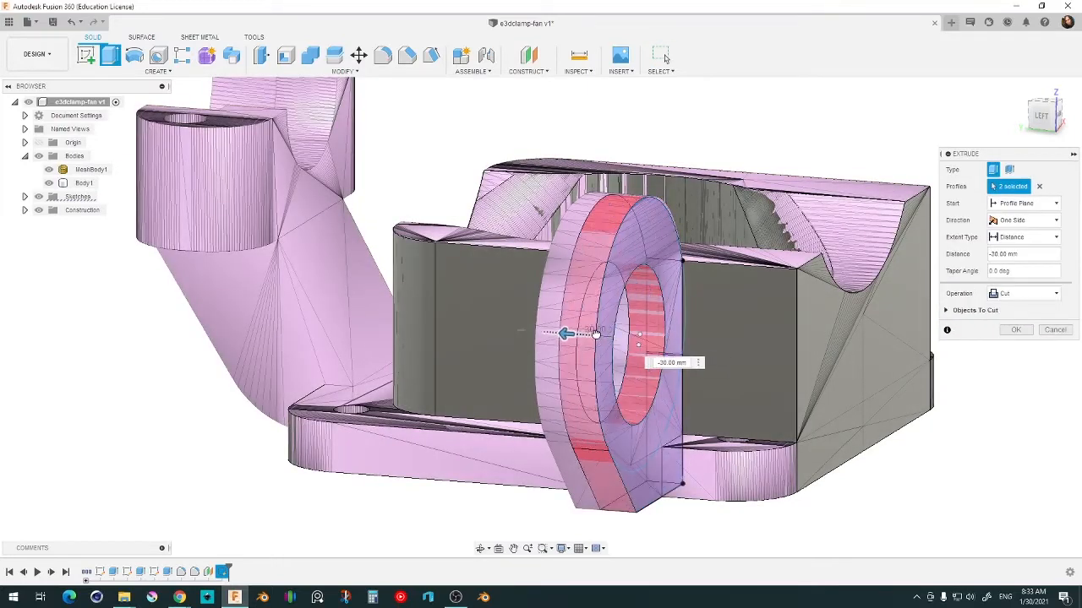
click(1005, 293)
click(1005, 309)
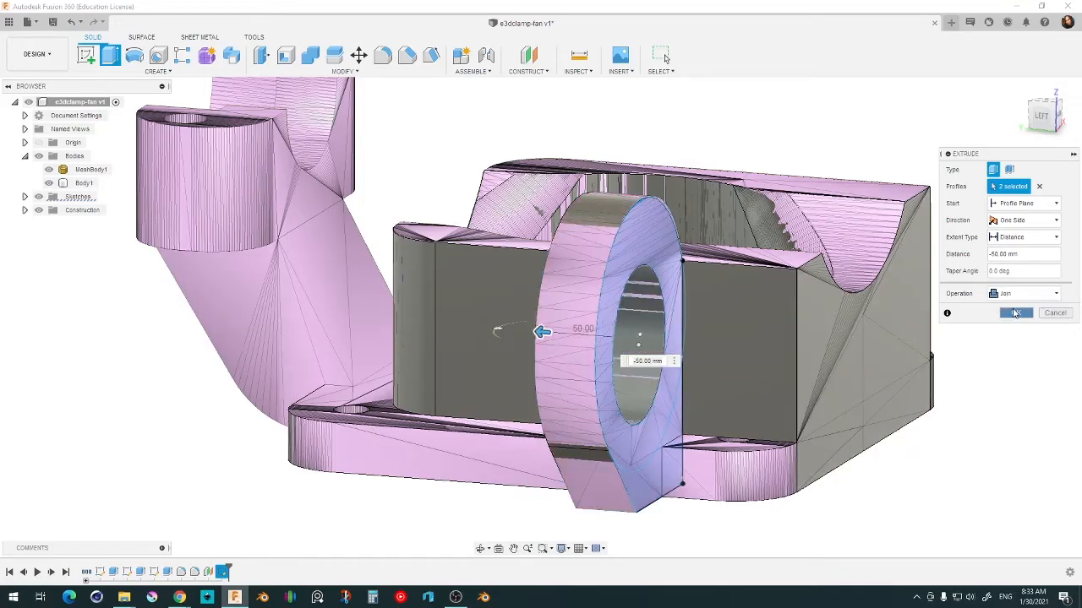
key(Return)
- Create a construction plane offset 74.5 mm from the block's upper face, level with the top of the mesh's raised rear arm
shift+middle_drag(583, 389, 460, 275)
click(568, 351)
click(304, 262)
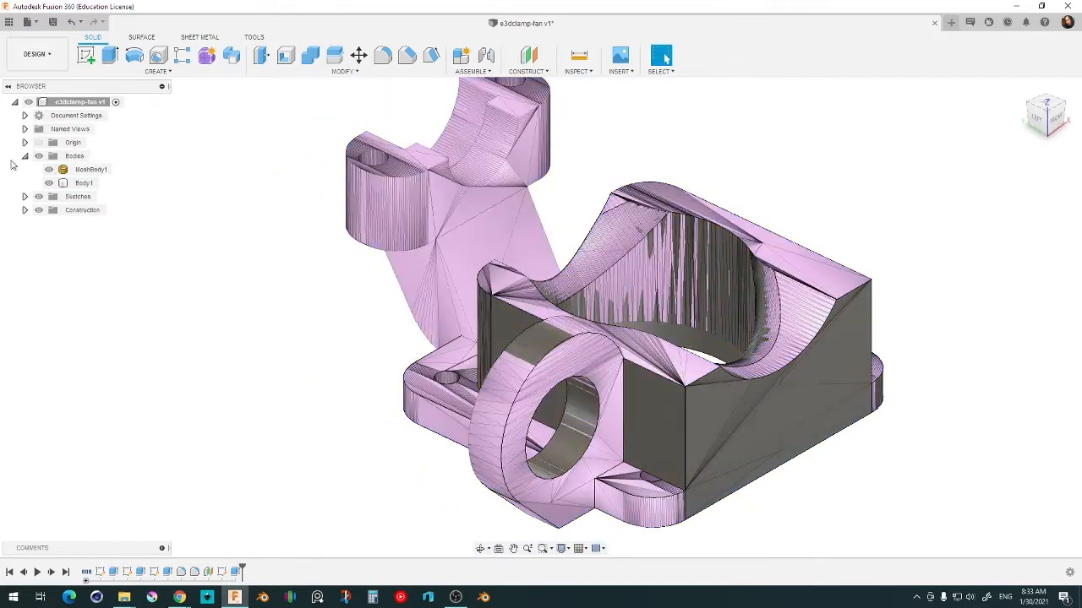
click(49, 170)
click(49, 170)
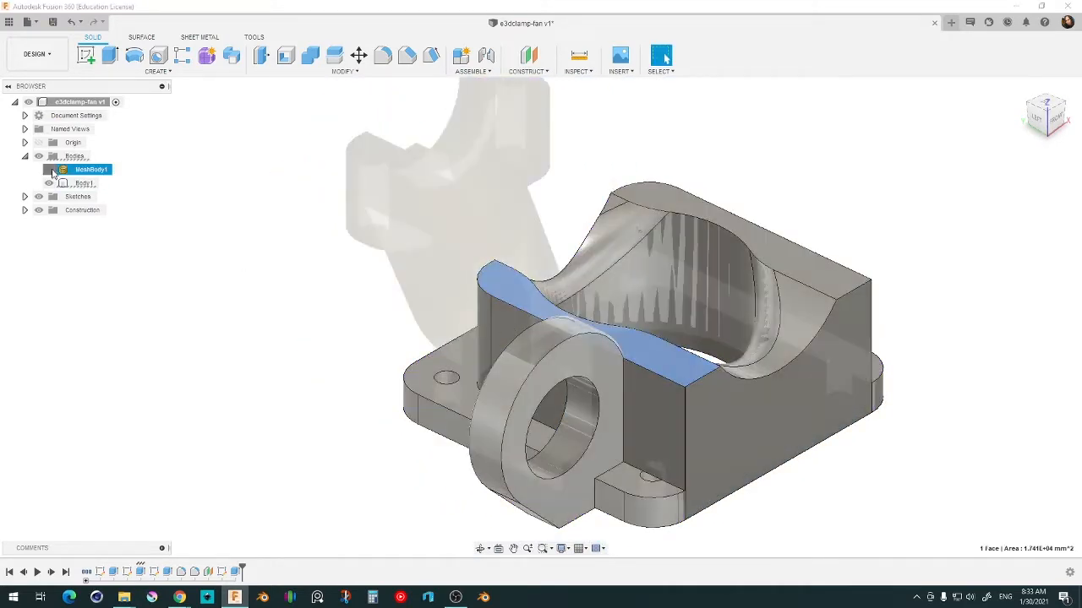
click(528, 55)
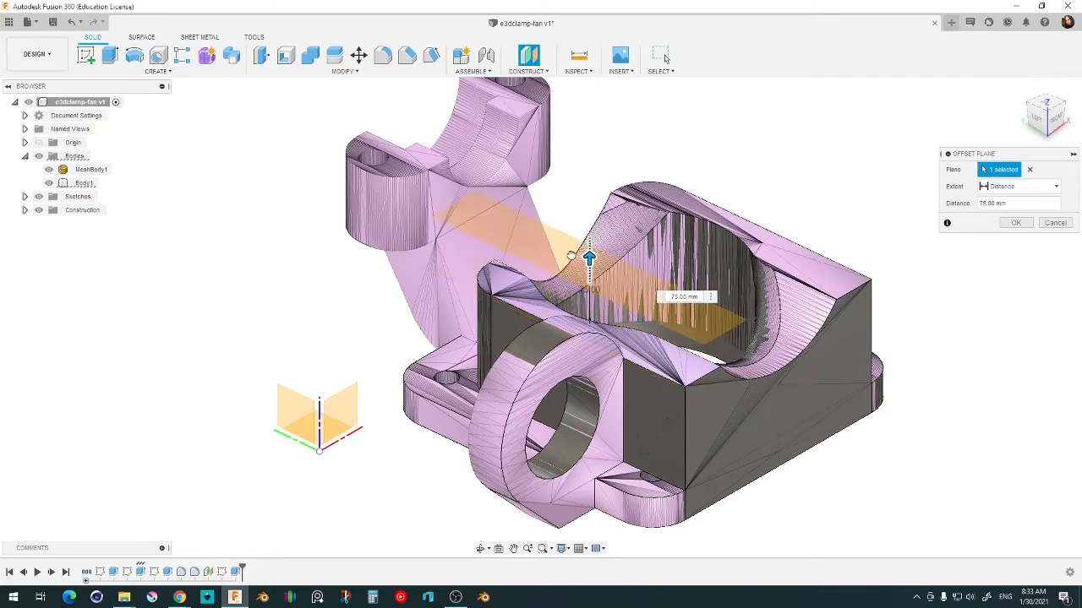
click(1054, 118)
scroll(462, 253, up, 5)
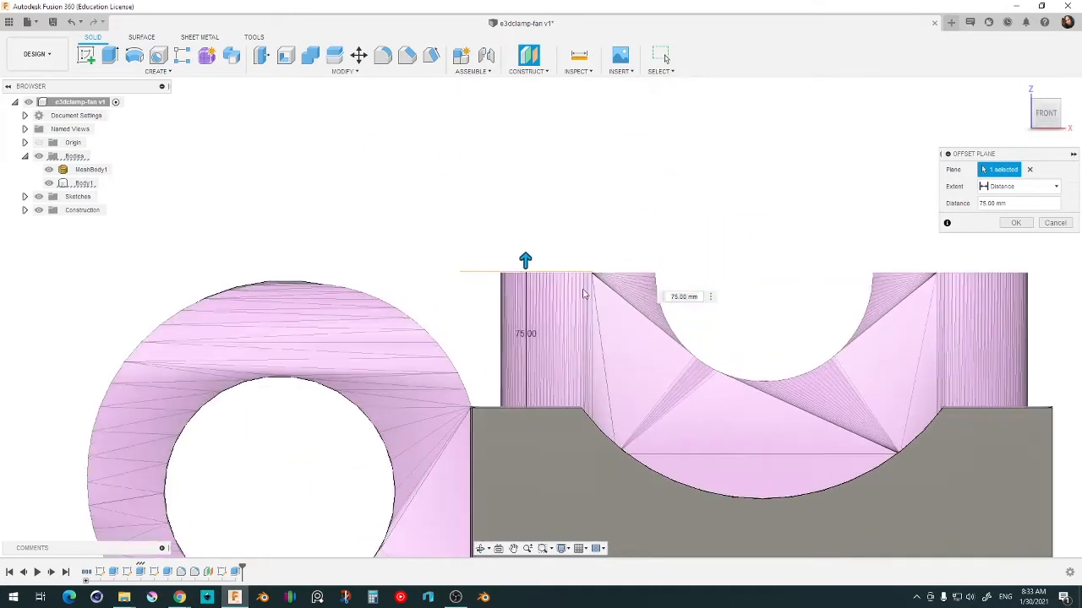
scroll(433, 231, up, 3)
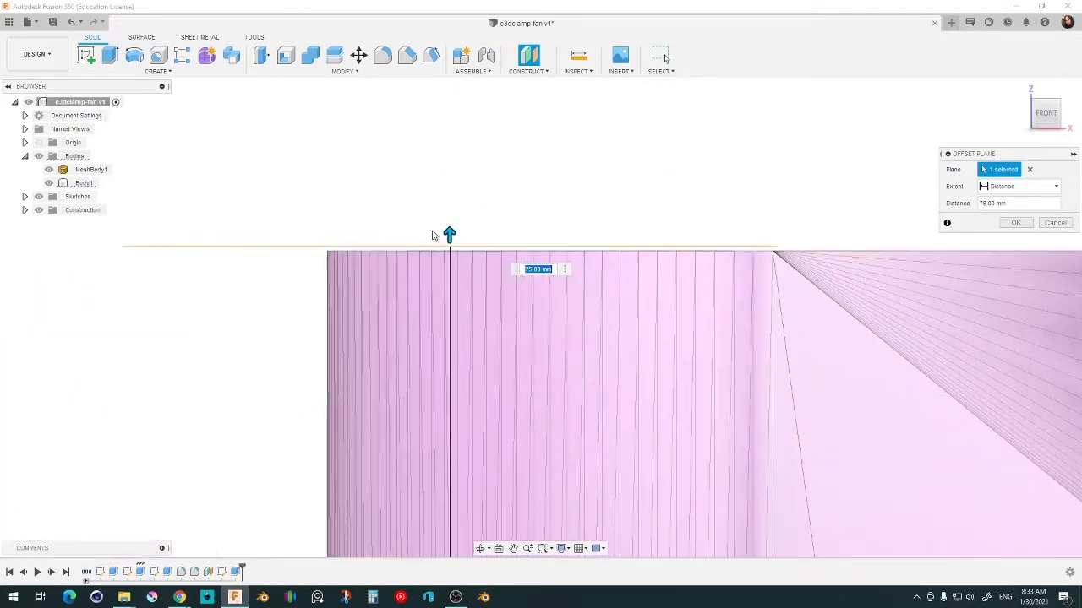
scroll(439, 224, down, 5)
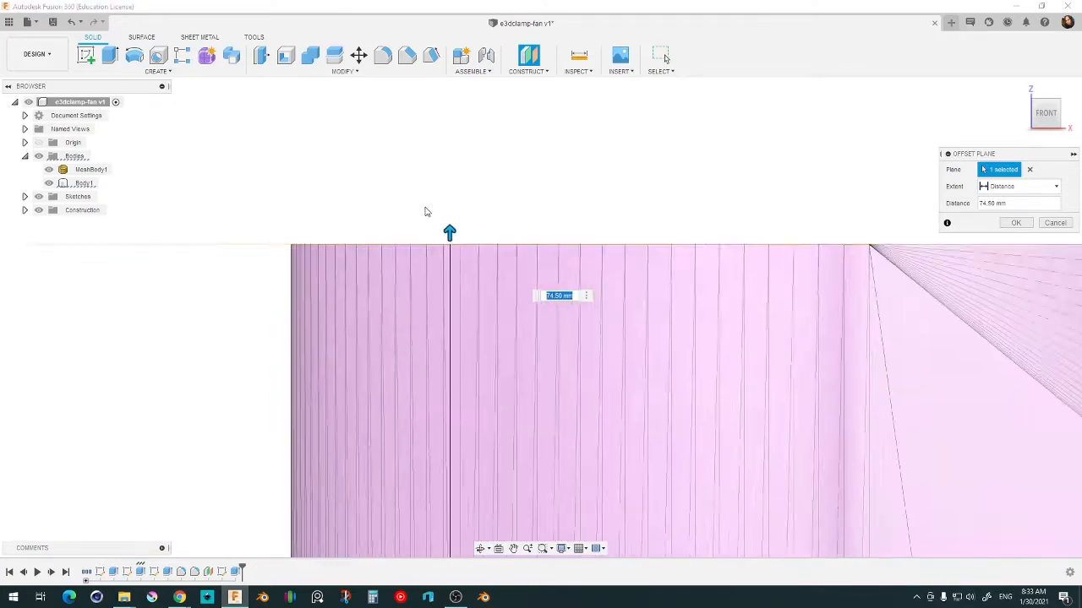
click(1016, 223)
- Start a sketch on the new offset plane and draw a rectangle about 116 mm high over the rear arm's head
scroll(642, 300, down, 4)
shift+middle_drag(631, 298, 708, 318)
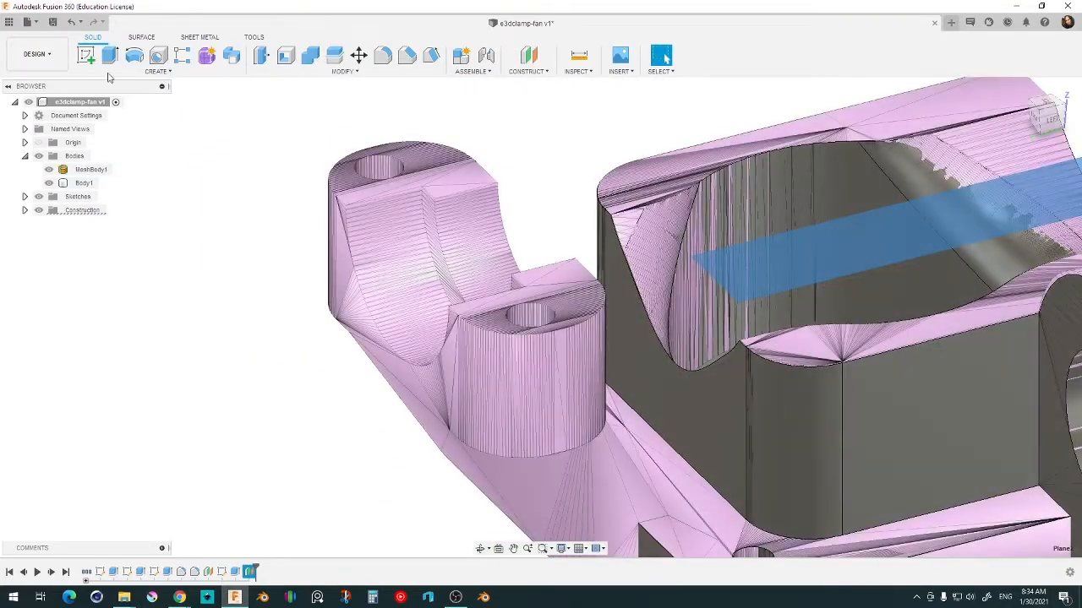
click(86, 55)
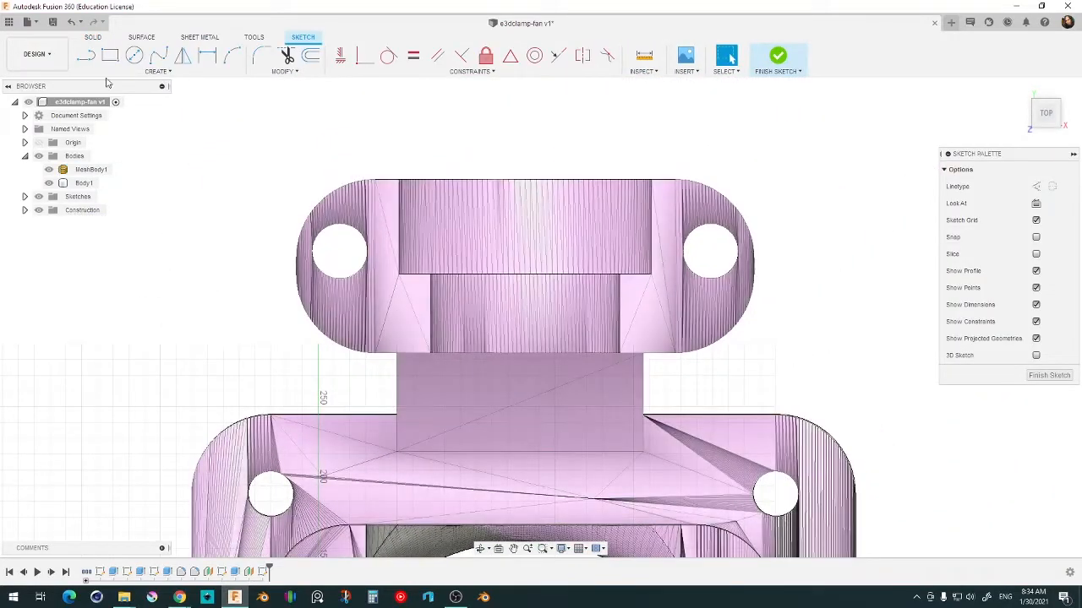
click(108, 56)
click(310, 185)
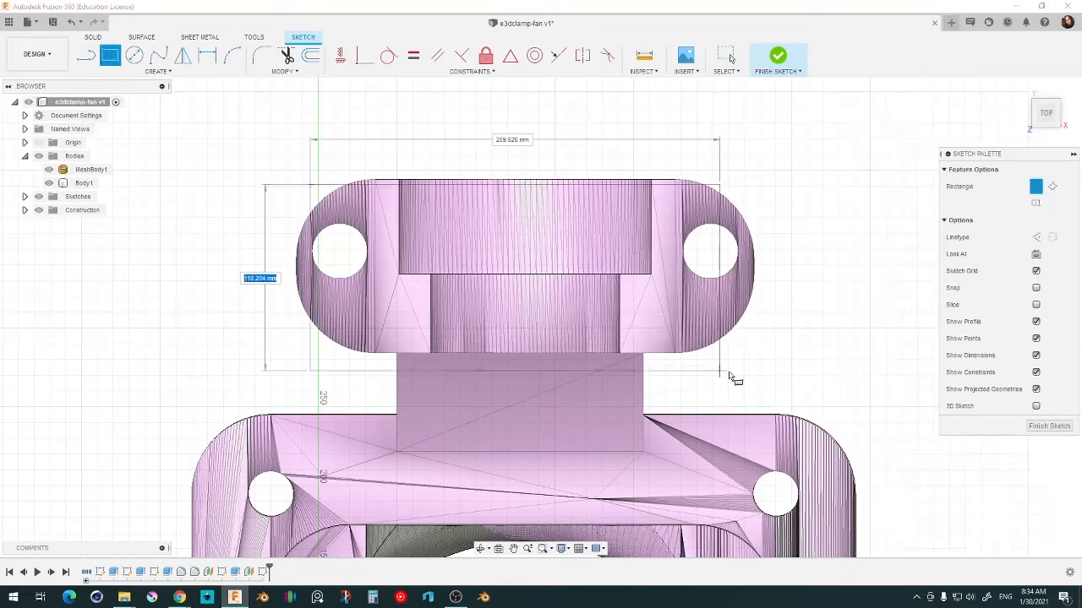
click(731, 366)
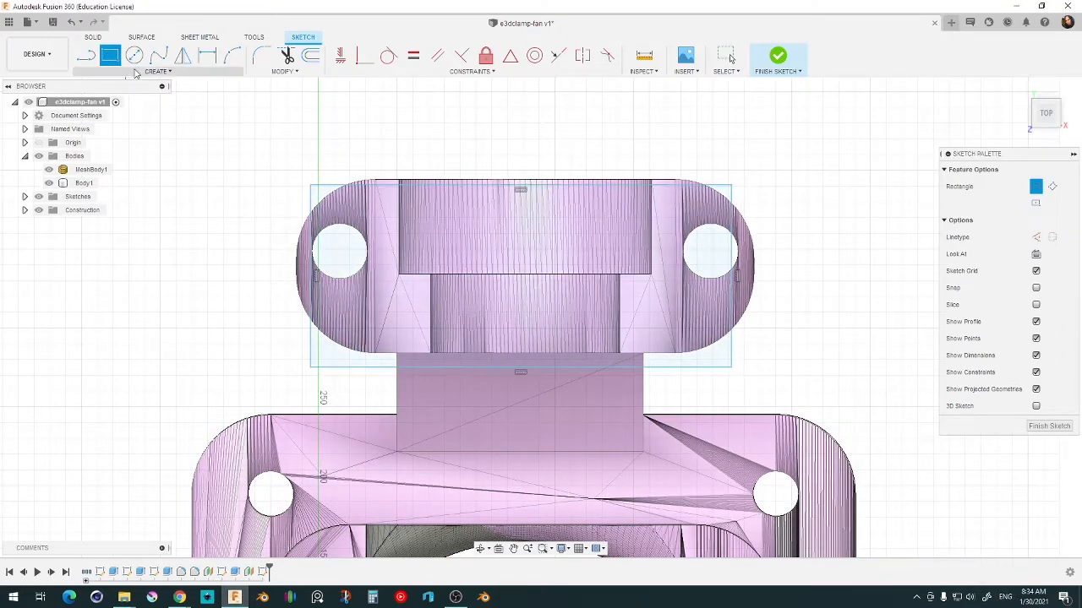
- Move the rectangle's four edges to the mesh outline, about 291 mm wide, and fillet its four corners with a 50 mm radius
key(Escape)
drag(310, 272, 301, 272)
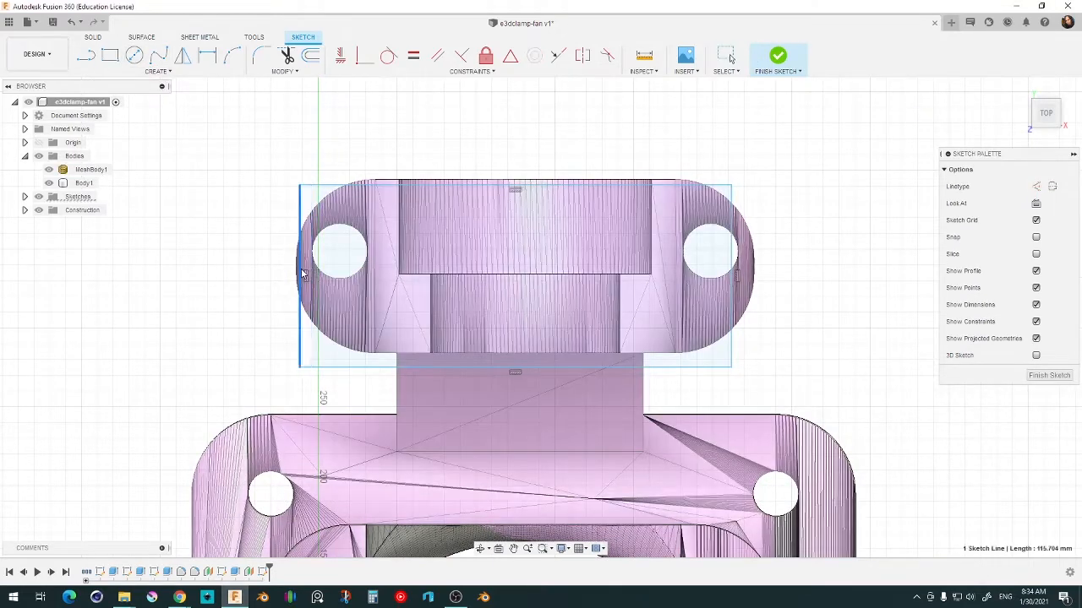
click(728, 279)
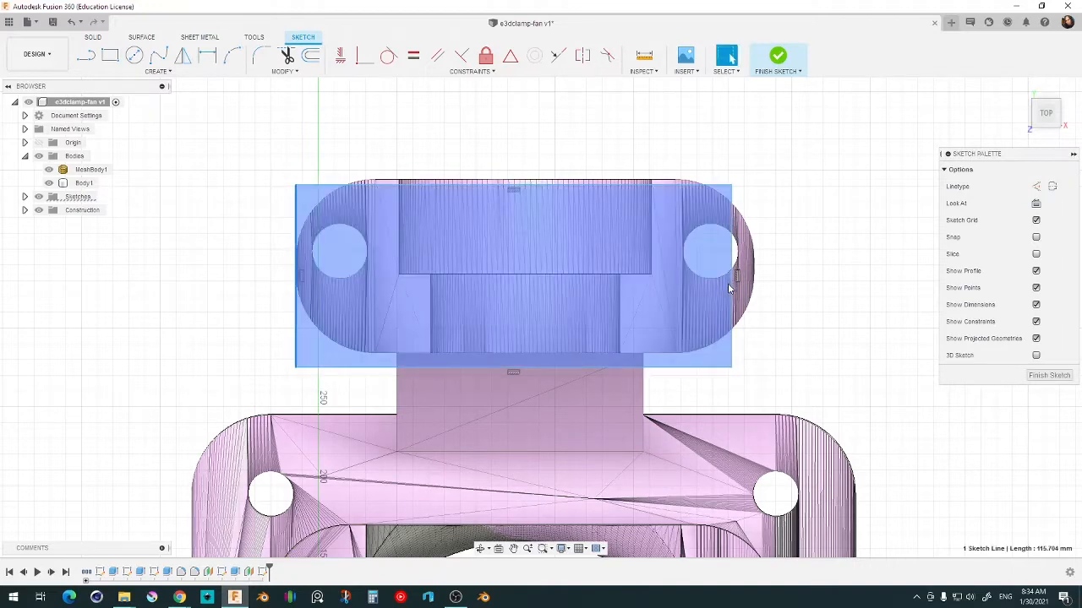
drag(728, 283, 758, 290)
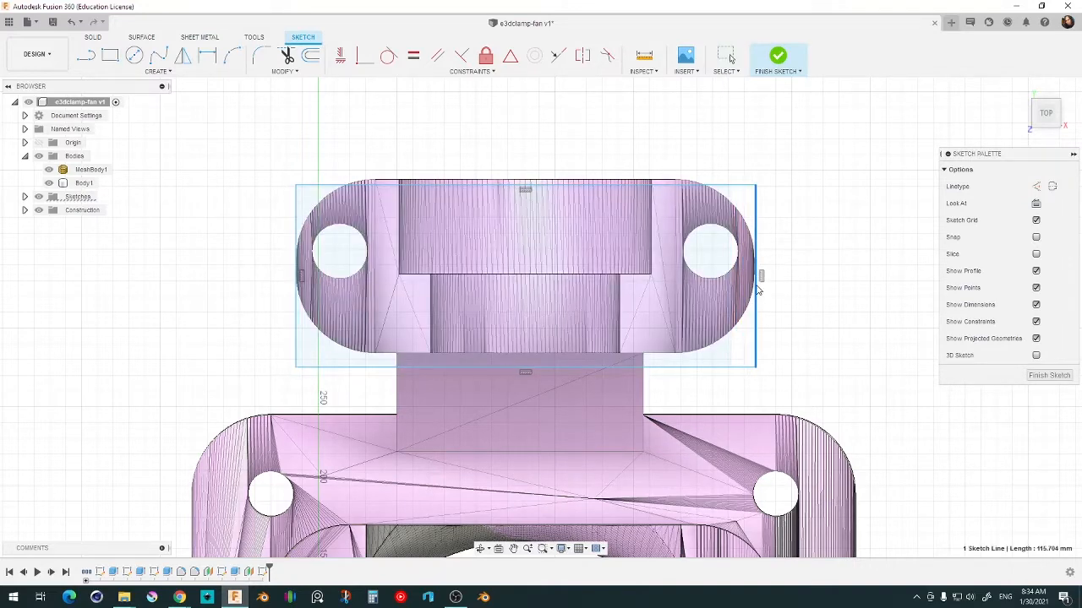
click(507, 184)
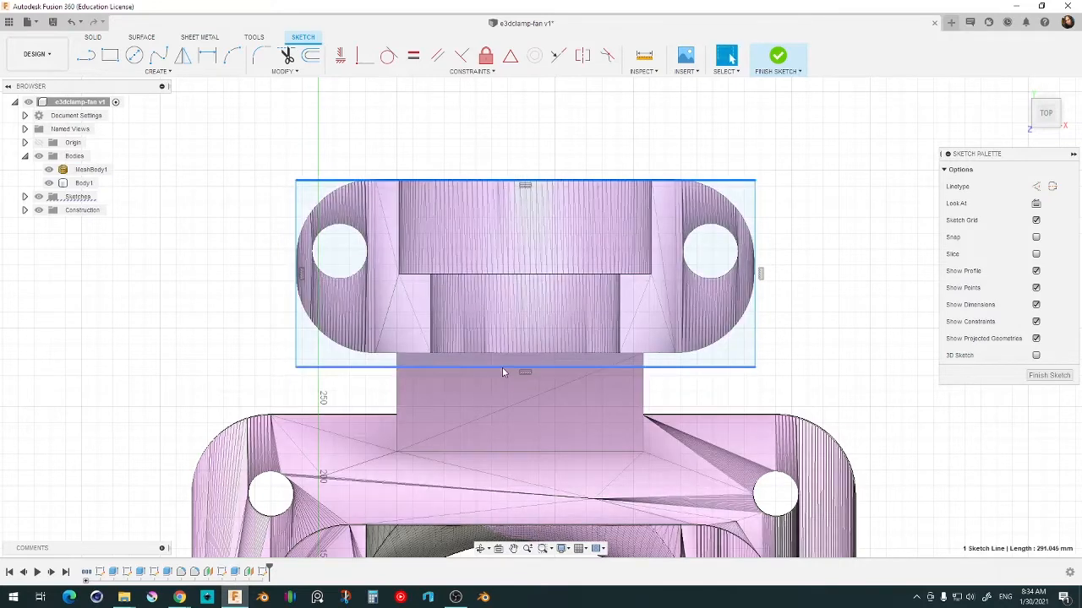
drag(502, 367, 486, 358)
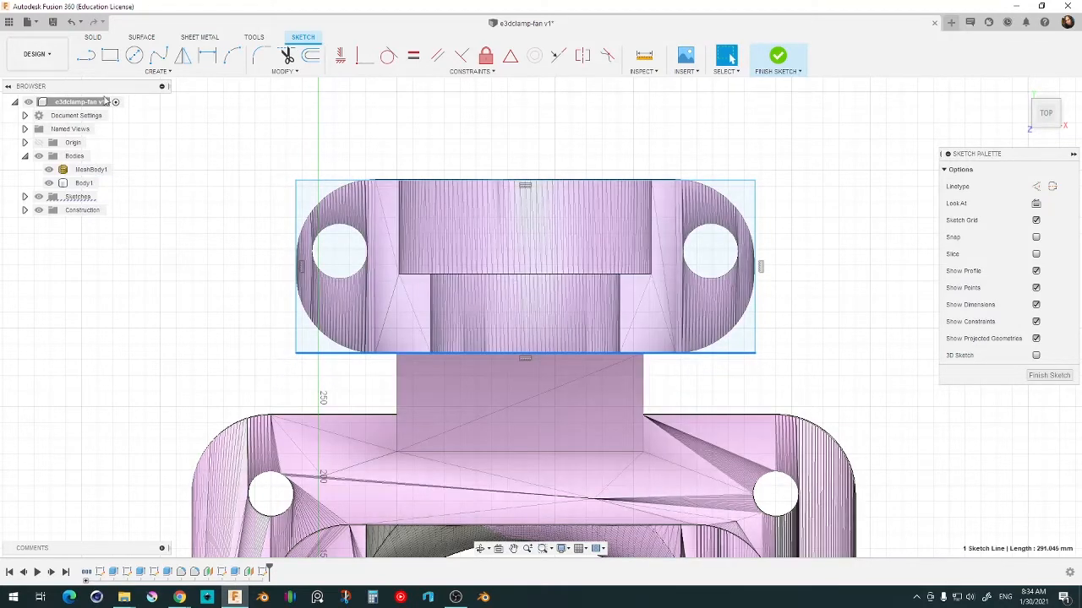
click(261, 59)
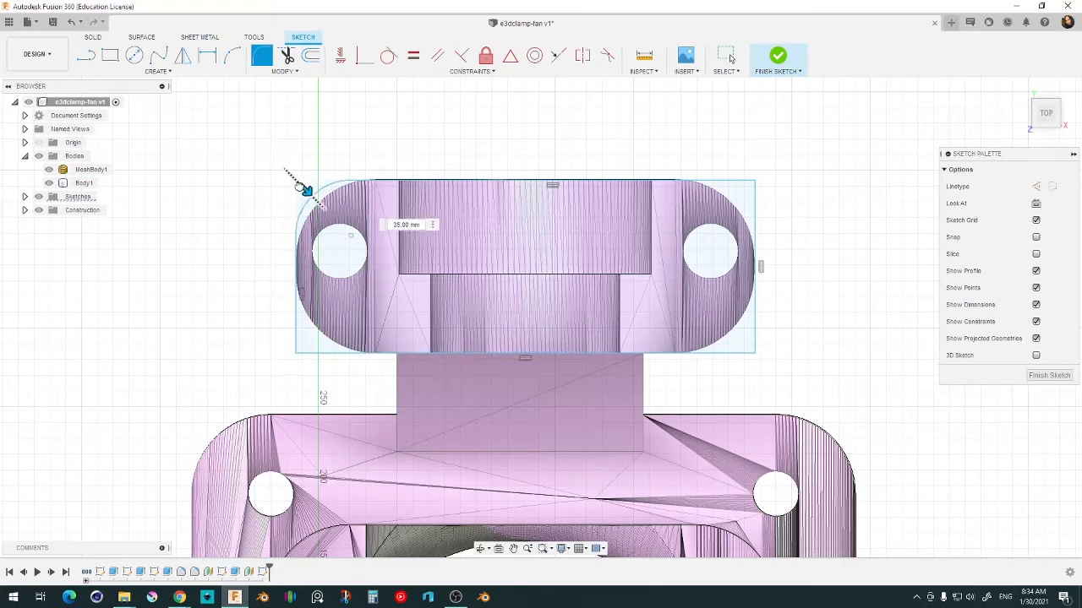
click(304, 362)
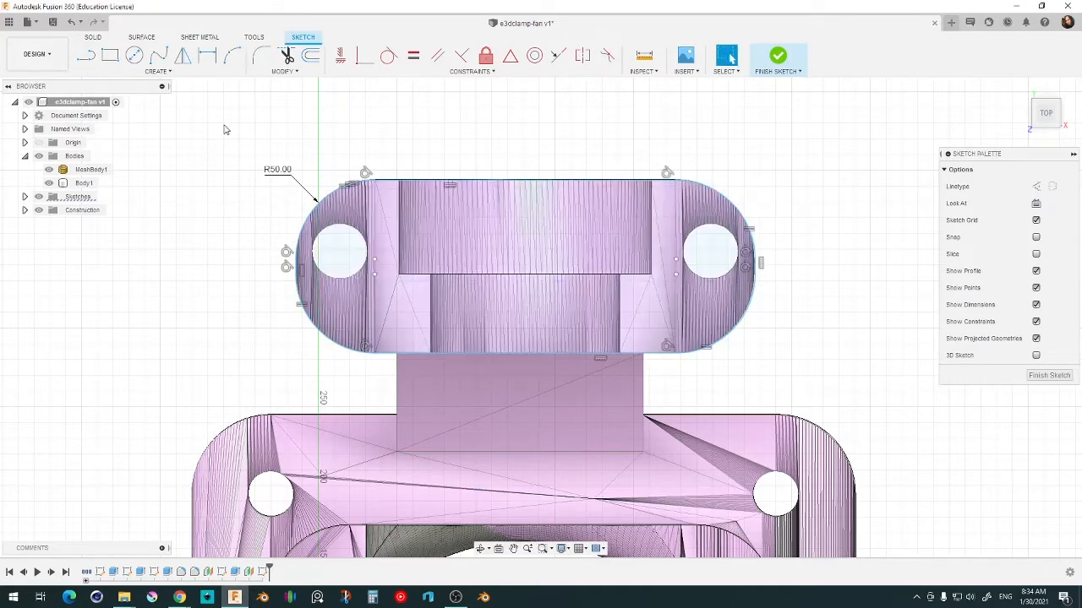
- Draw a two-point circle about 35 mm in diameter over the left screw hole of the rear arm's head
click(154, 73)
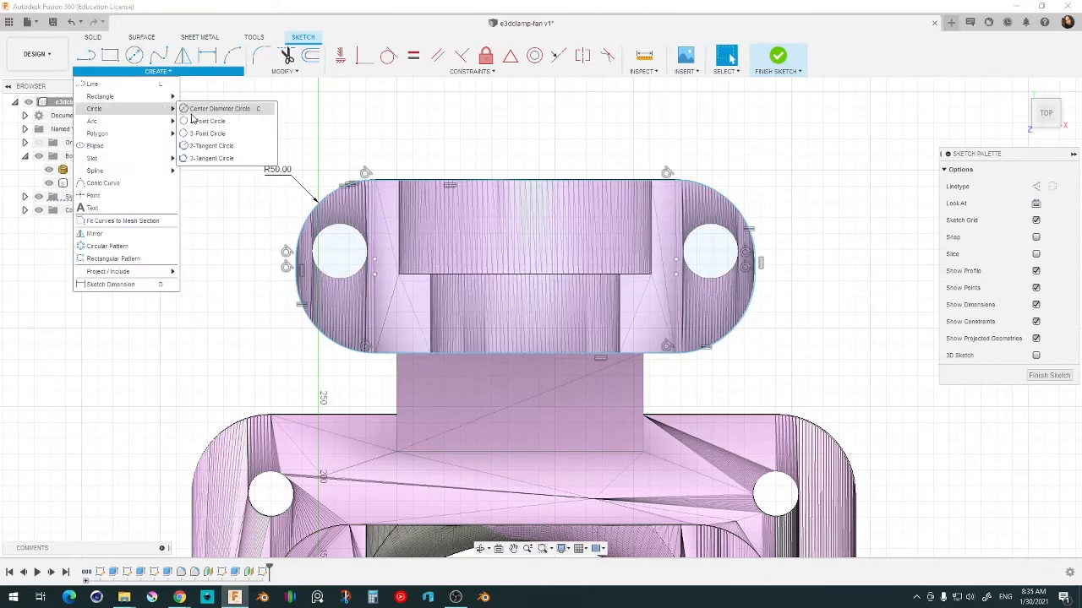
click(200, 127)
scroll(350, 251, up, 5)
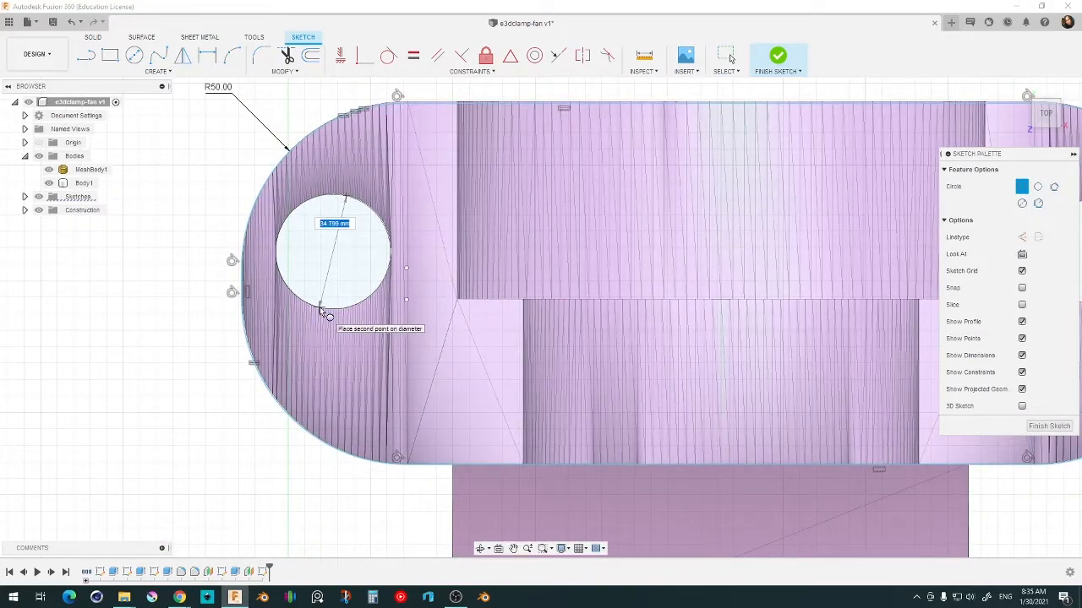
scroll(342, 321, up, 1)
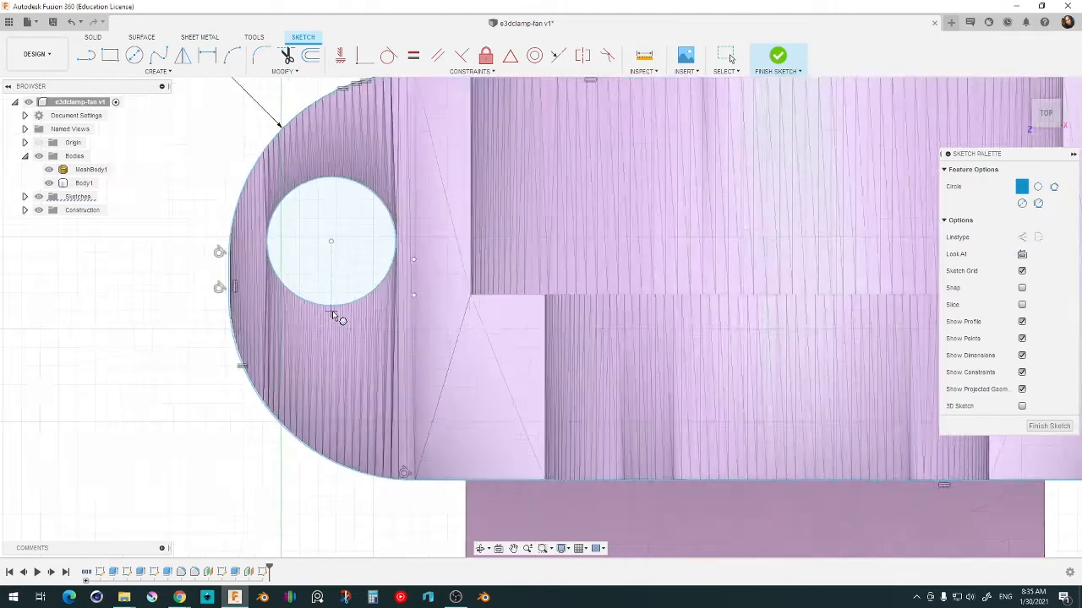
scroll(338, 313, down, 3)
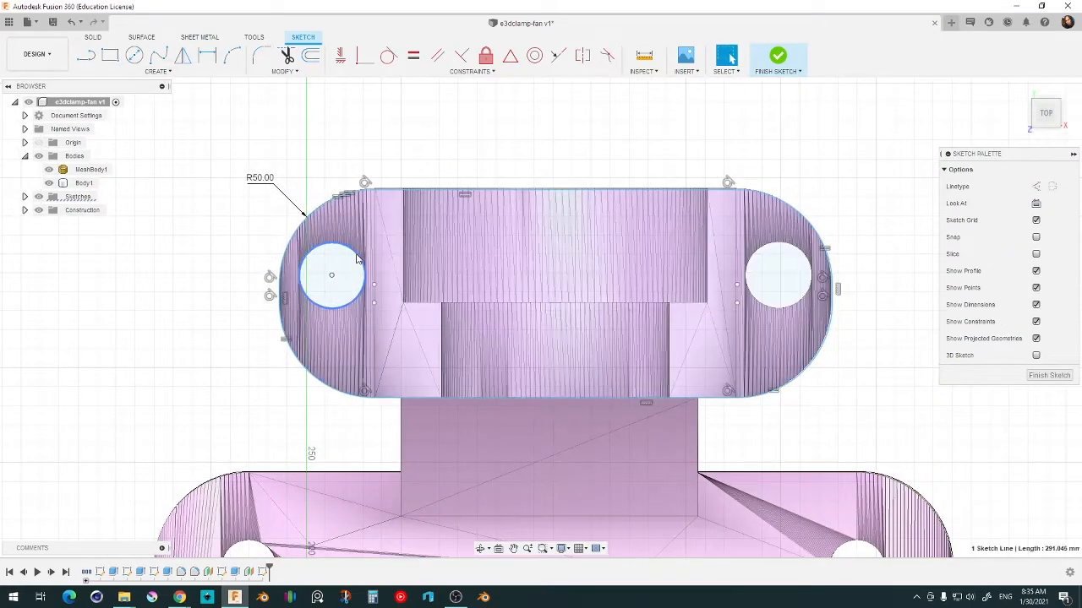
- Copy the hole circle 235 mm along X onto the opposite screw hole
click(366, 262)
key(m)
drag(420, 279, 709, 280)
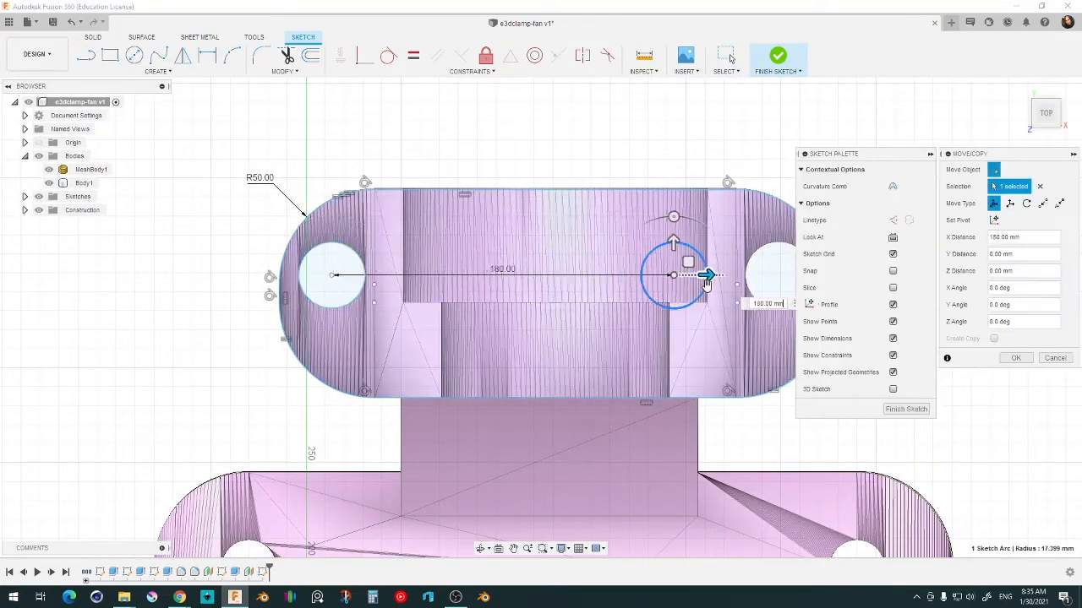
middle_drag(718, 284, 414, 285)
scroll(414, 285, up, 3)
drag(365, 277, 541, 277)
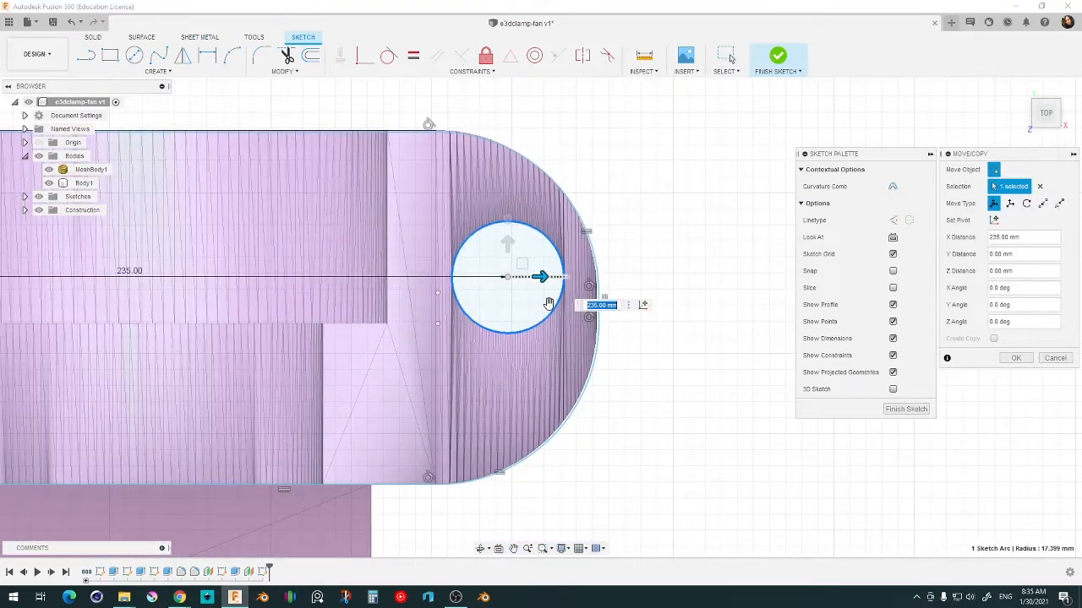
click(1013, 358)
- Extrude the rounded profile with its two holes -100 mm as a new body
scroll(642, 309, down, 4)
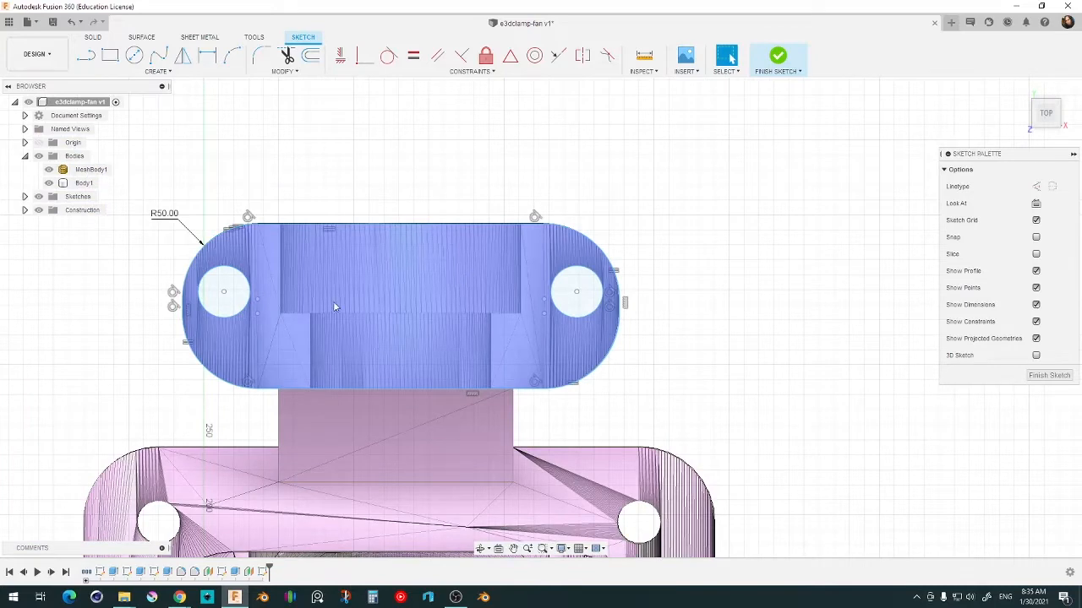
shift+middle_drag(335, 308, 436, 261)
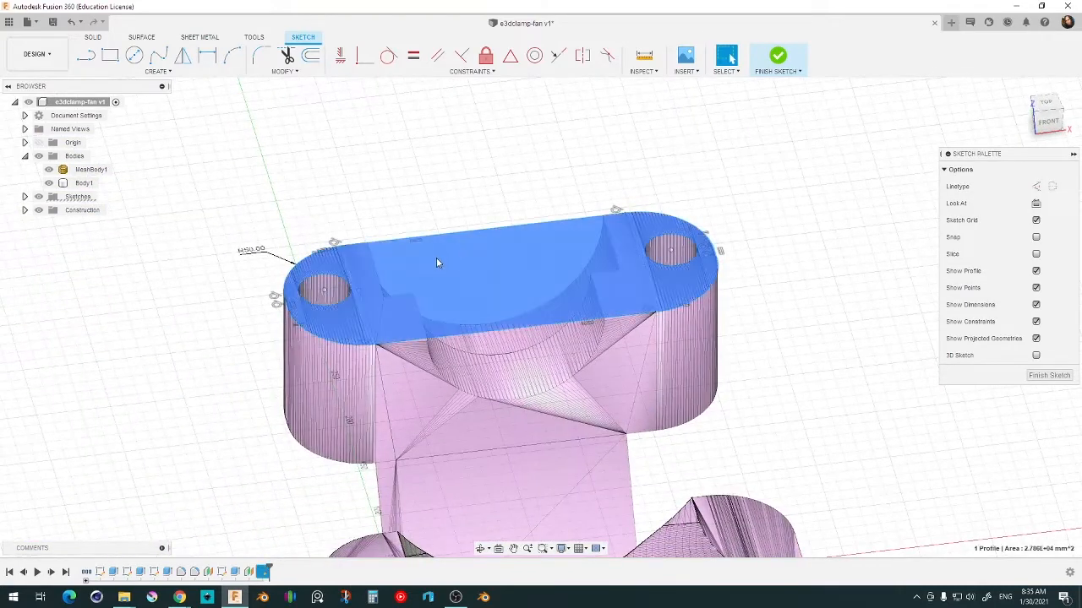
key(e)
drag(497, 275, 462, 390)
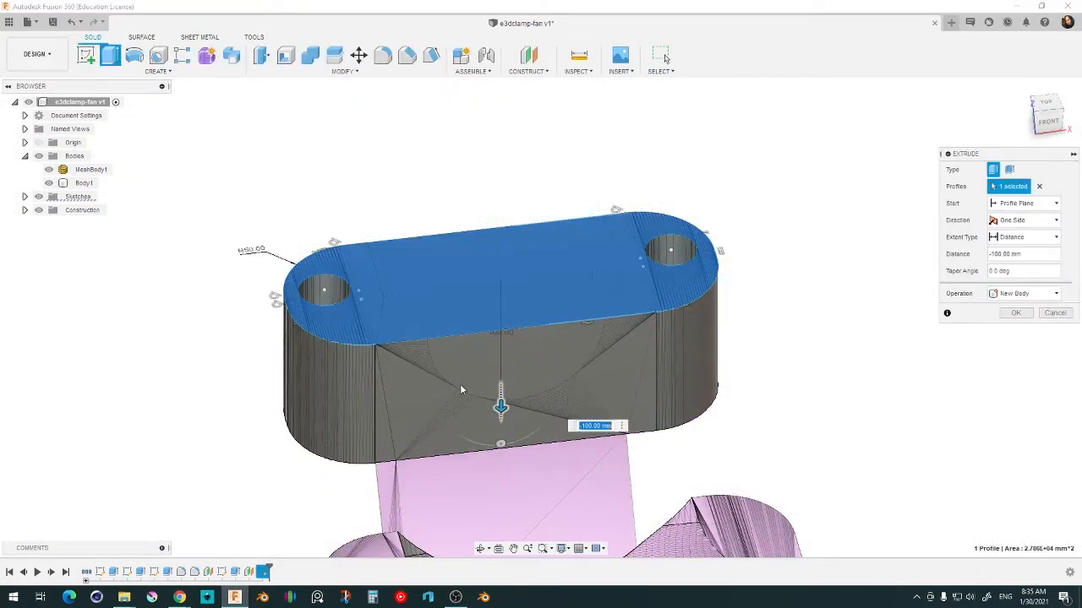
shift+middle_drag(462, 390, 611, 434)
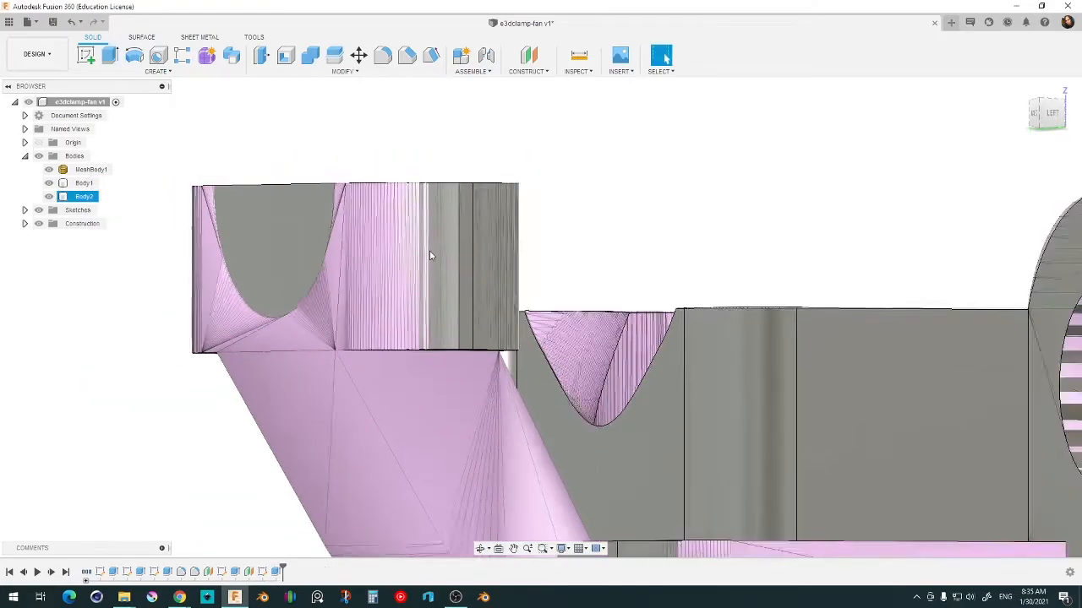
- Sketch a circle on the new body's rear face, centred on its upper edge's midpoint and matching the mesh's semicircular cutout
shift+middle_drag(429, 250, 302, 297)
click(260, 318)
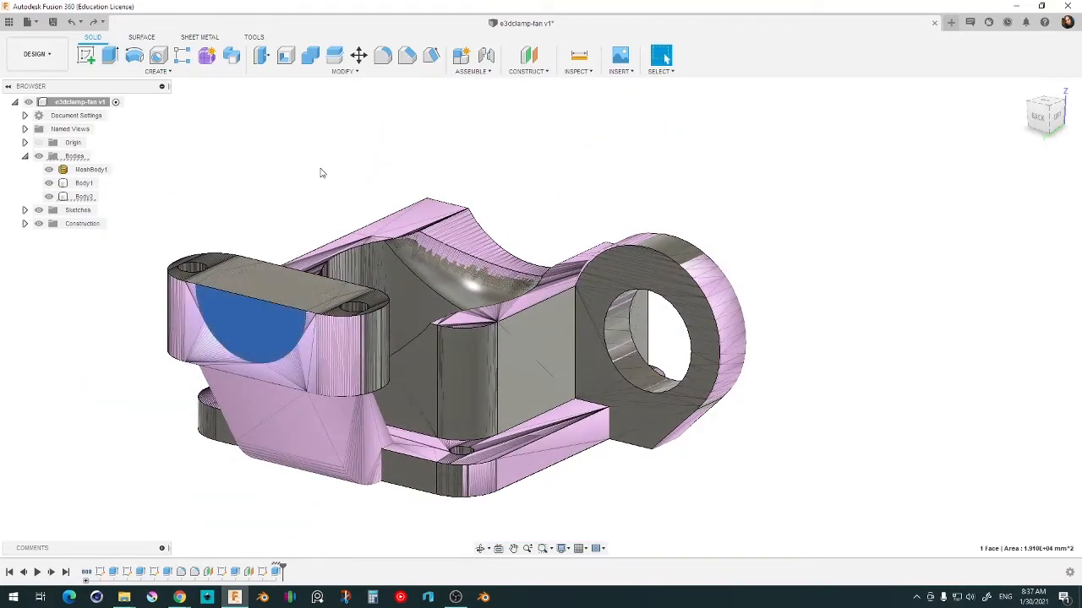
click(85, 55)
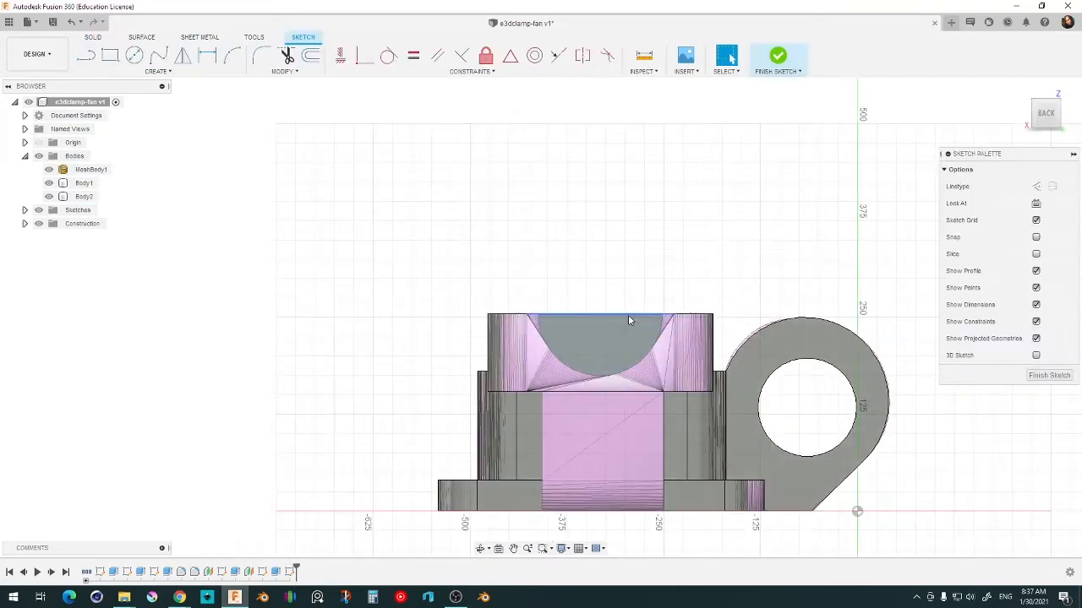
scroll(628, 314, up, 5)
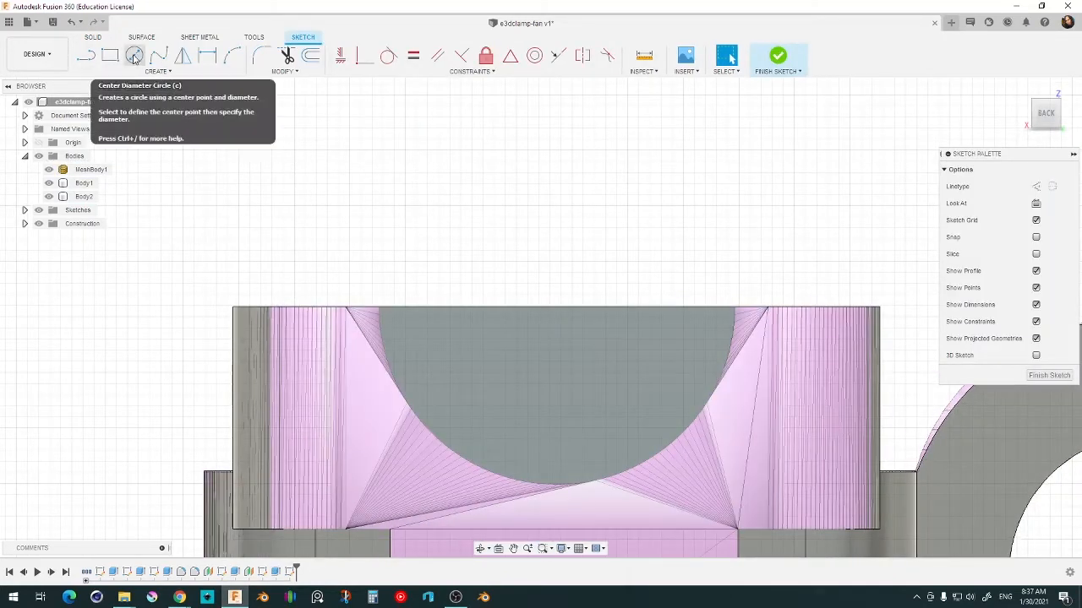
click(136, 58)
click(557, 307)
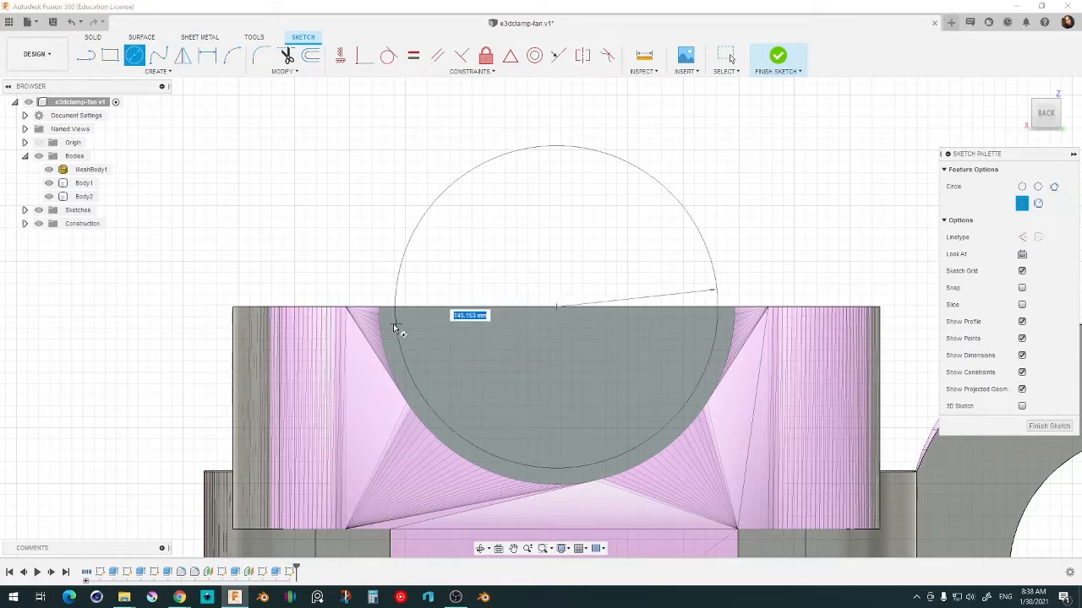
click(380, 318)
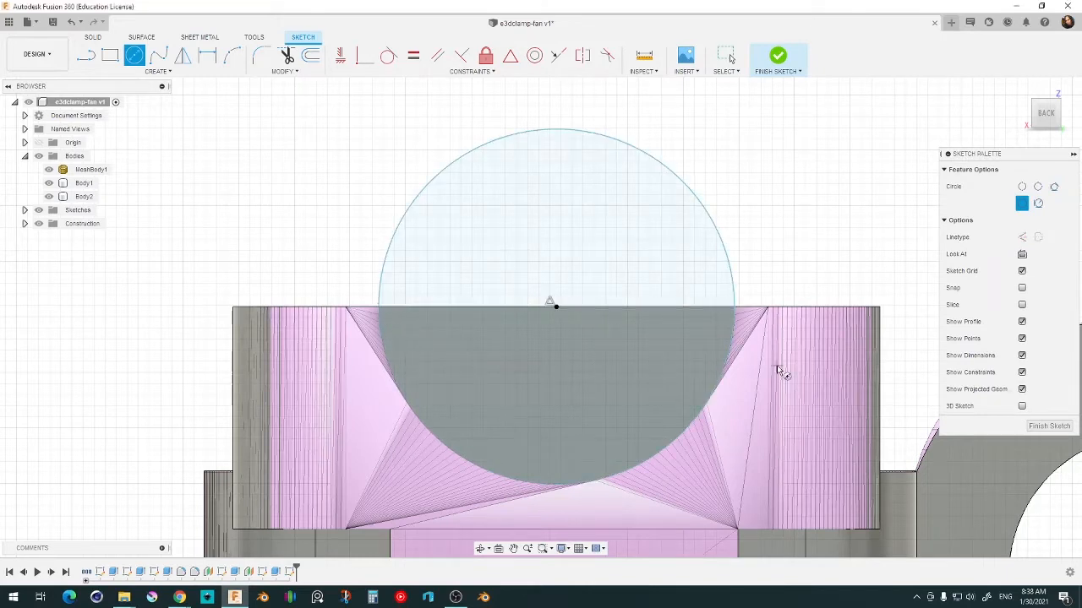
- Offset the sketched circle 20 mm inward to match the mesh's inner semicircular edge
key(ctrl+7)
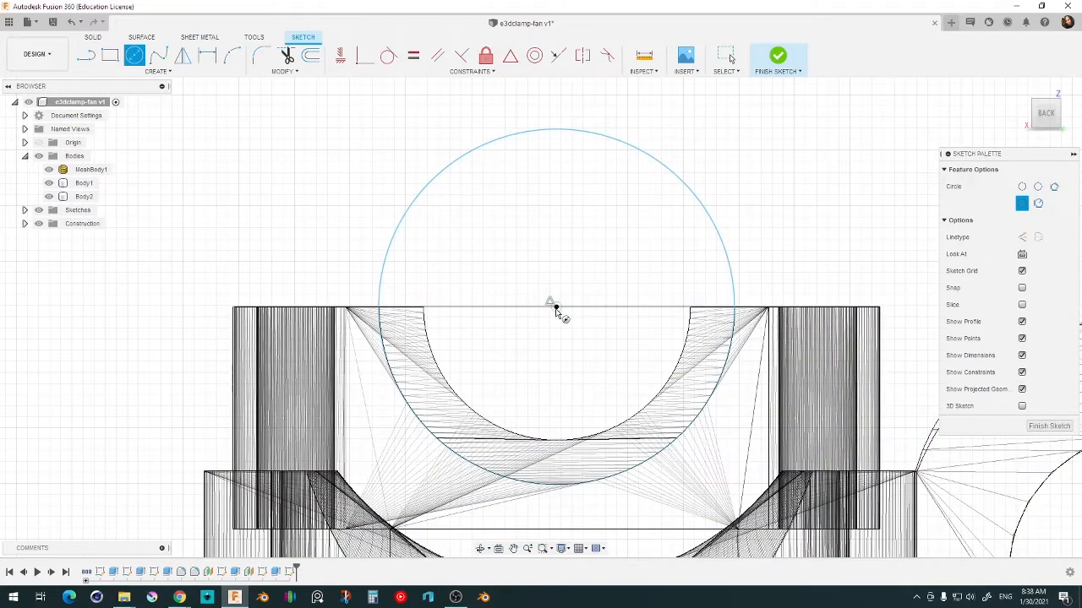
click(431, 317)
key(Escape)
click(392, 248)
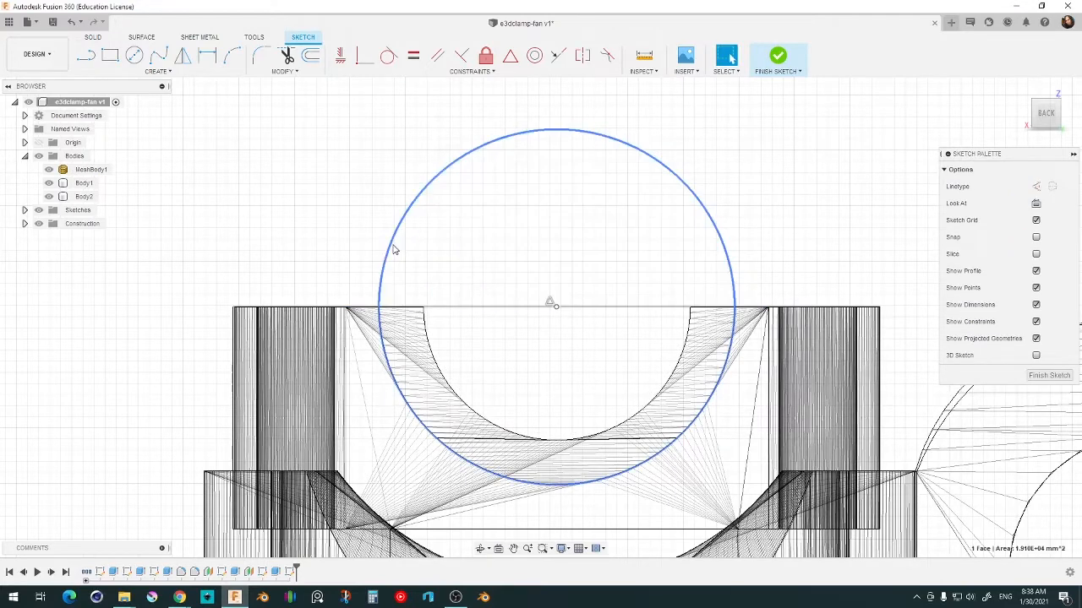
key(o)
drag(473, 148, 507, 193)
text(20)
key(Return)
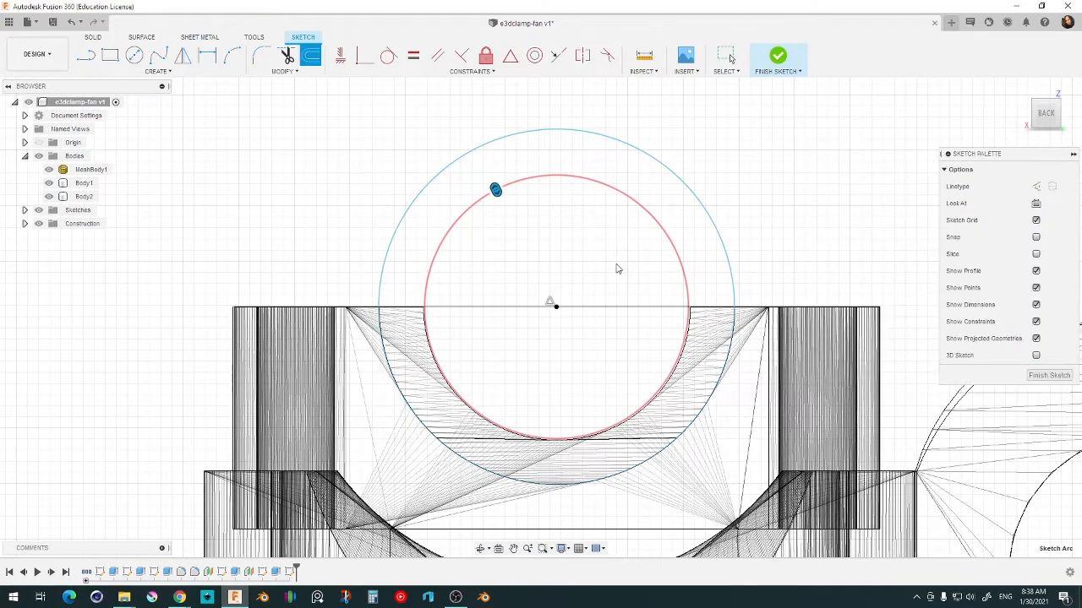
double_click(467, 126)
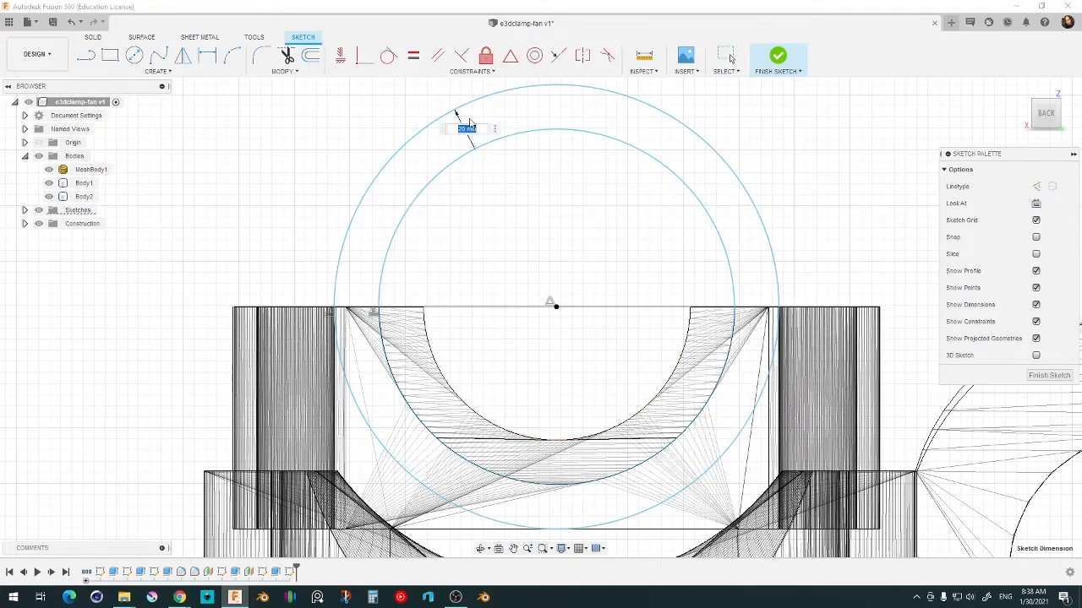
text(-20)
key(Return)
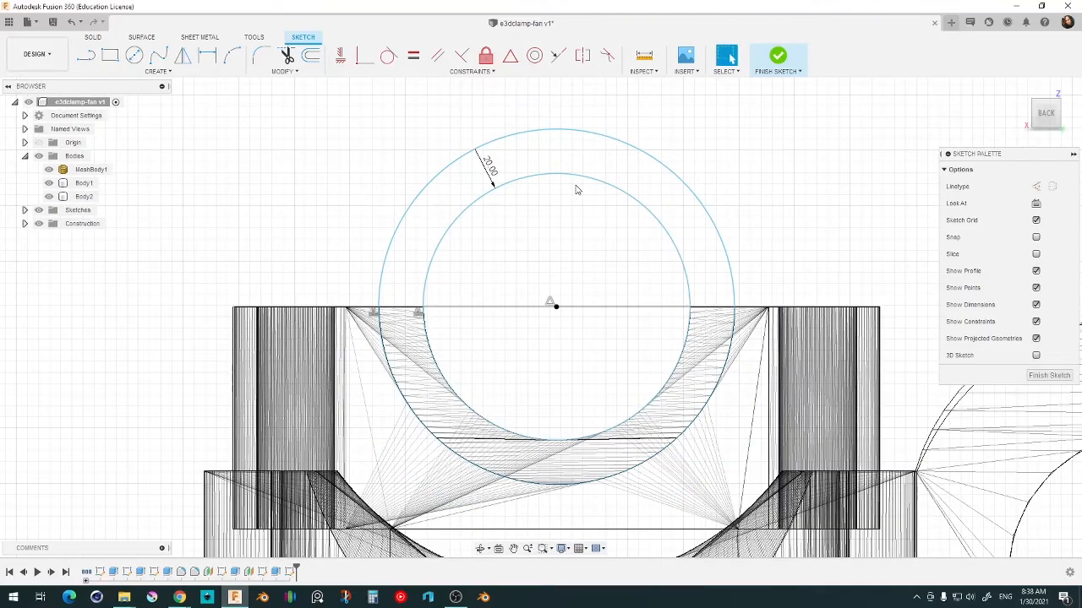
- Extrude the lower half-ring profile between the two circles -60 mm into the rear body as a cut
scroll(573, 185, down, 5)
mouse_move(573, 186)
shift+middle_down()
mouse_move(642, 161)
mouse_move(617, 203)
shift+middle_up()
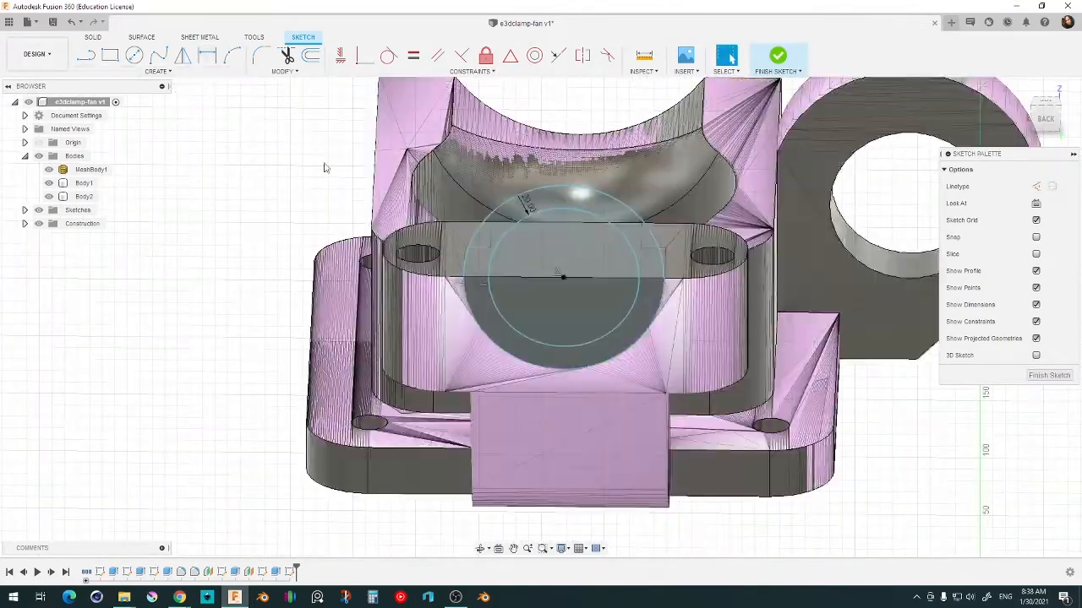
click(478, 341)
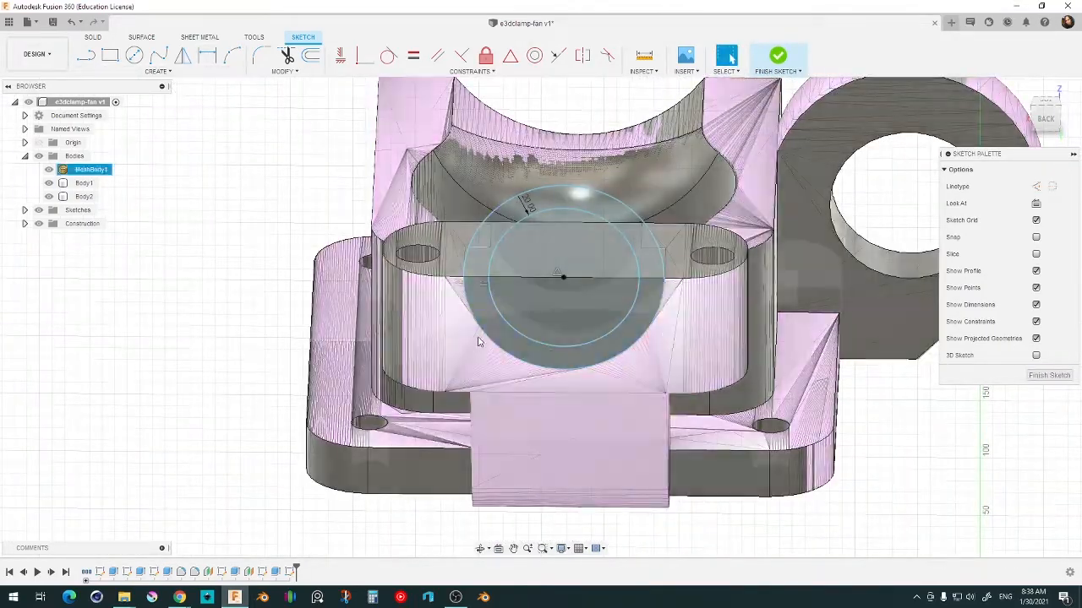
mouse_move(533, 316)
shift+middle_down()
mouse_move(478, 297)
mouse_move(478, 320)
shift+middle_up()
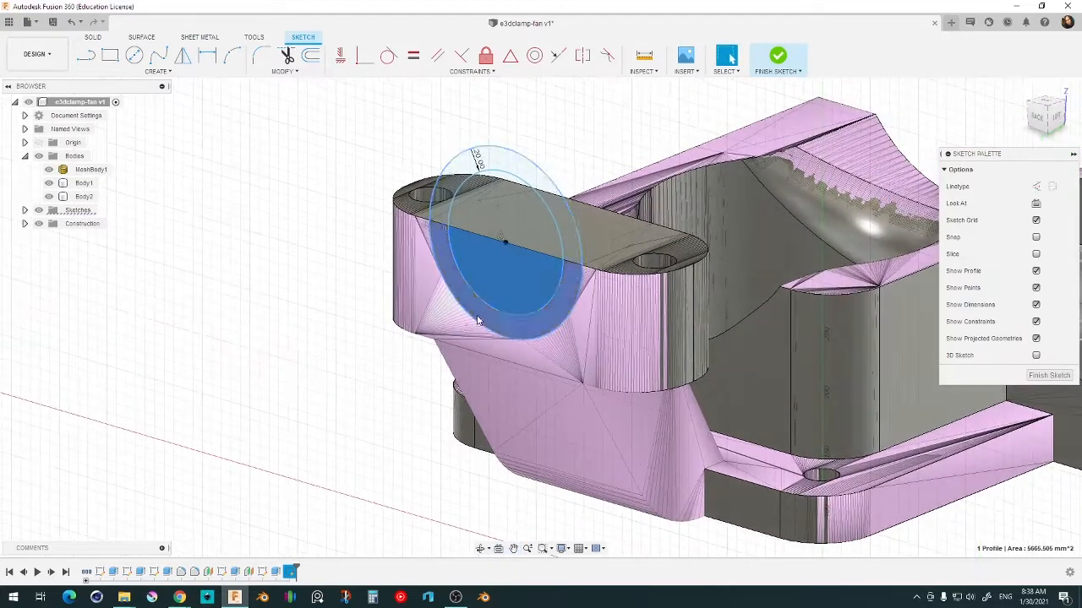
click(498, 279)
text(e)
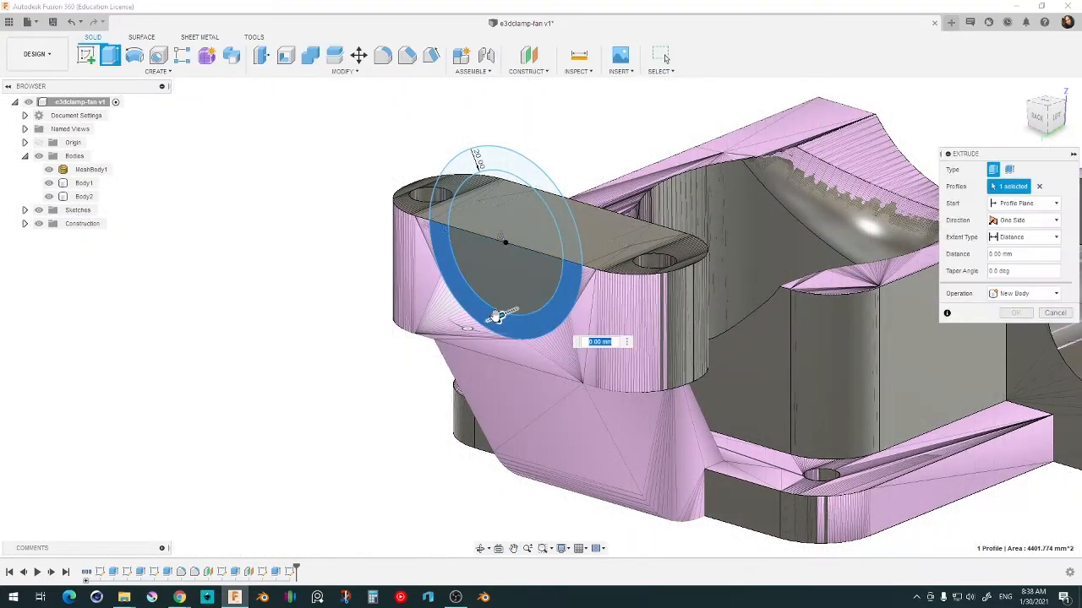
text(-80)
shift+middle_drag(521, 165, 532, 190)
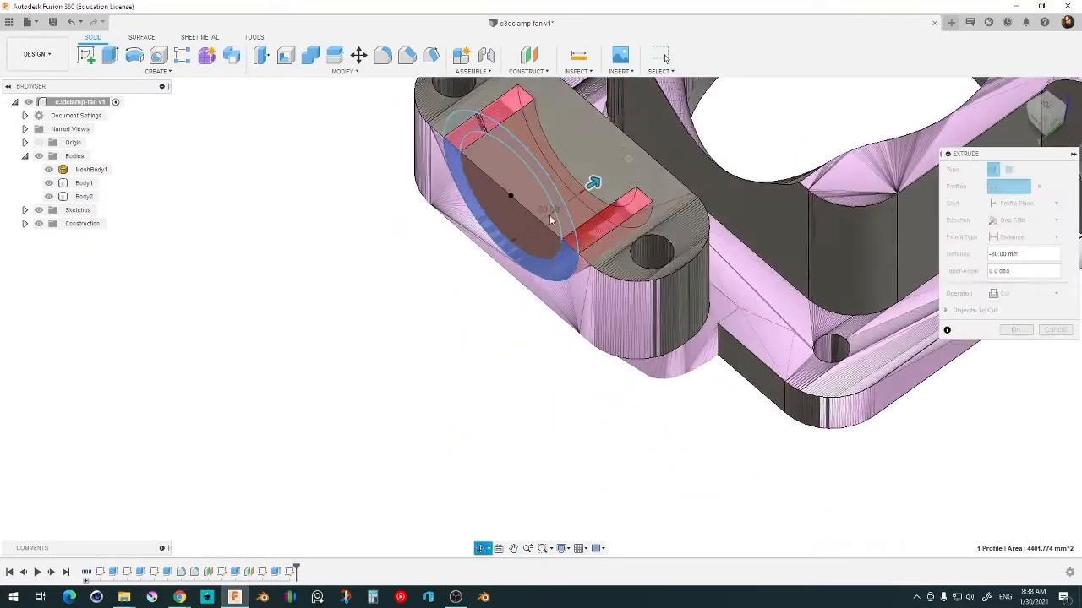
scroll(535, 194, up, 3)
drag(541, 176, 502, 193)
scroll(637, 257, up, 2)
shift+middle_drag(637, 262, 613, 375)
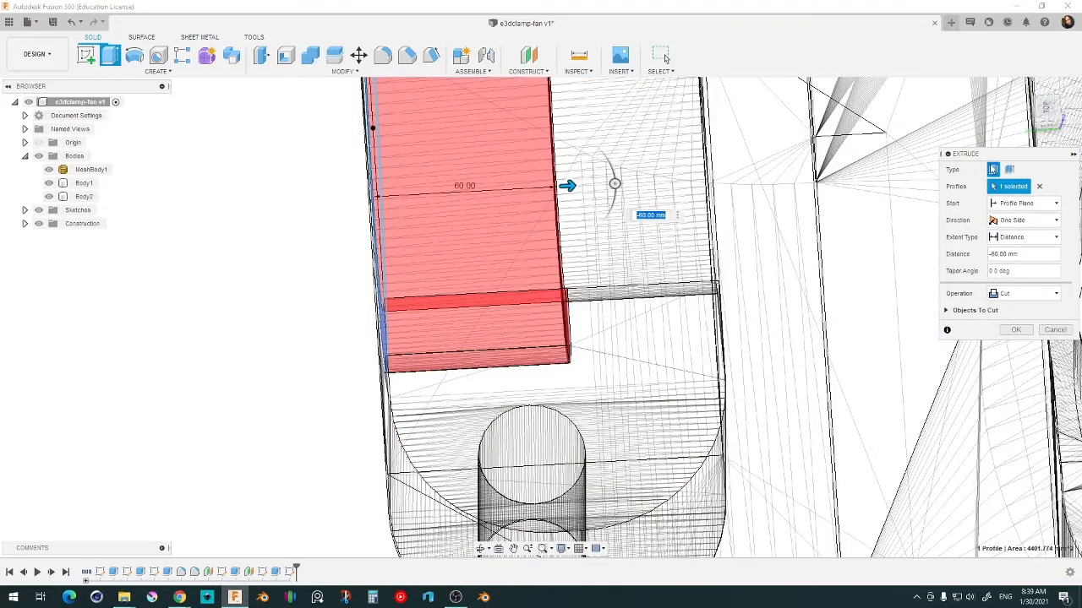
- Refine the half-ring cut's distance to -59.50 mm to match the mesh's step, and return to the shaded display
click(1046, 109)
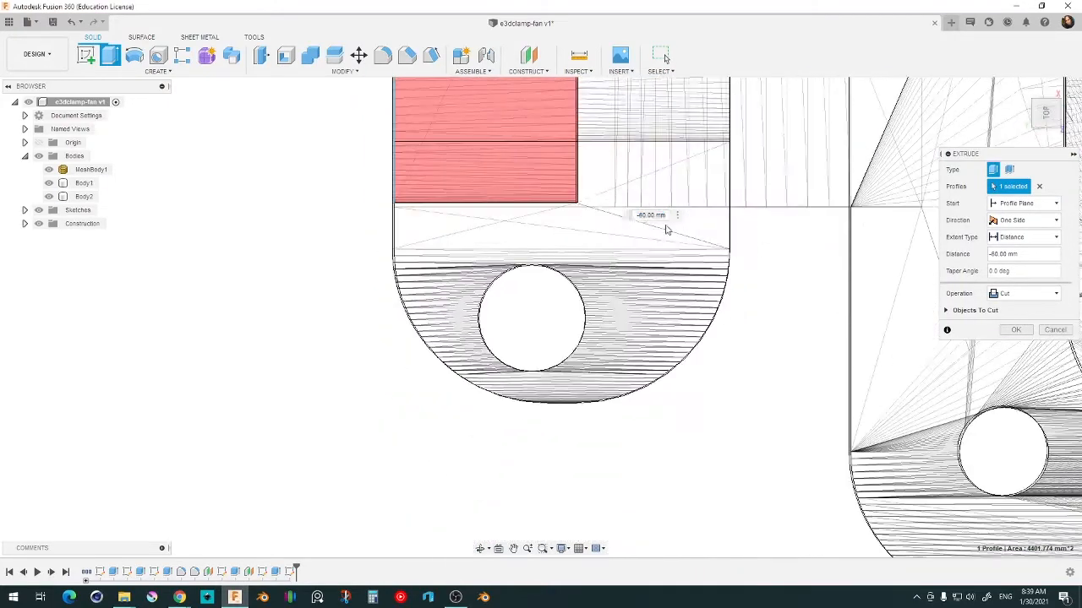
middle_drag(555, 126, 514, 292)
scroll(553, 177, up, 2)
middle_drag(553, 177, 545, 212)
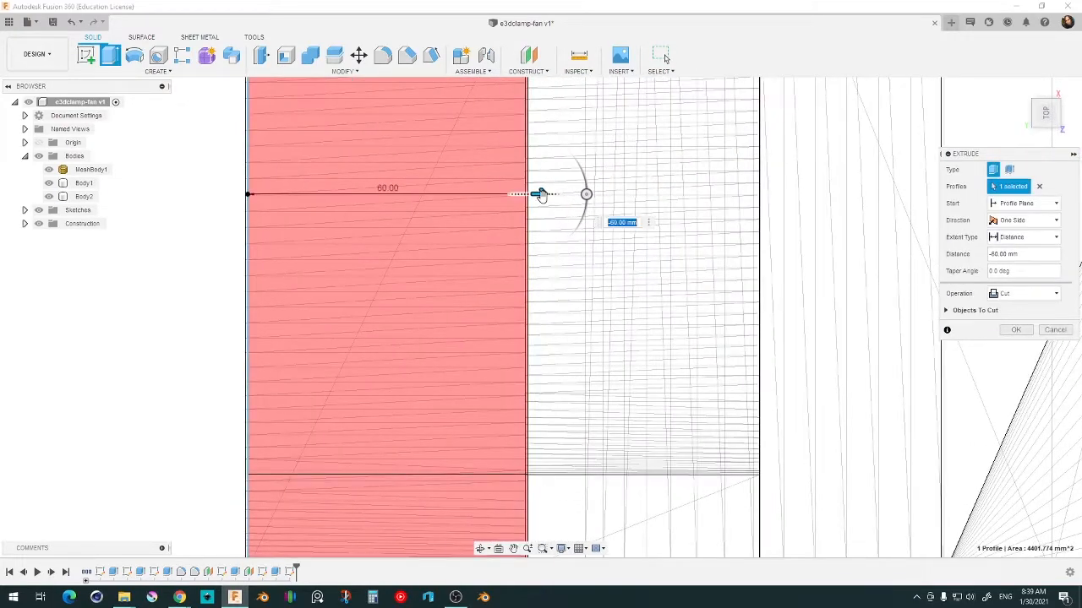
mouse_move(541, 195)
mouse_down()
mouse_move(520, 195)
mouse_move(540, 196)
mouse_up()
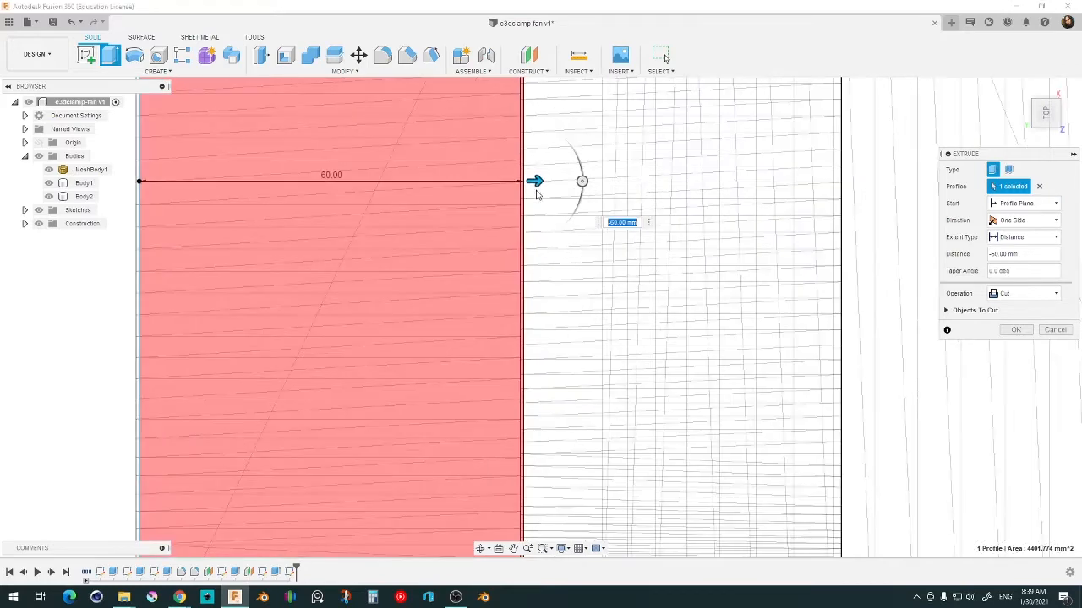
scroll(533, 194, up, 2)
drag(518, 176, 490, 170)
scroll(522, 180, up, 4)
scroll(456, 267, down, 3)
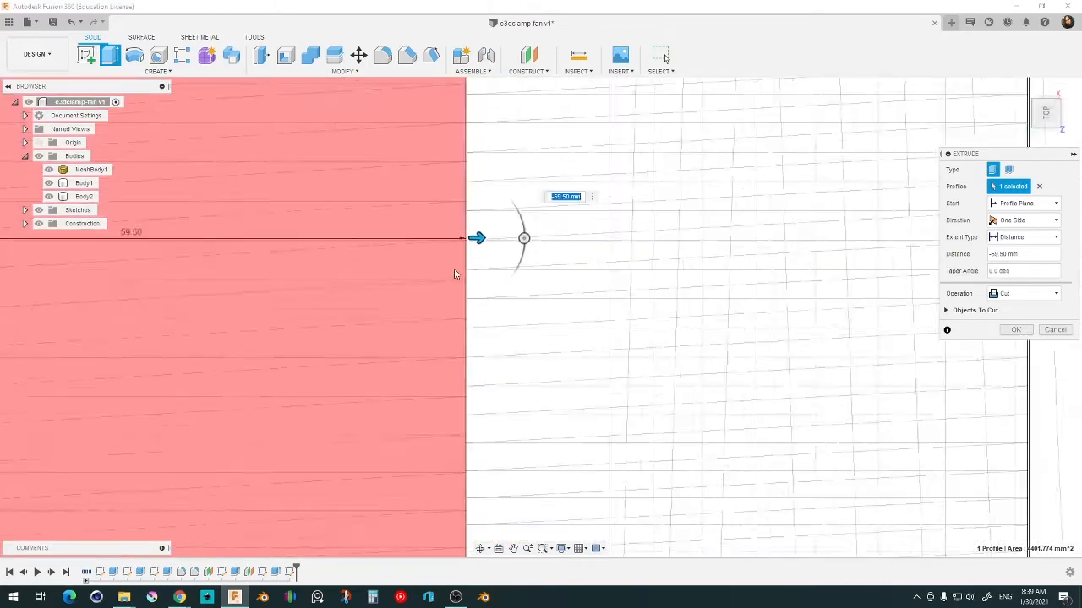
click(1016, 330)
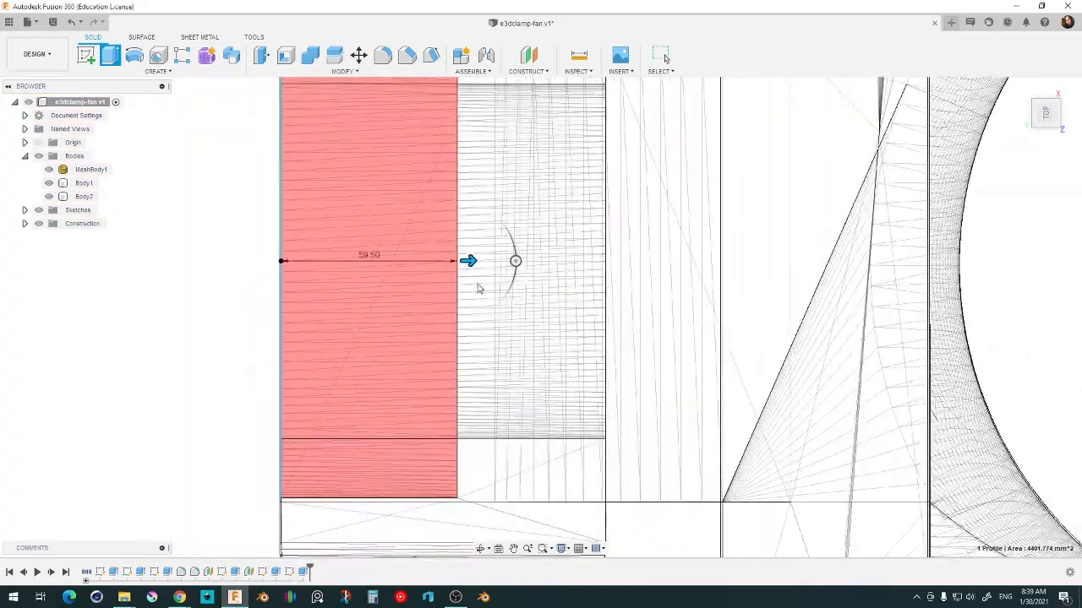
scroll(457, 309, down, 3)
shift+middle_drag(458, 317, 573, 240)
middle_drag(504, 278, 539, 218)
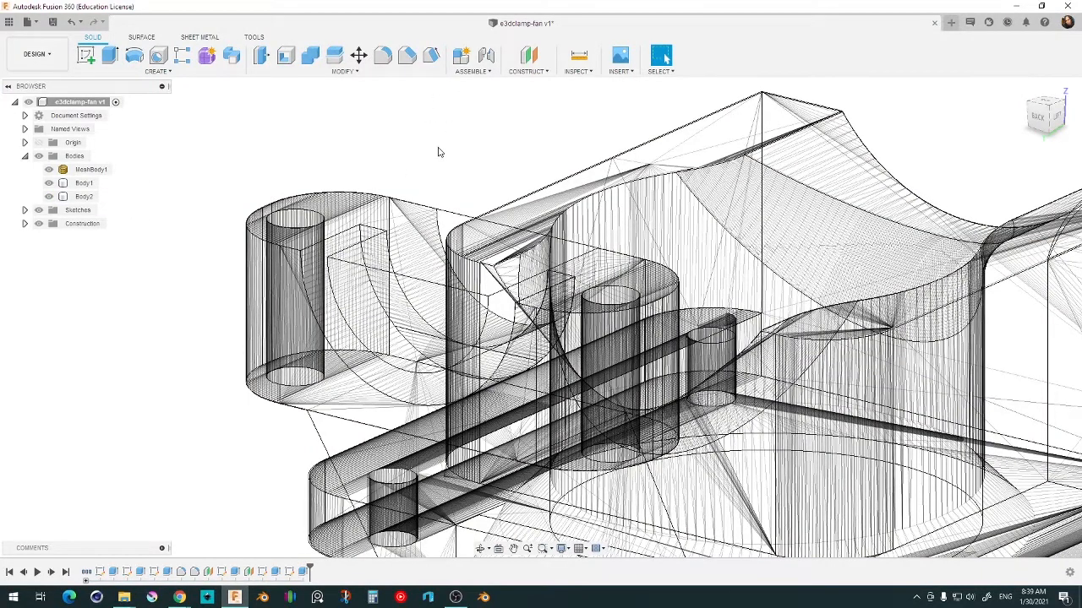
key(ctrl+6)
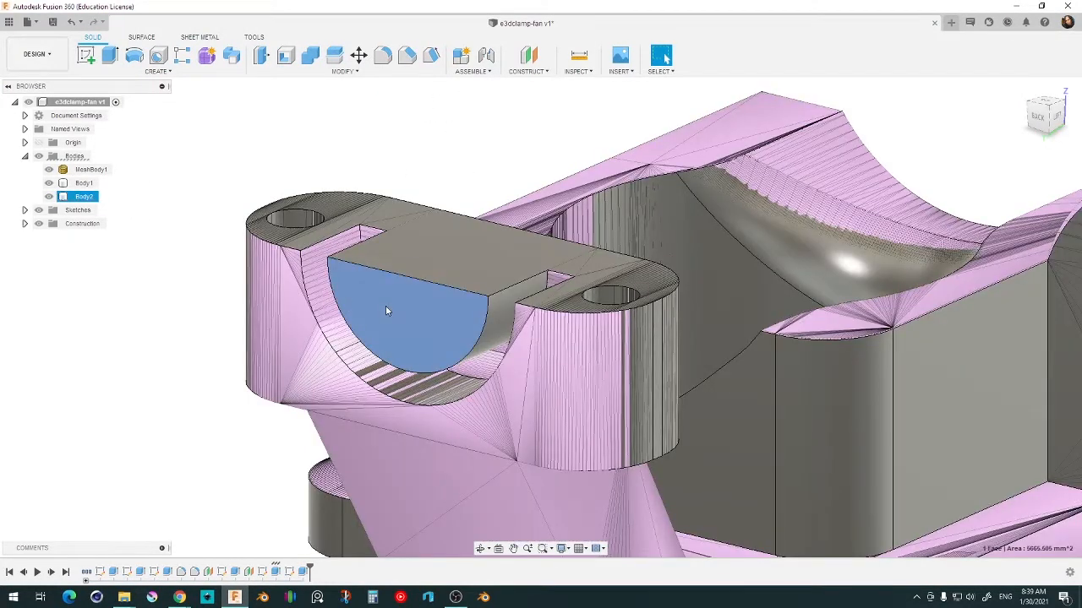
key(q)
drag(354, 309, 458, 279)
key(Return)
- Extrude the remaining half-disc face -130 mm as a cut through the rear body
click(412, 333)
key(e)
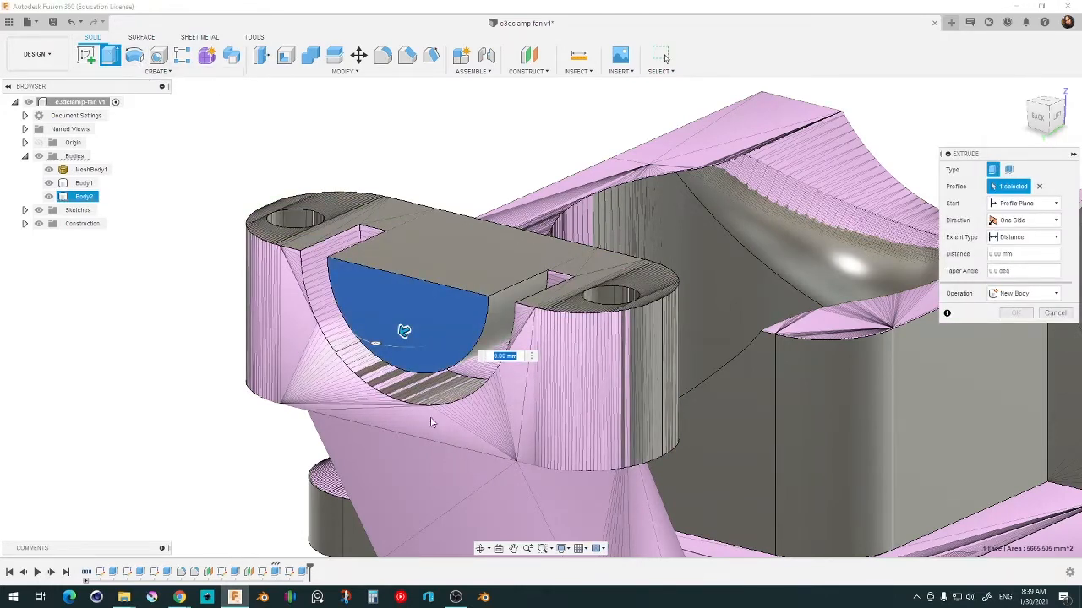
drag(404, 331, 530, 265)
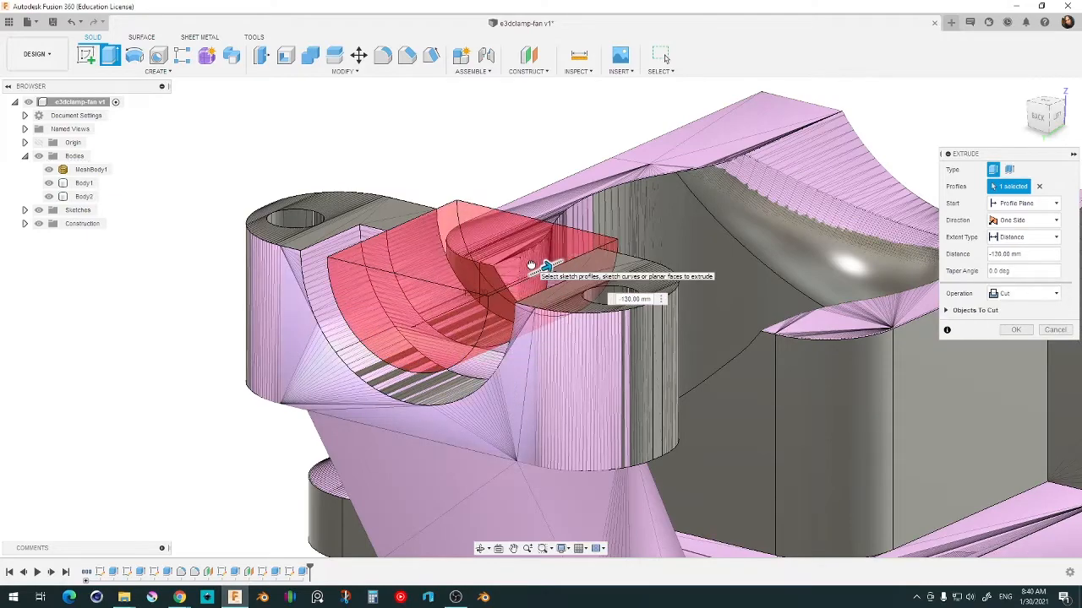
click(1014, 330)
- Hide the mesh body to examine the two solid bodies from below, and show it again
shift+middle_drag(650, 397, 587, 321)
click(355, 329)
click(49, 169)
click(84, 182)
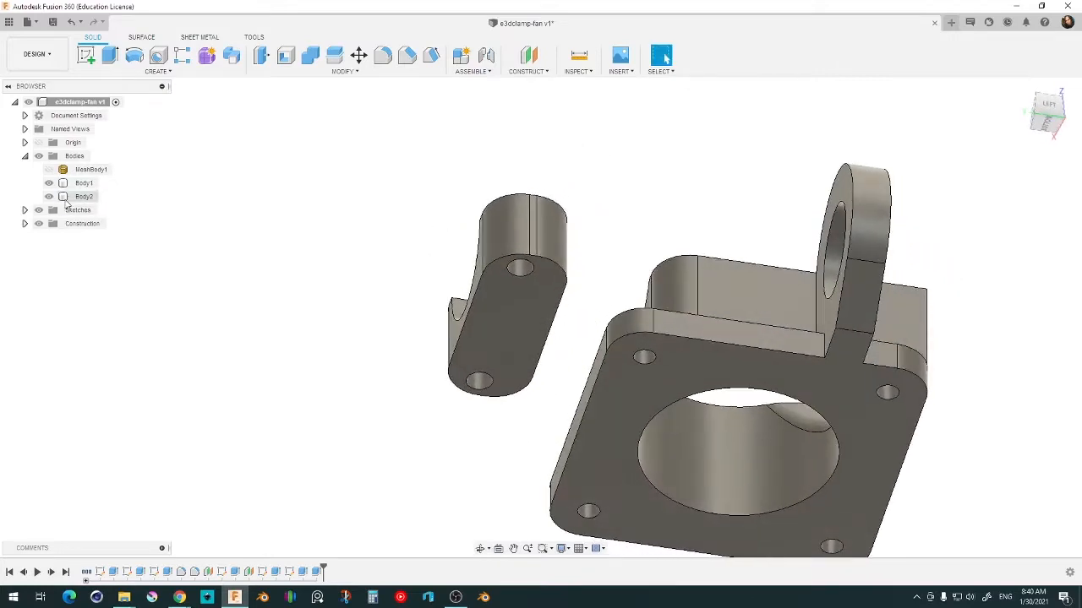
click(49, 169)
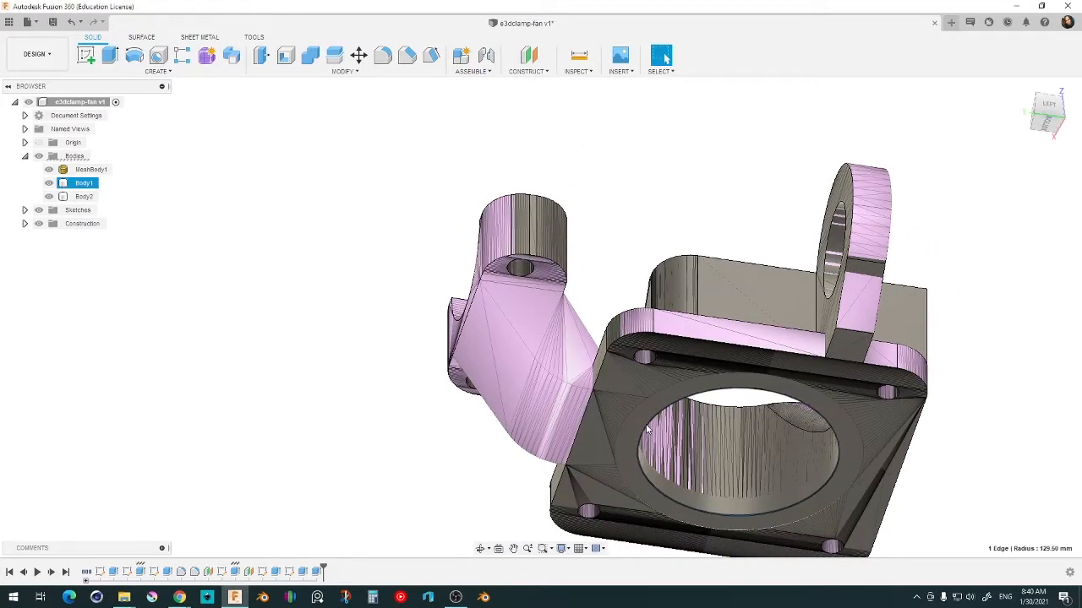
- Fillet the bottom edge of the base's large round opening until it matches the mesh
key(f)
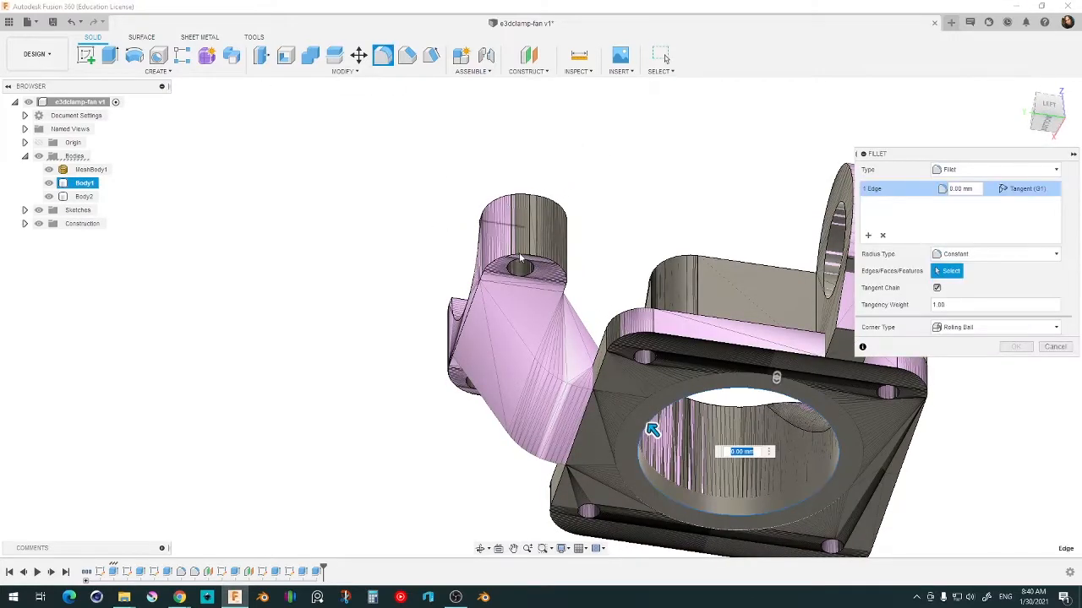
drag(647, 428, 644, 421)
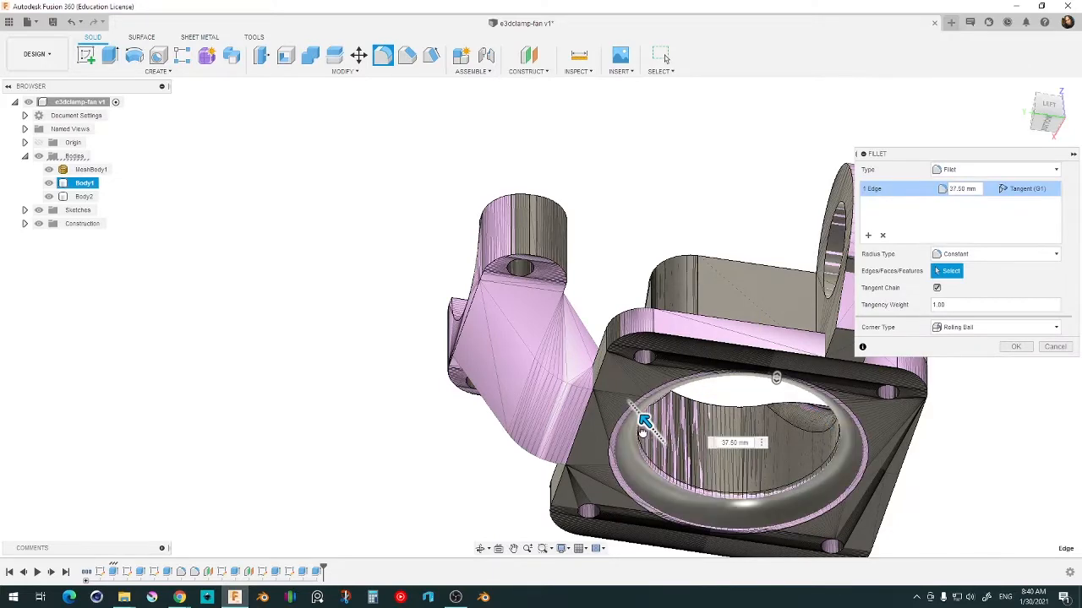
scroll(634, 389, up, 5)
drag(625, 341, 628, 348)
click(1015, 347)
scroll(836, 410, down, 5)
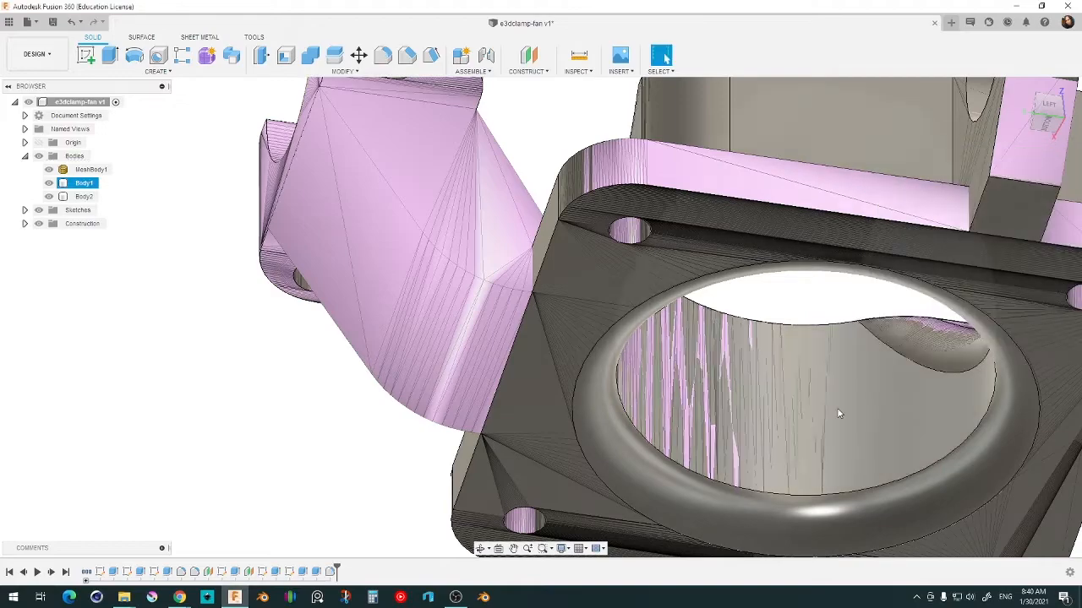
- Create a plane offset about -81 mm from the main body's side face, near the rear arm's side edge
shift+middle_drag(786, 387, 645, 375)
scroll(708, 407, down, 1)
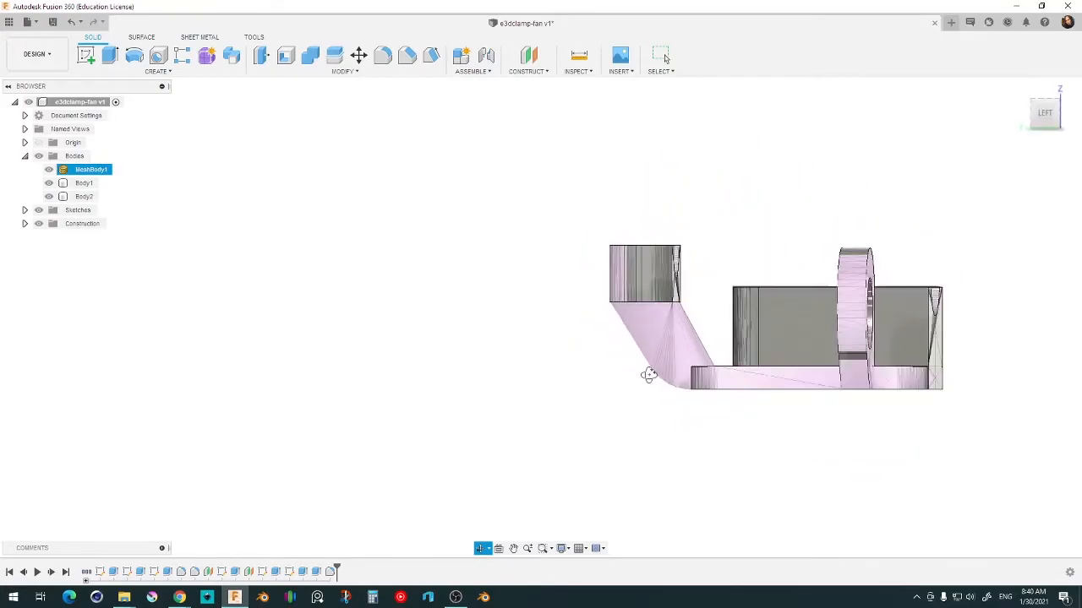
click(784, 327)
shift+middle_drag(785, 327, 810, 349)
click(529, 55)
scroll(753, 292, up, 2)
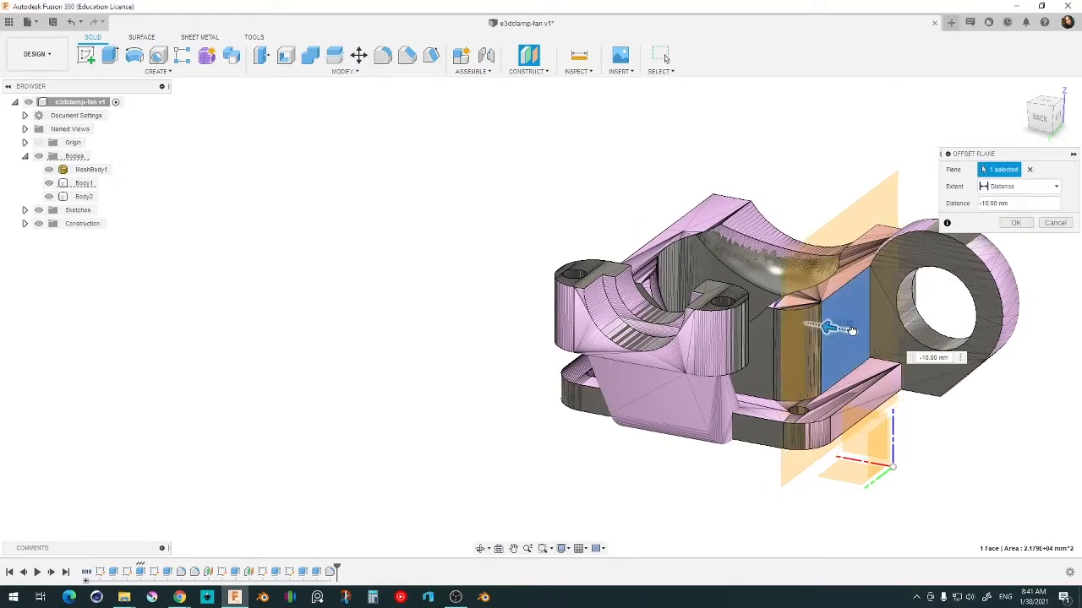
click(1032, 122)
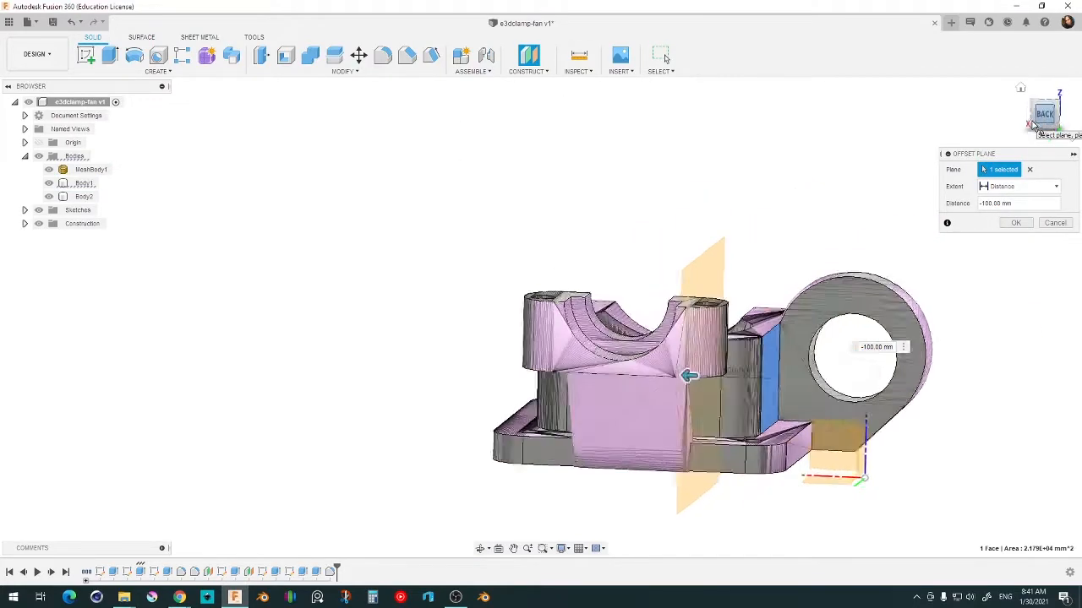
scroll(554, 365, up, 6)
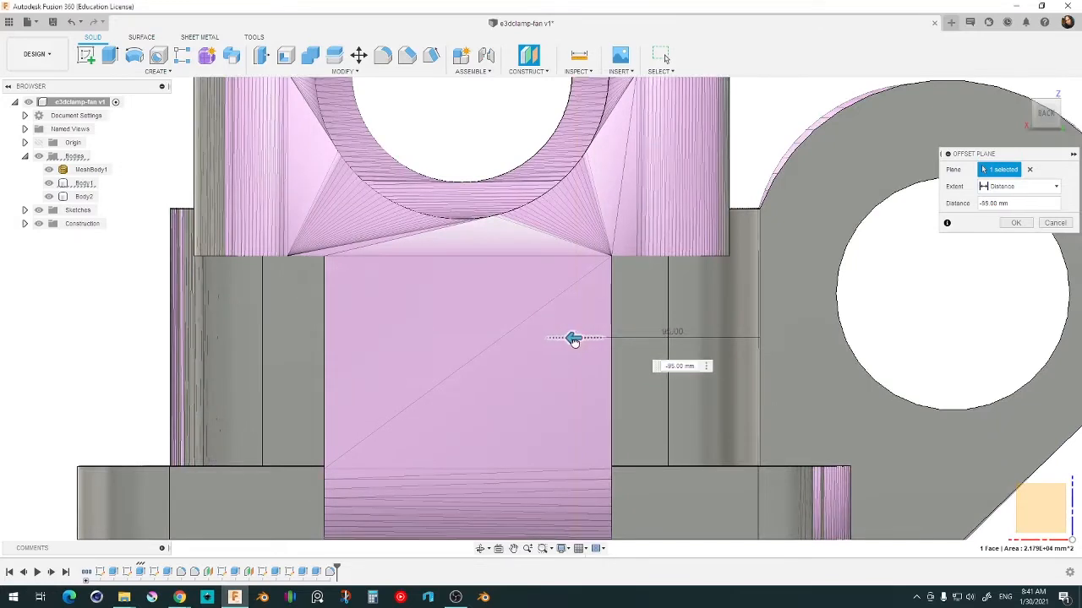
scroll(600, 342, up, 5)
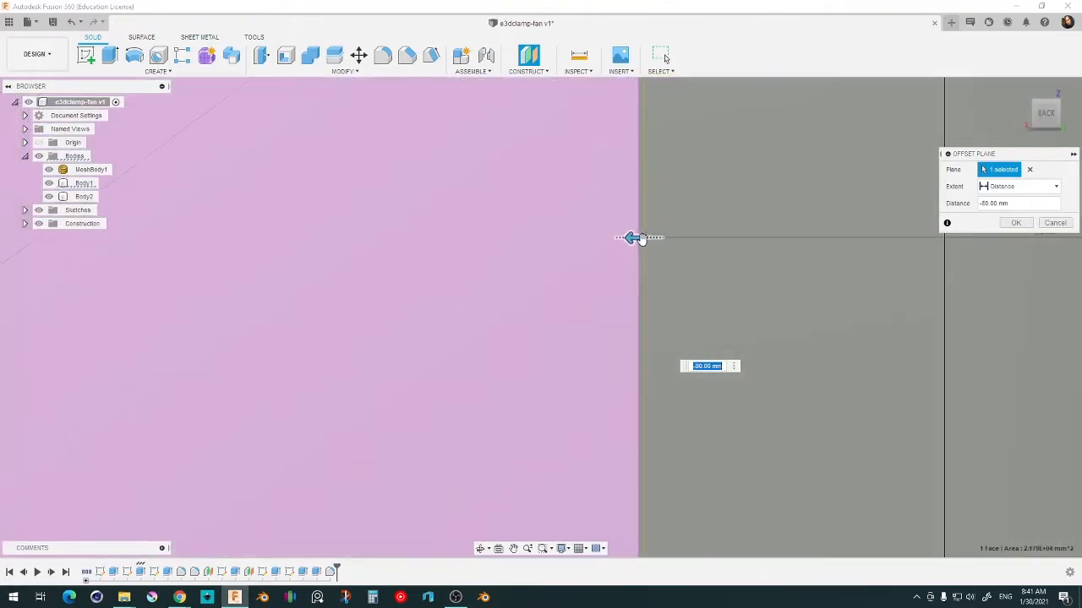
scroll(657, 306, up, 2)
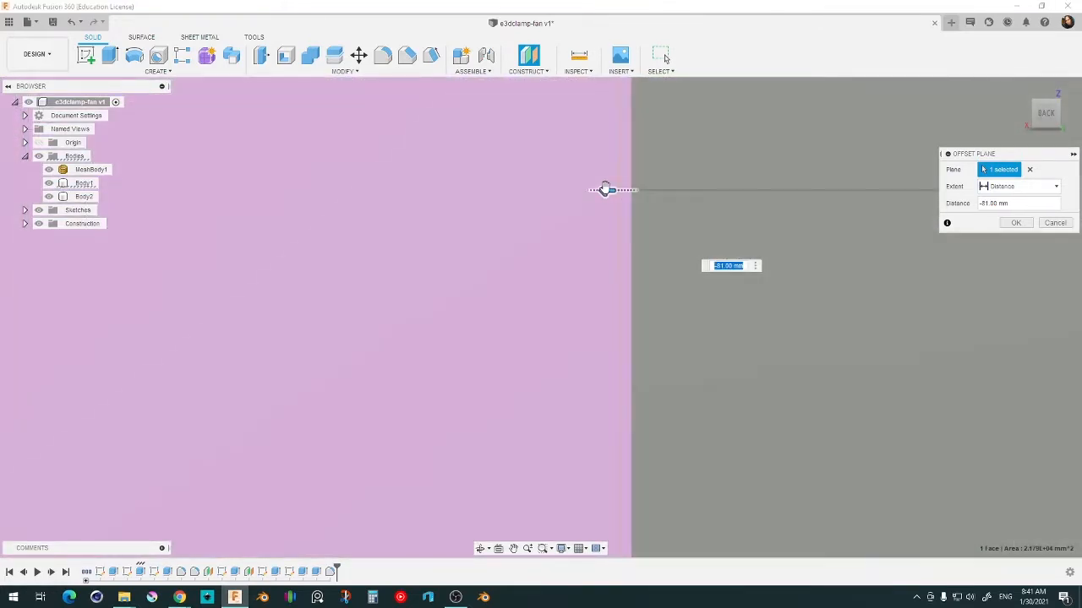
scroll(613, 279, down, 6)
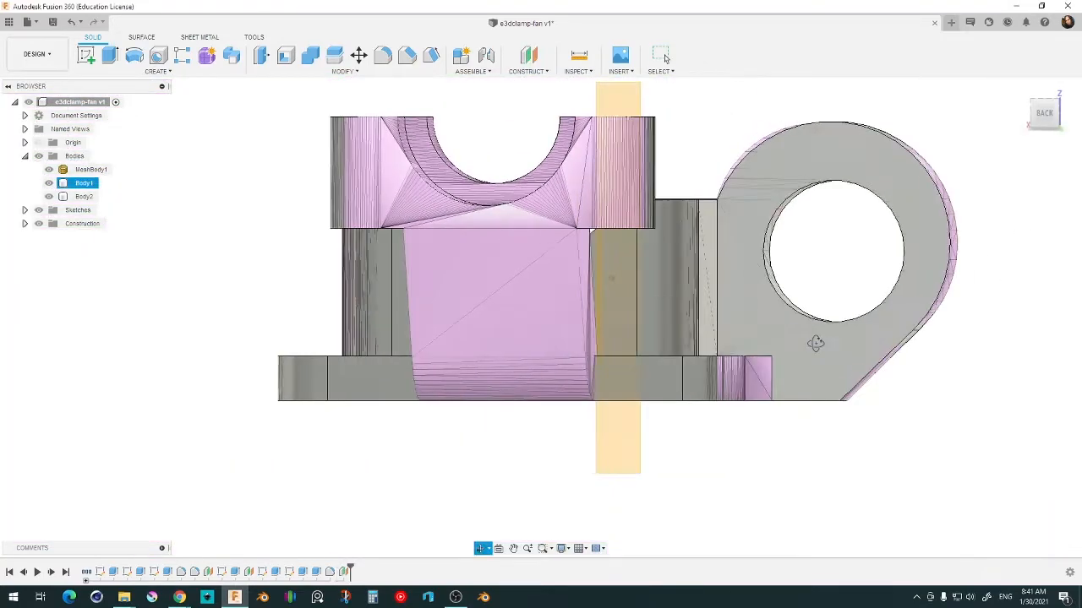
- Start a sketch on the new offset plane and project the head's lower corners and the base's near-end corner and top edge
shift+middle_drag(815, 344, 737, 355)
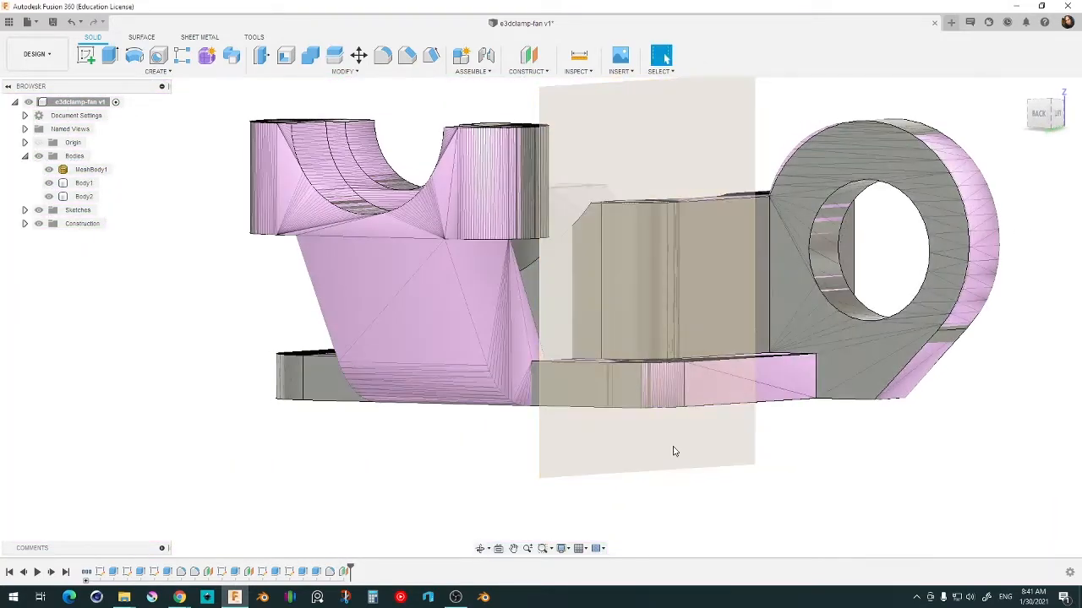
click(674, 451)
click(85, 57)
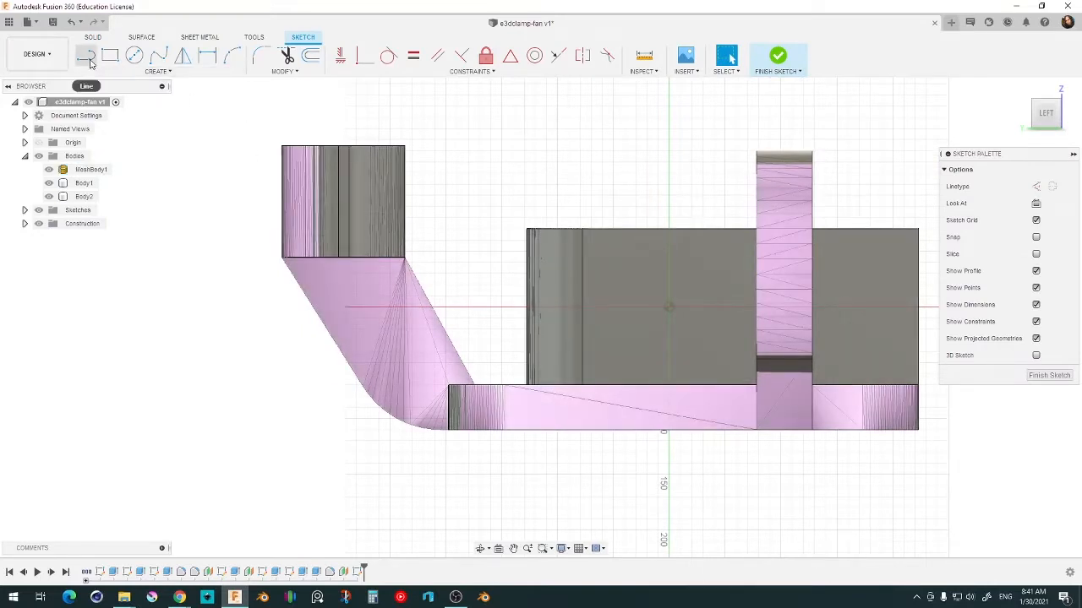
key(l)
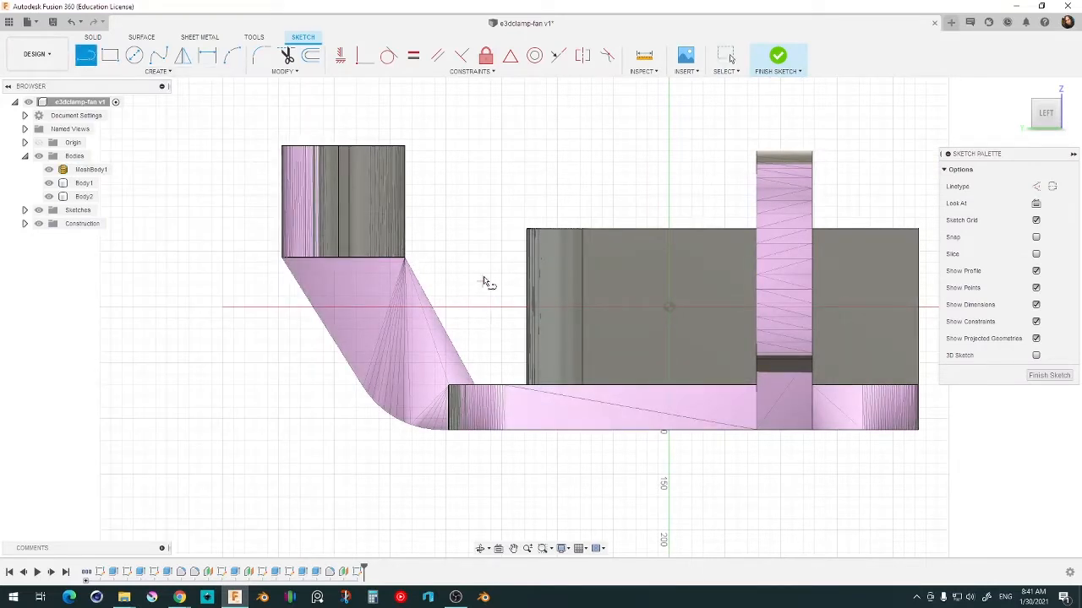
key(p)
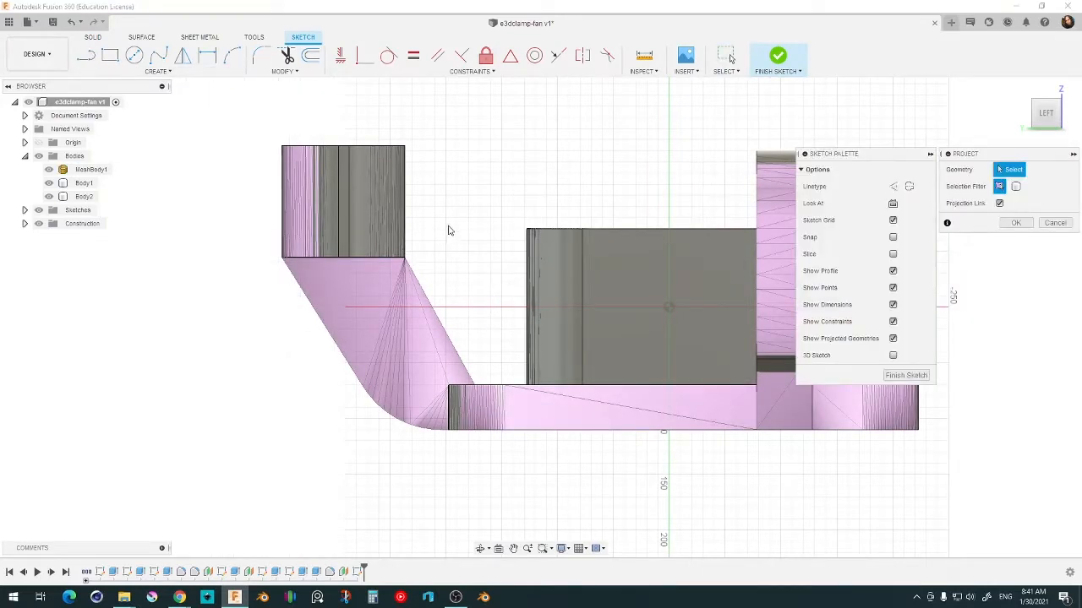
click(140, 75)
click(194, 75)
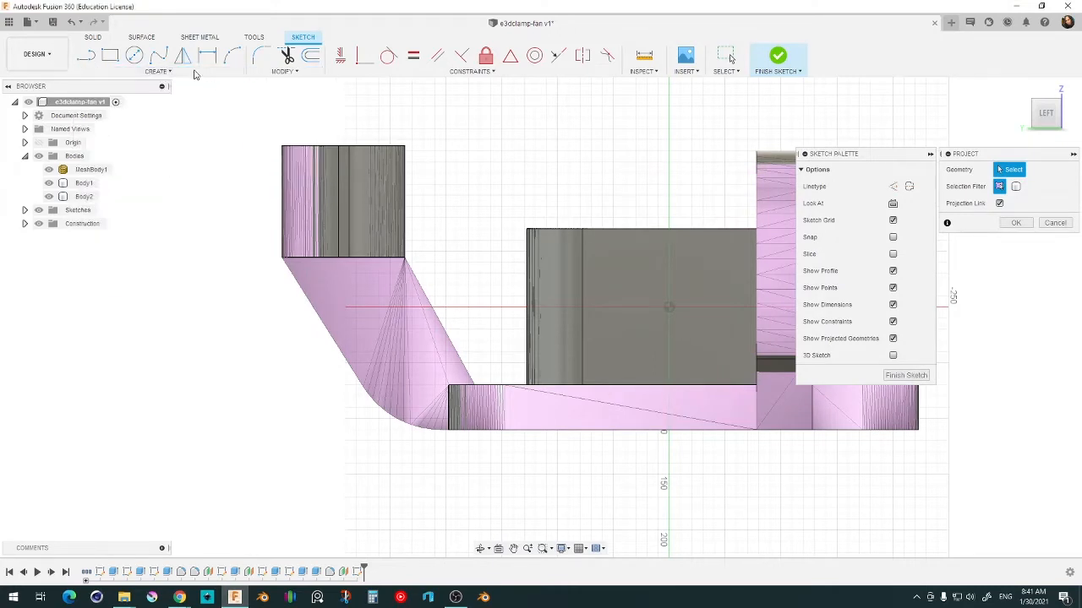
click(195, 74)
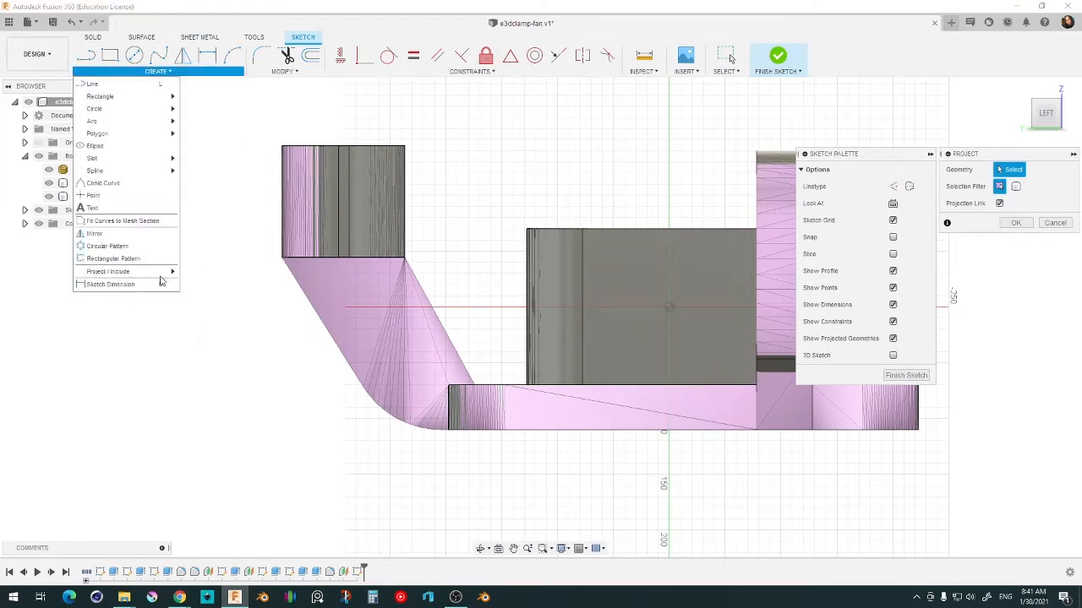
mouse_move(159, 271)
click(199, 273)
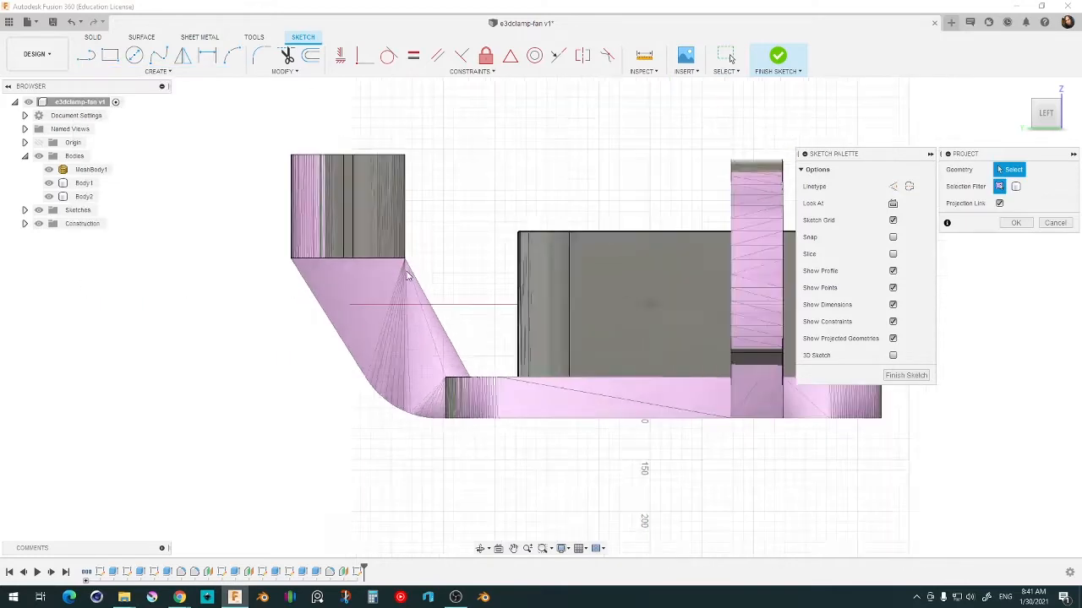
scroll(408, 266, up, 3)
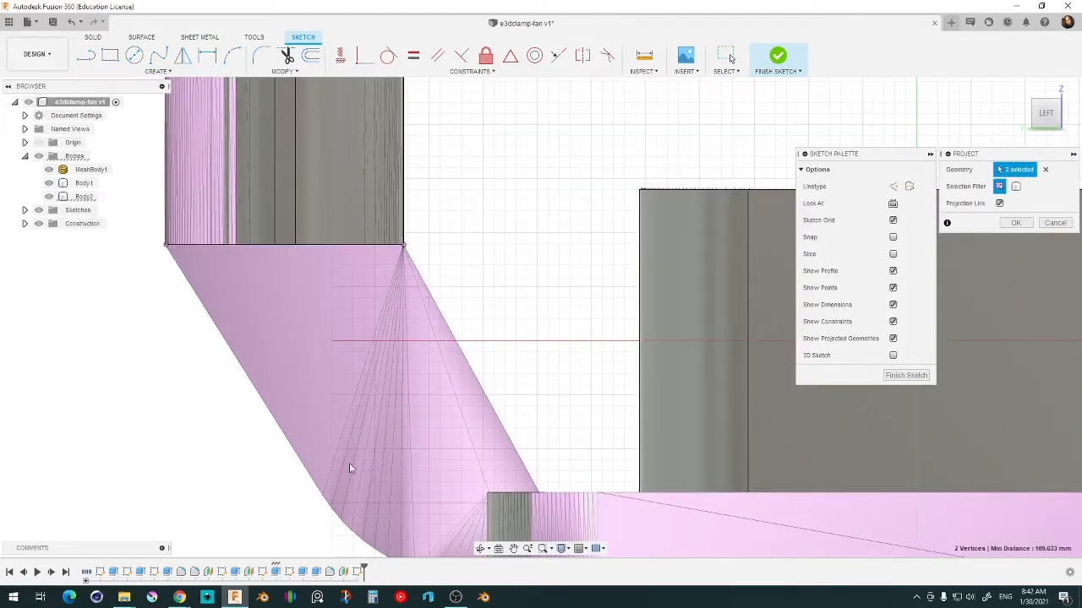
middle_drag(408, 456, 394, 370)
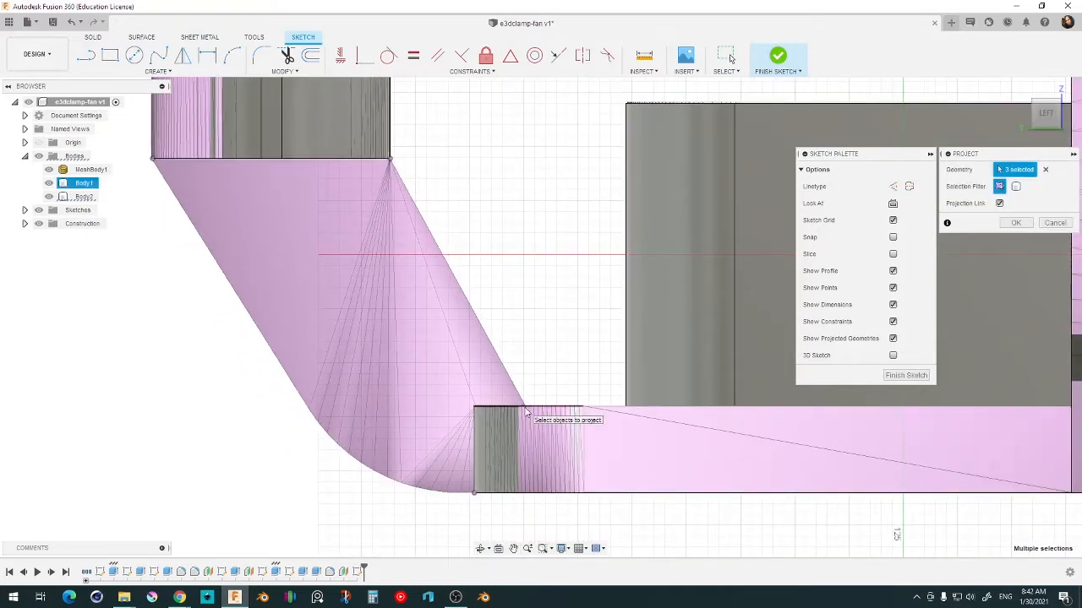
click(1015, 222)
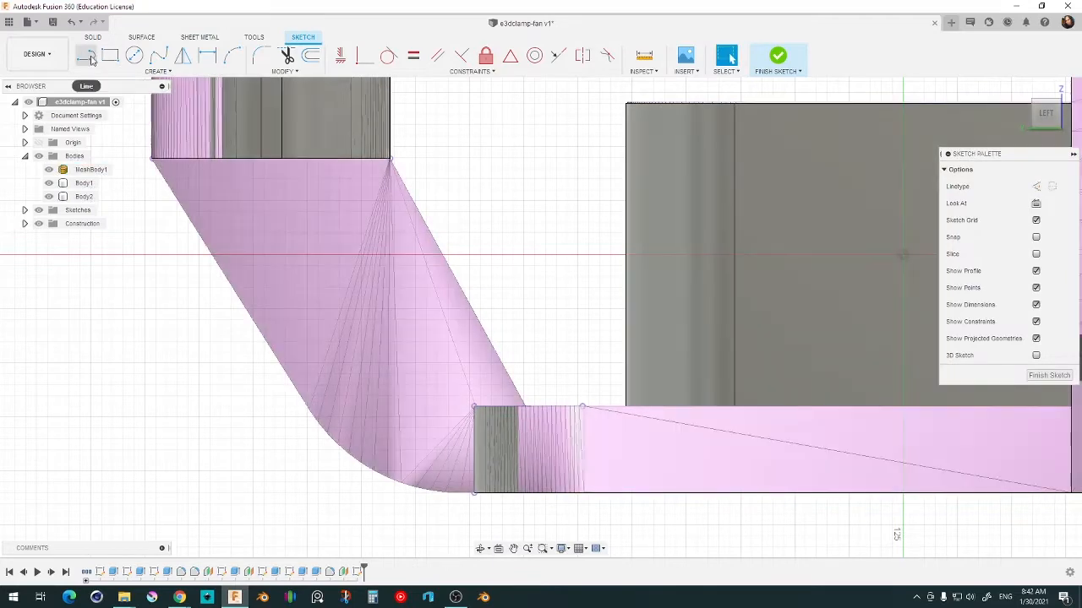
- Draw a slanted line about 130 mm long from the head's inner lower corner to the base's top edge, following the mesh
click(392, 160)
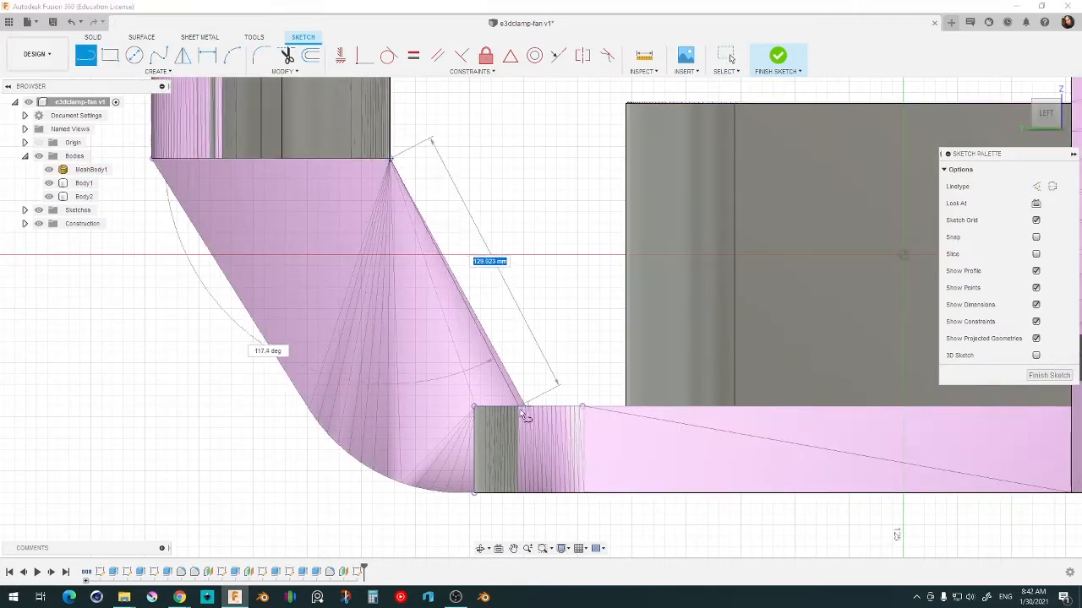
scroll(524, 407, up, 2)
scroll(524, 411, up, 2)
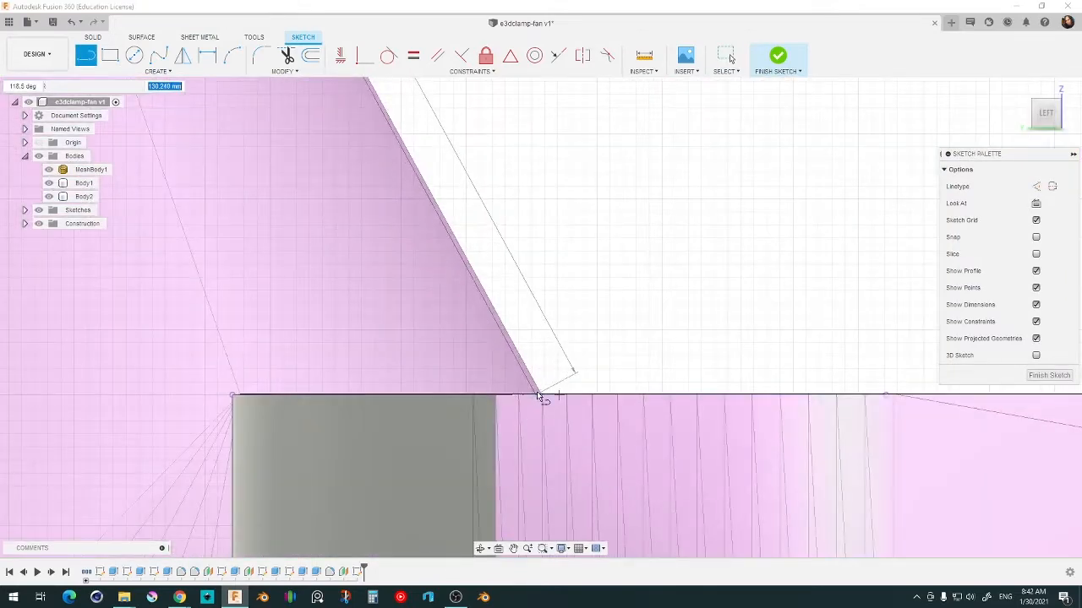
click(542, 395)
scroll(346, 439, down, 5)
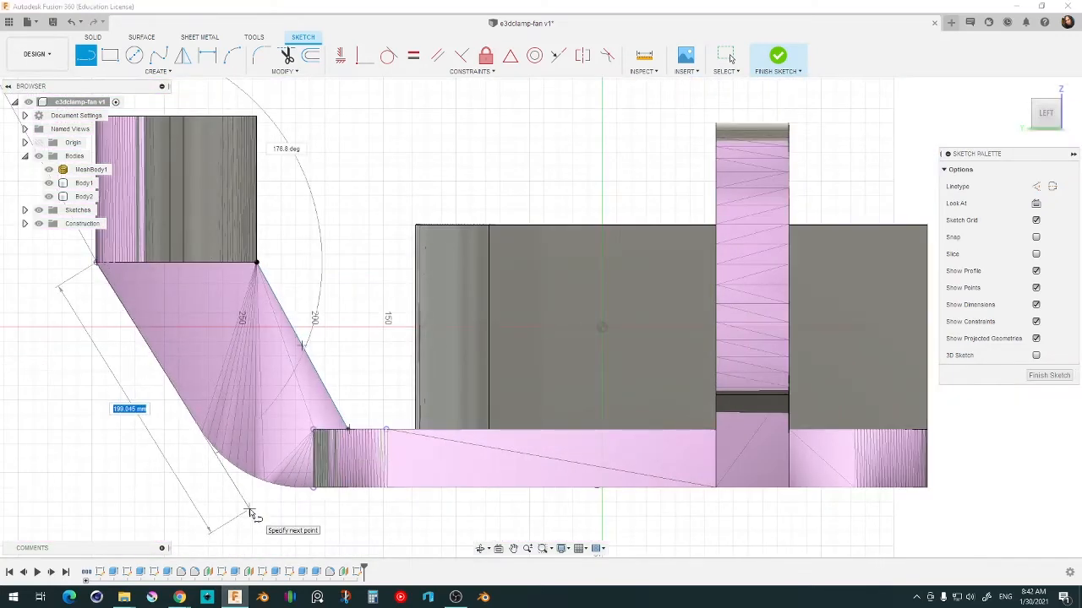
- Draw the arm's outer slanted line, about 137 mm long, from the head's outer lower corner to where the mesh starts curving
scroll(202, 438, up, 3)
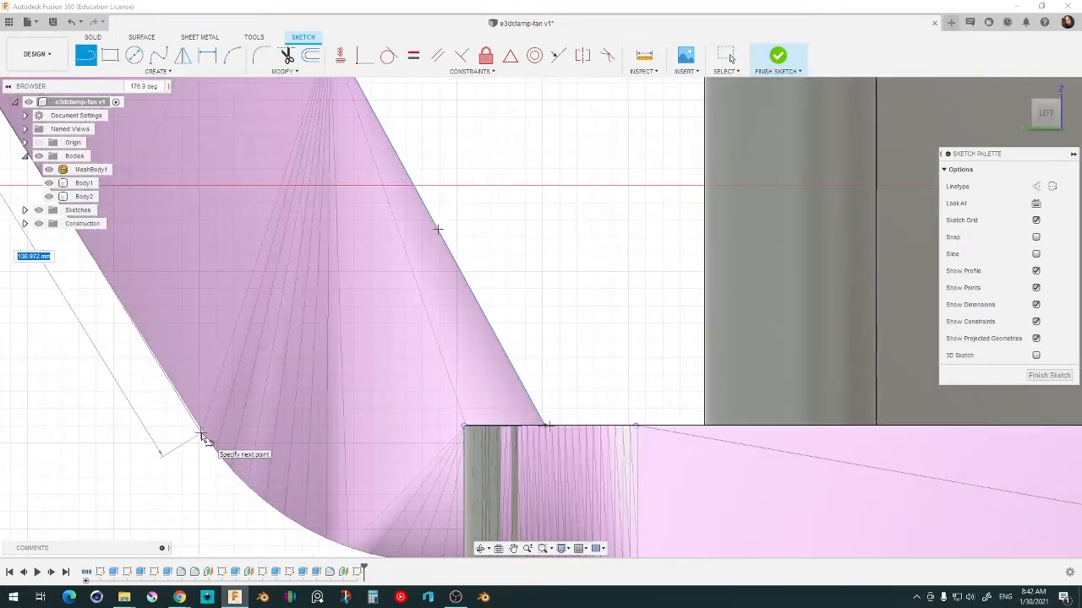
scroll(202, 438, up, 3)
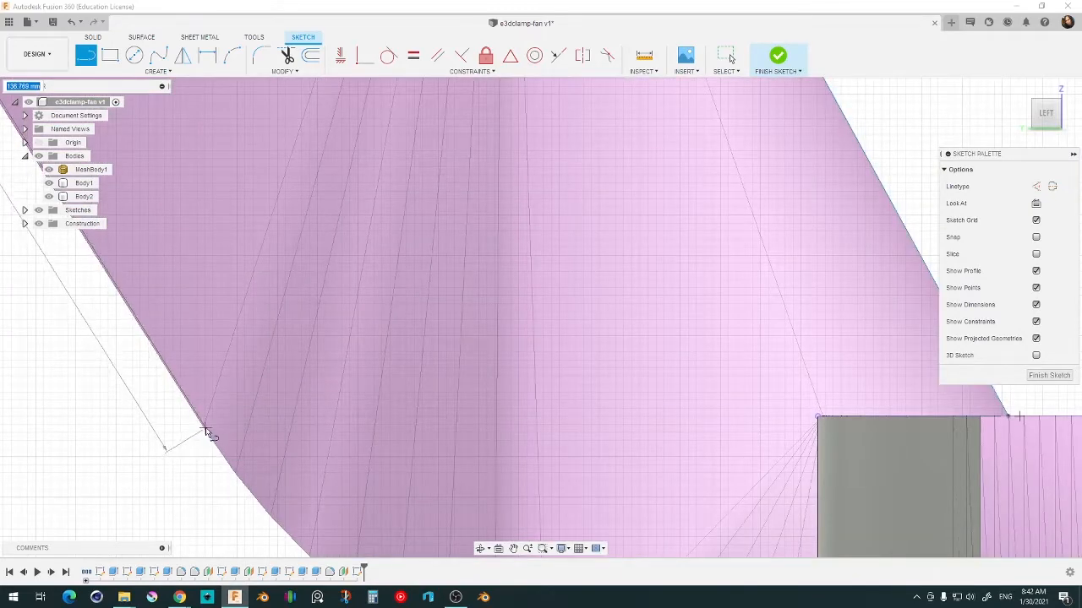
click(202, 431)
scroll(203, 449, down, 5)
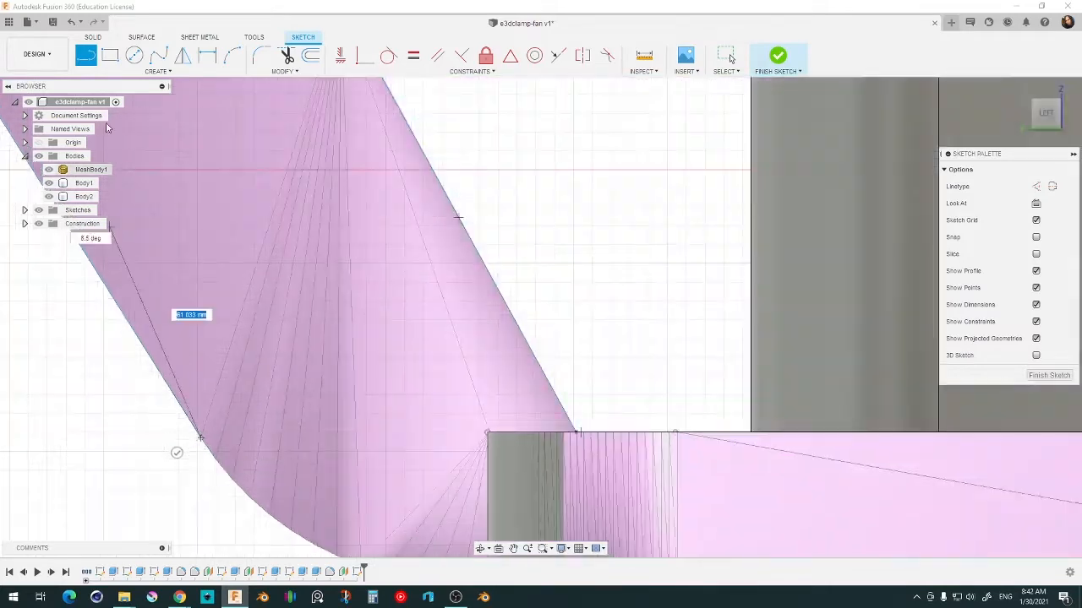
- Draw a three-point arc along the mesh curve from the outer line's end to the base's lower corner
key(a)
scroll(236, 370, down, 2)
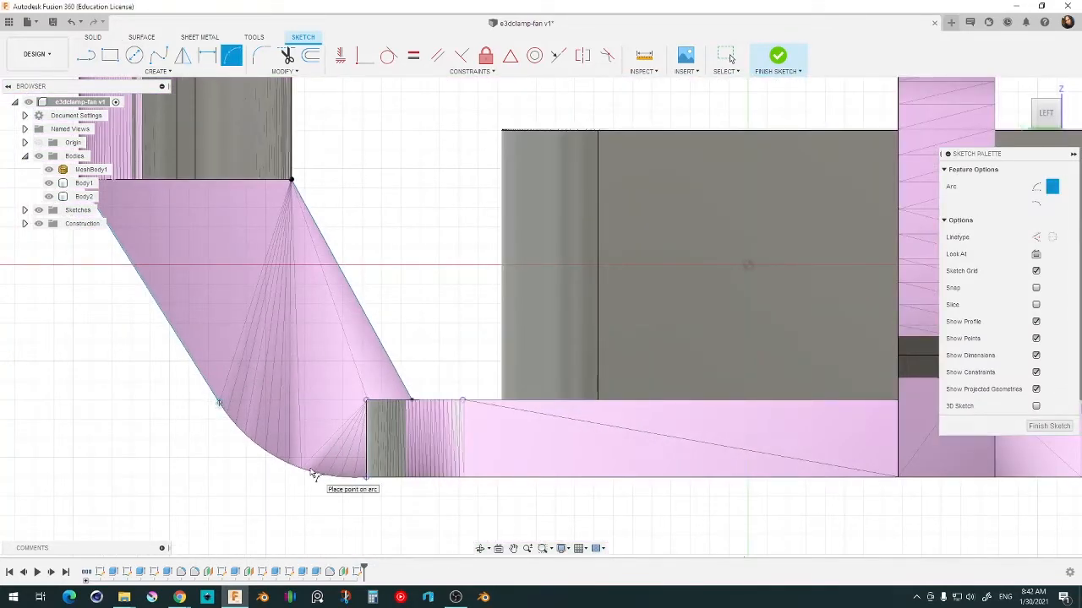
scroll(237, 505, down, 2)
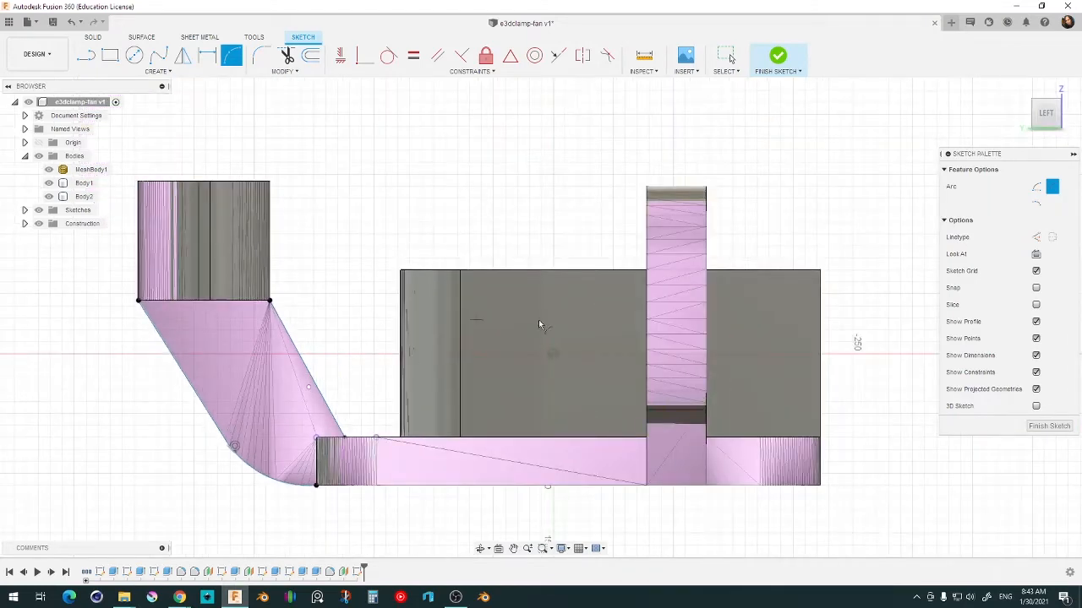
- Close the arm profile with lines along the head's lower edge and the base's vertical end edge
middle_drag(377, 205, 432, 200)
key(l)
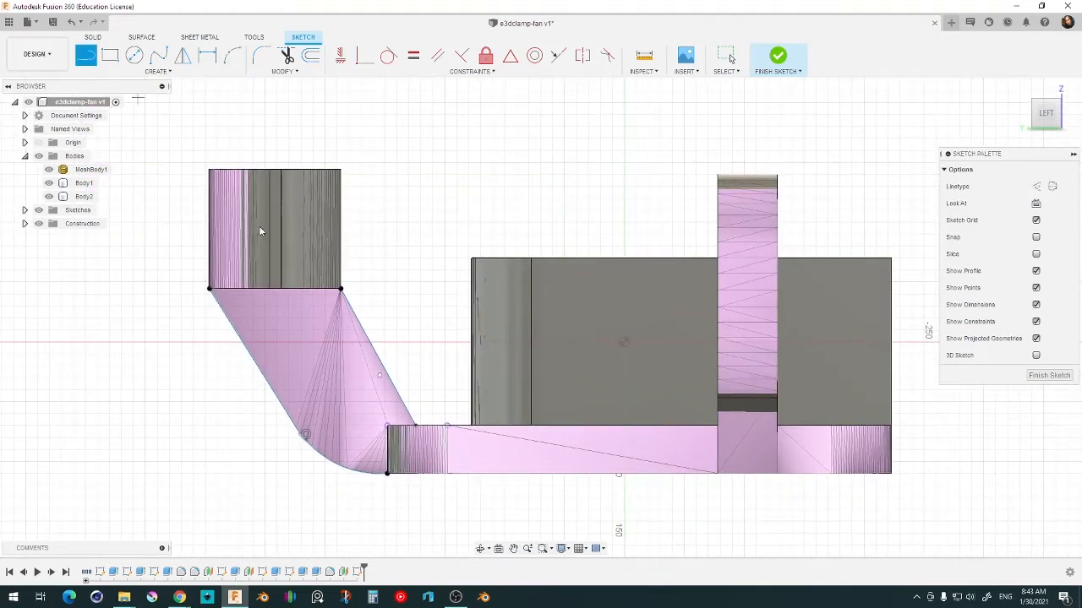
click(209, 289)
double_click(340, 289)
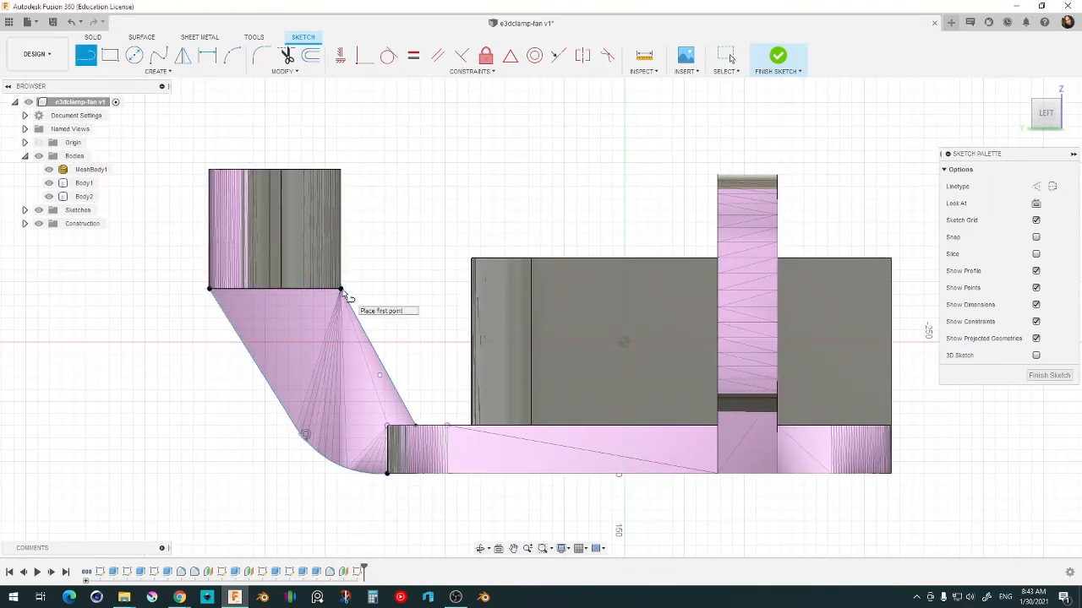
click(388, 474)
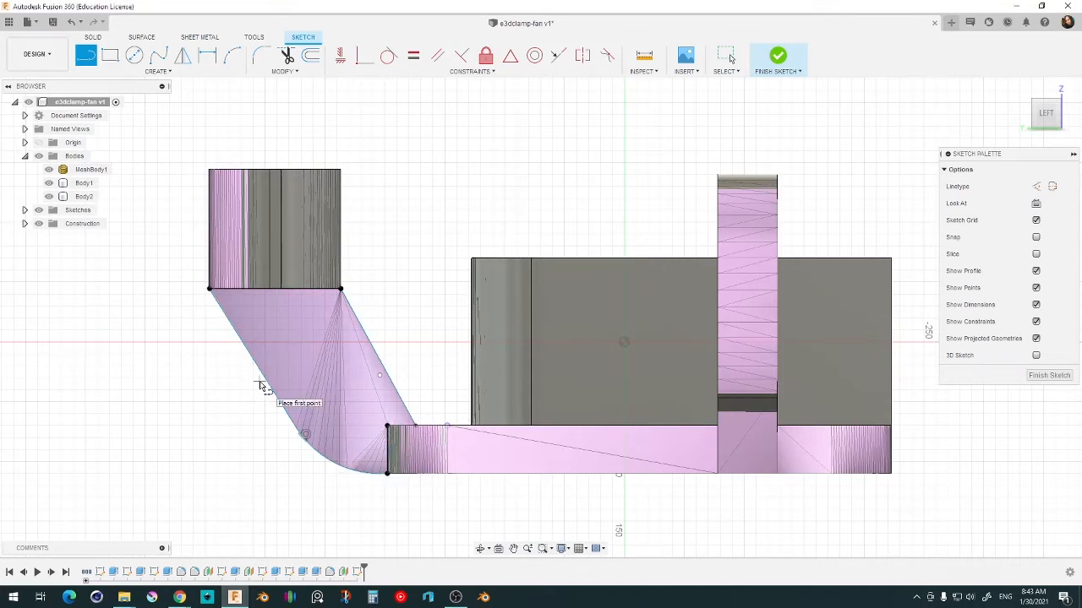
- Begin extruding the closed arm profile by -50 mm and show the mesh again to compare the width from behind
click(48, 169)
shift+middle_drag(377, 395, 307, 409)
click(311, 361)
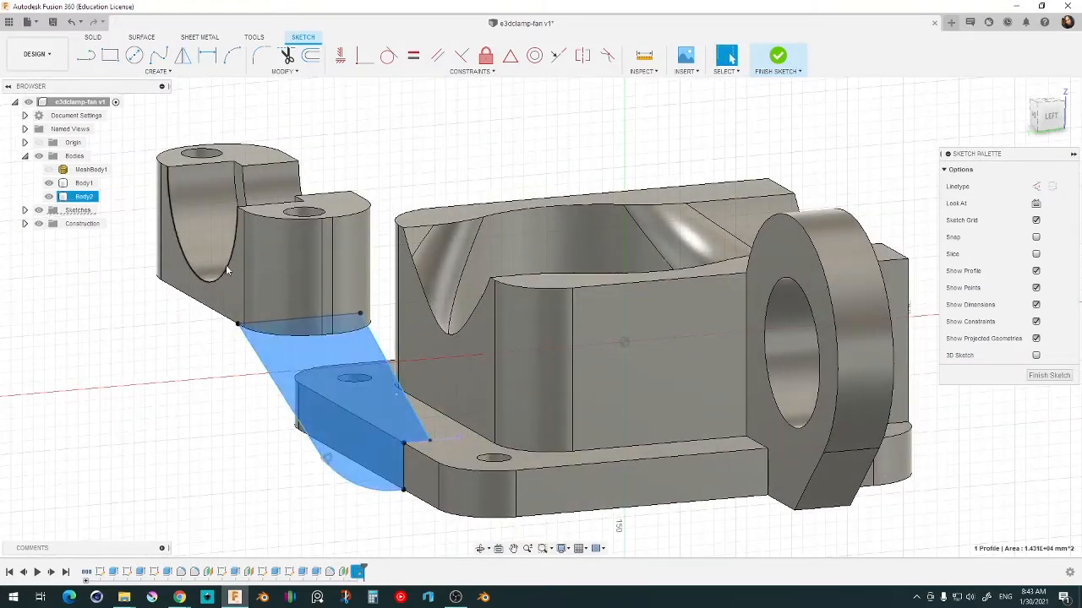
key(e)
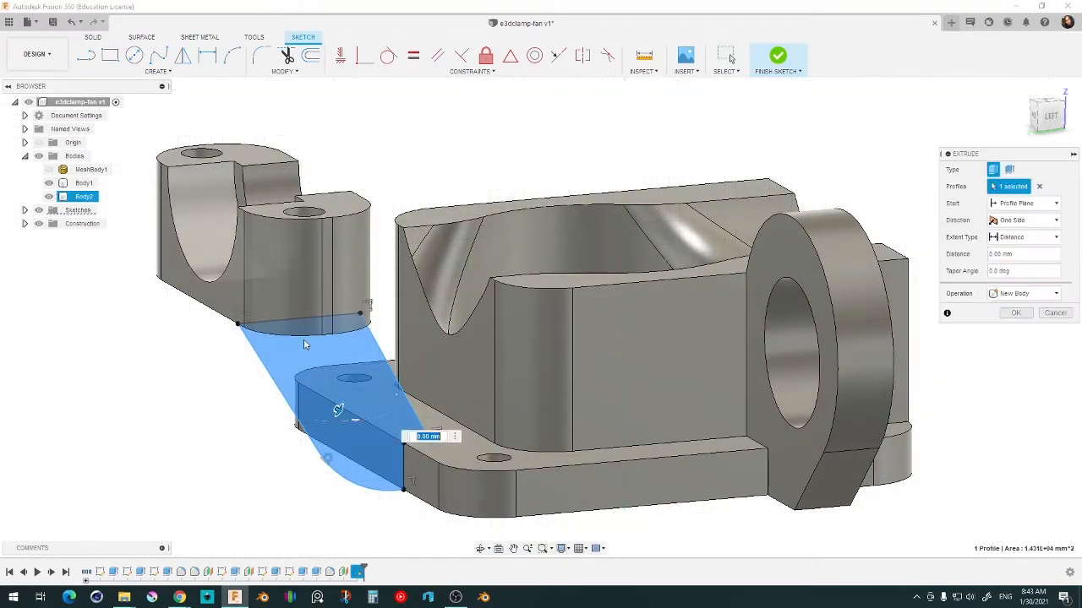
text(-50)
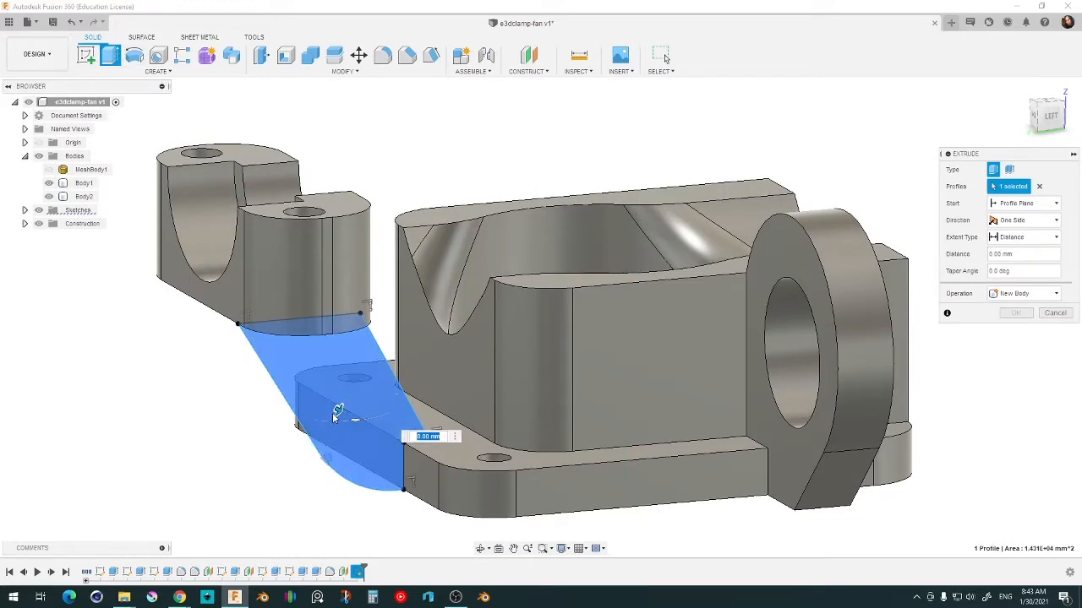
click(49, 169)
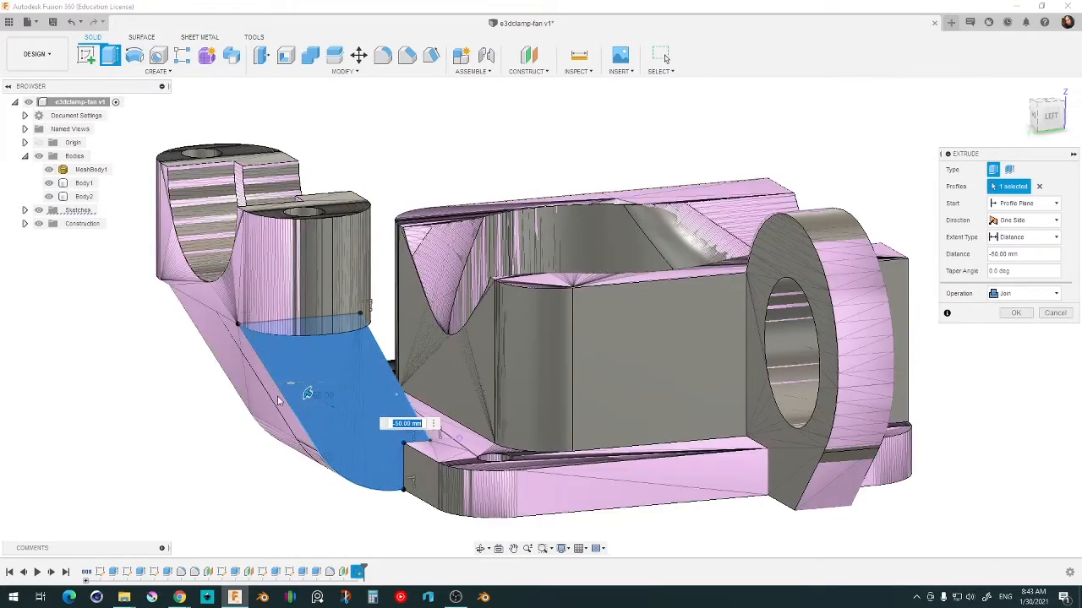
shift+middle_drag(308, 393, 553, 382)
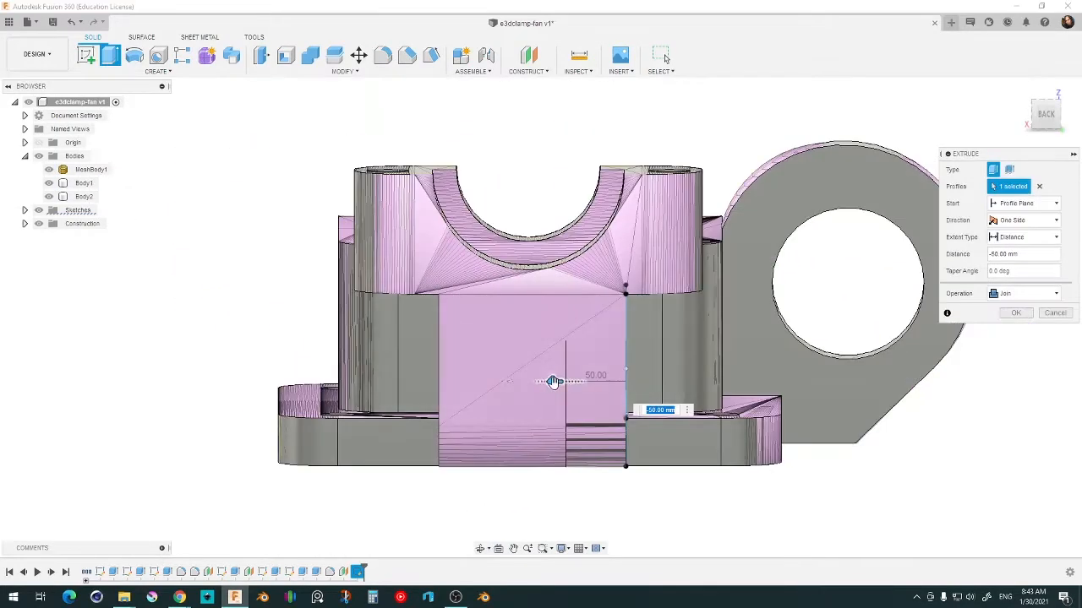
- Extend the arm extrusion to -156 mm to match the mesh's far side and join it to the solid bodies
drag(554, 382, 422, 380)
scroll(407, 425, up, 2)
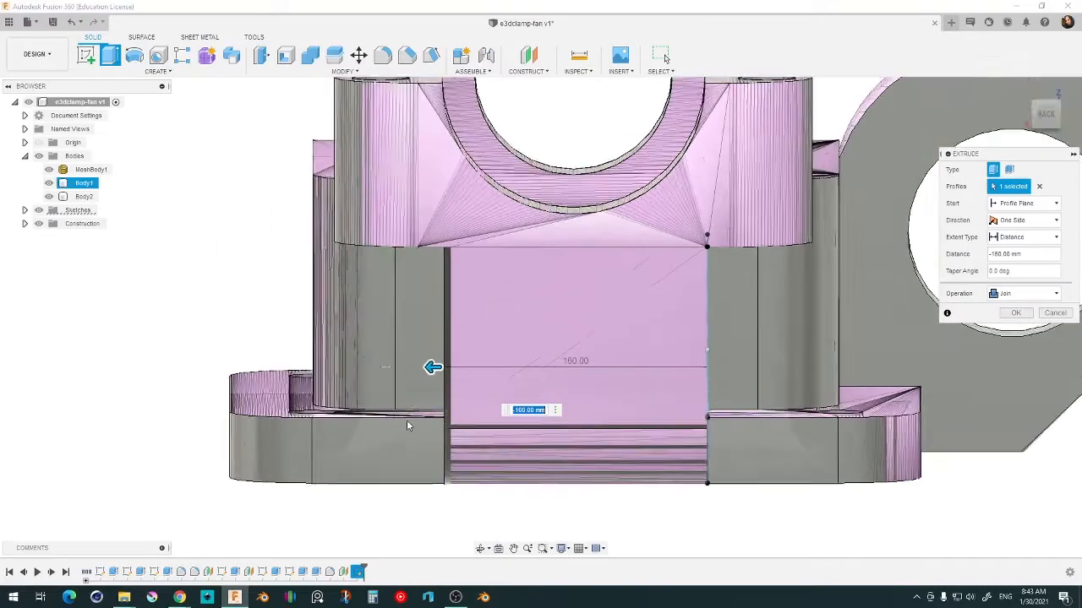
scroll(407, 425, up, 2)
drag(454, 338, 473, 325)
scroll(468, 346, up, 3)
scroll(426, 387, down, 3)
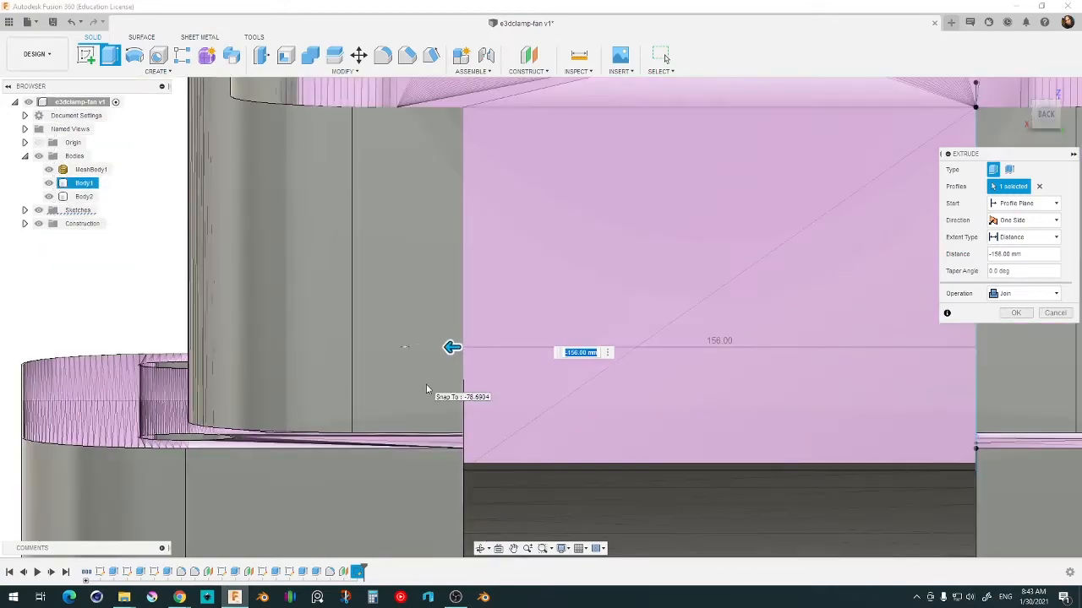
scroll(425, 387, down, 4)
shift+middle_drag(371, 288, 908, 364)
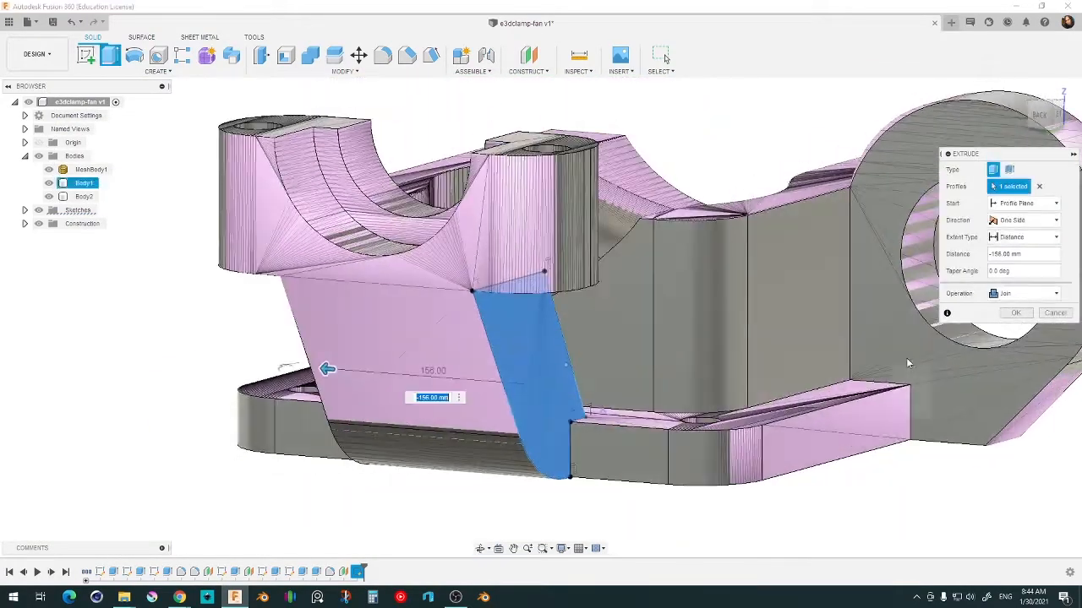
click(1015, 314)
- Hide the mesh body and examine the joined clamp solid with its rear arm
click(48, 169)
shift+middle_drag(144, 229, 482, 420)
click(381, 384)
scroll(492, 412, down, 3)
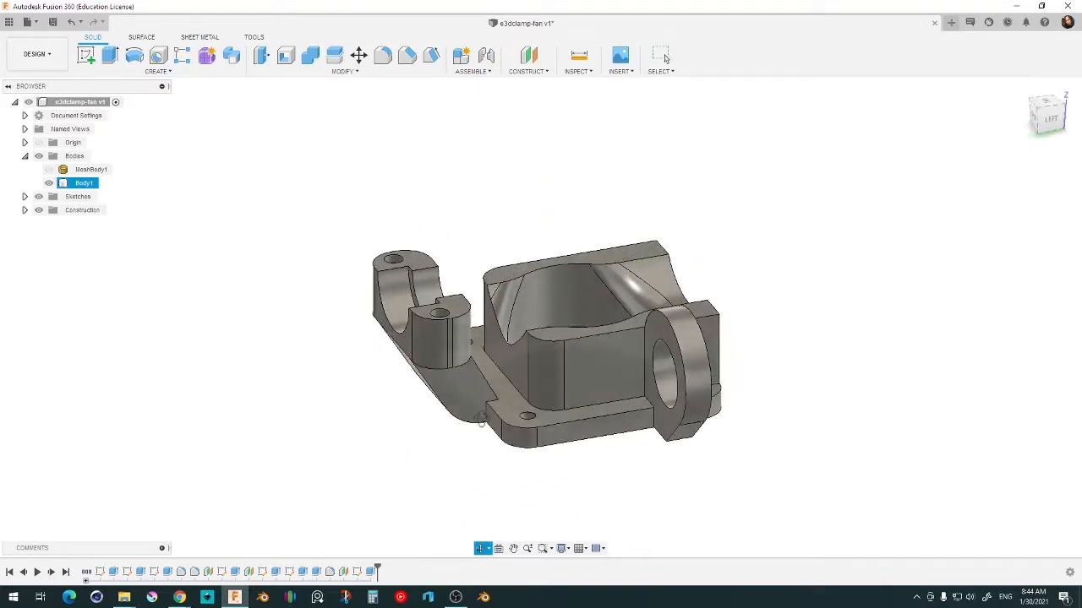
- Move only the mesh body 650 mm along Y so it stands beside the solid body
click(92, 169)
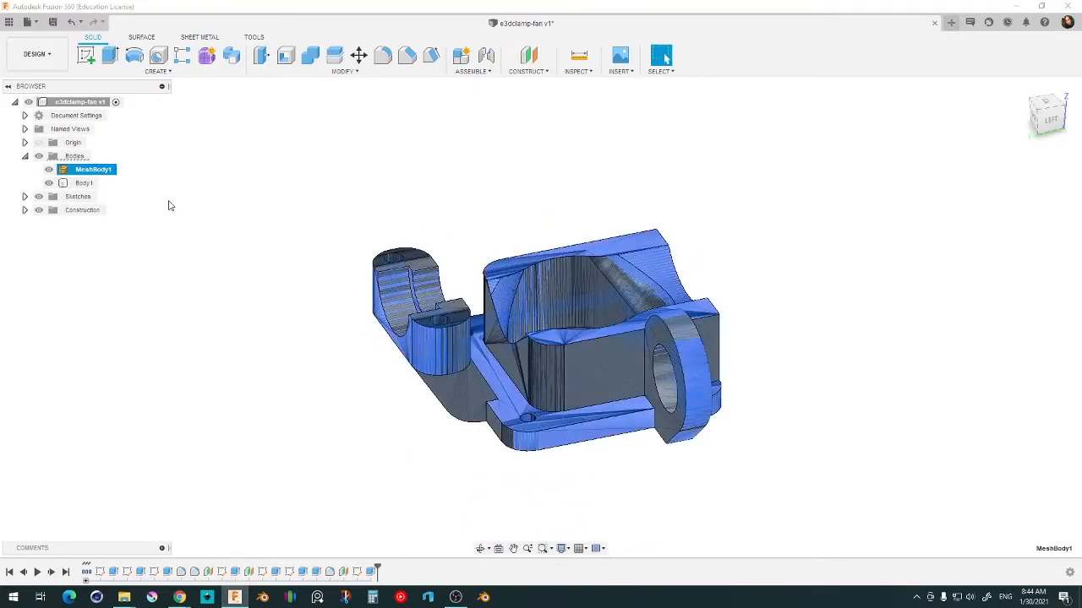
key(m)
click(437, 367)
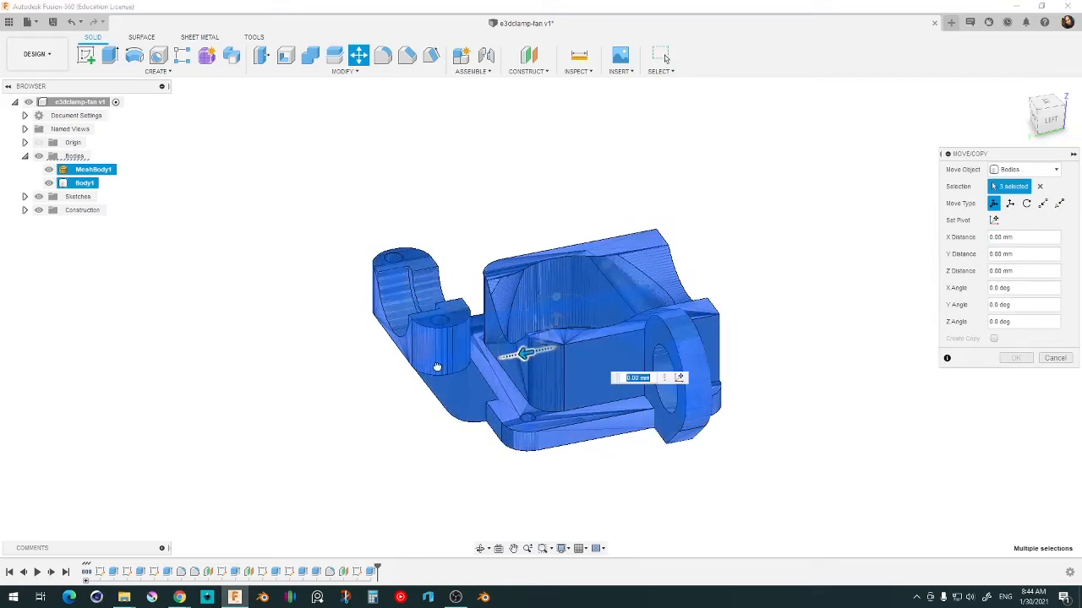
drag(437, 367, 190, 419)
key(Escape)
click(478, 344)
key(m)
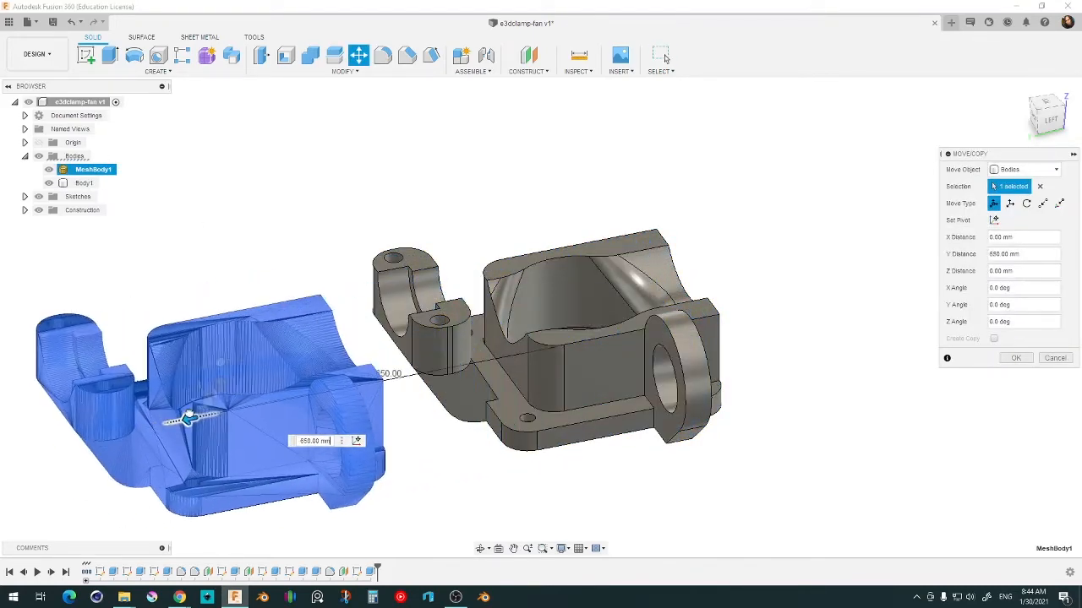
scroll(474, 408, down, 2)
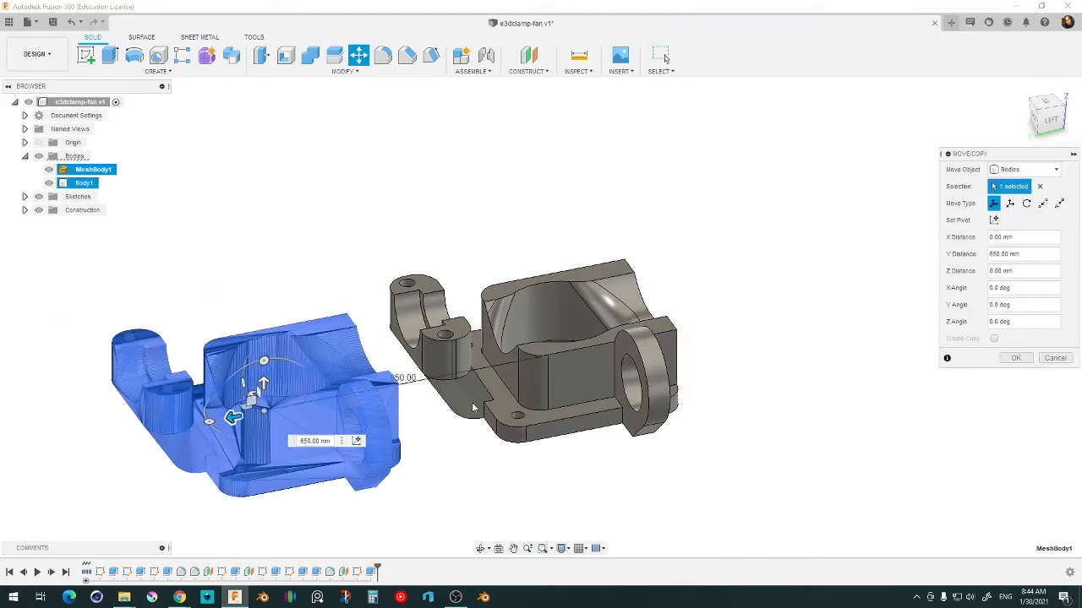
click(1016, 357)
- Compare the finished solid with the mesh beside it from the opposite side
shift+middle_drag(765, 333, 846, 333)
click(499, 438)
scroll(509, 435, up, 5)
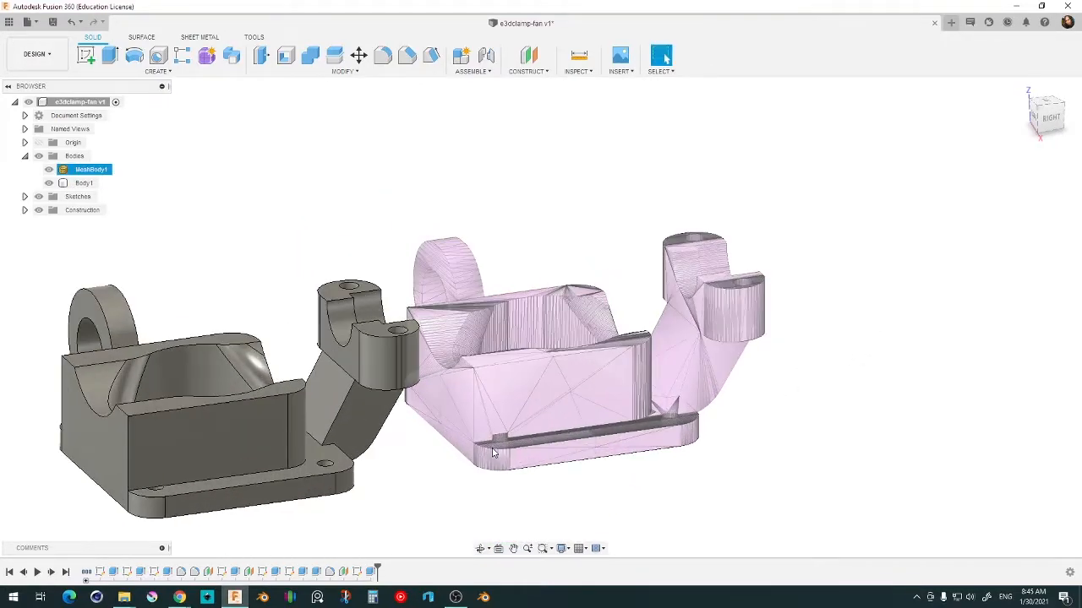
- Extrude the two half-moon faces blocking the base's screw holes by -10 mm as a cut into the clamp body
shift+middle_drag(443, 451, 519, 319)
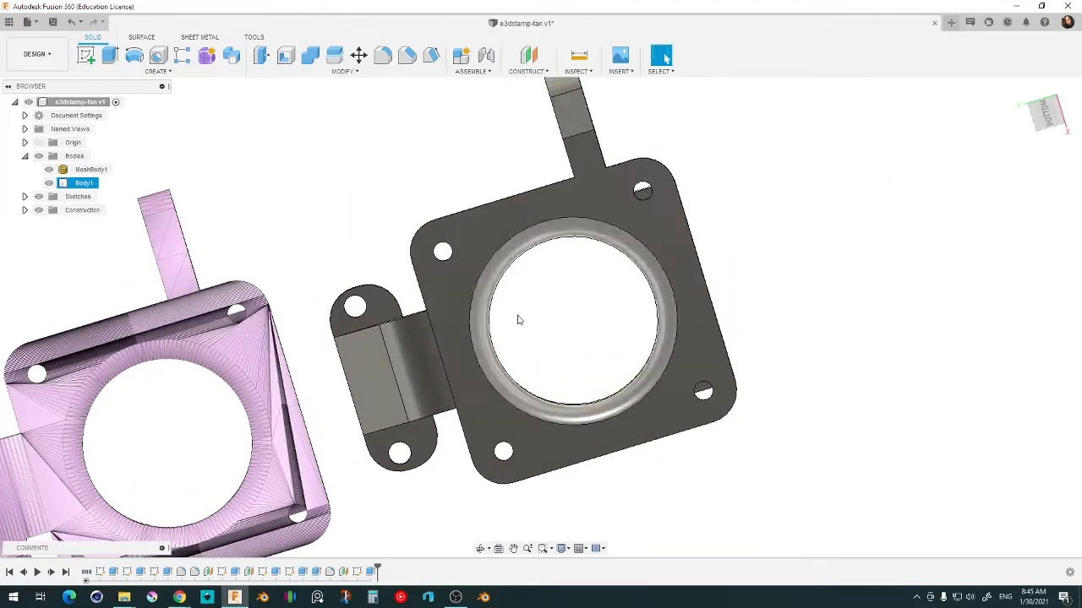
click(643, 193)
shift+click(703, 391)
shift+middle_drag(703, 391, 523, 498)
click(113, 58)
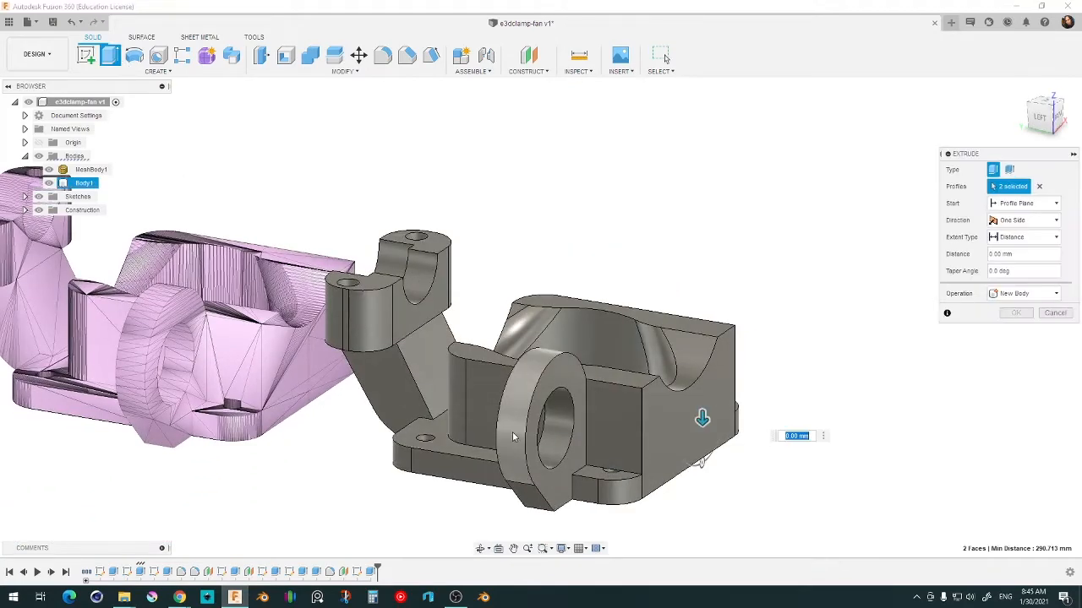
scroll(676, 435, up, 3)
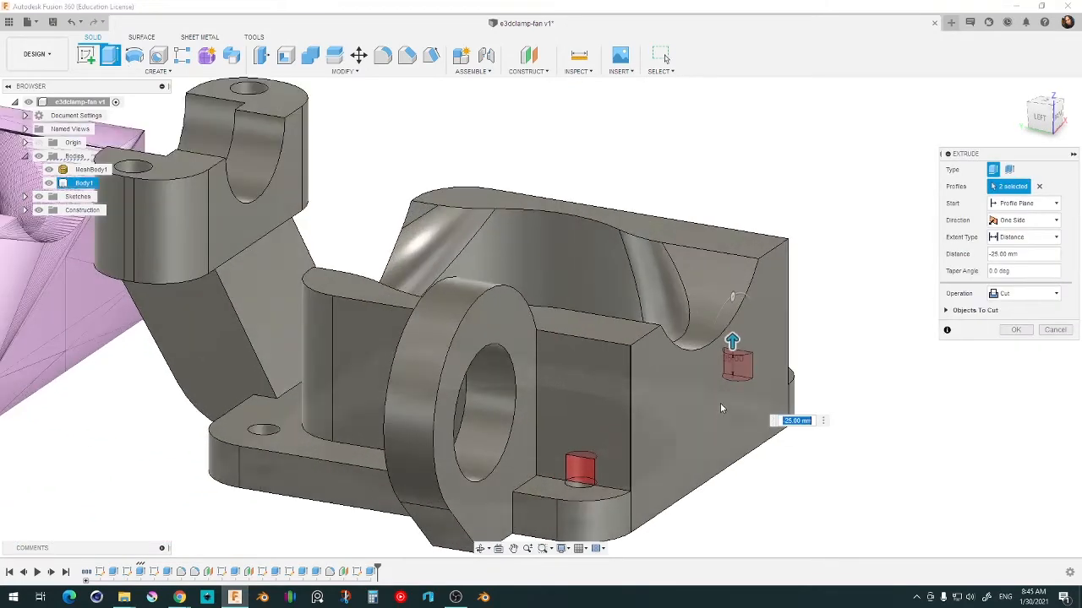
drag(731, 338, 729, 350)
scroll(439, 414, down, 4)
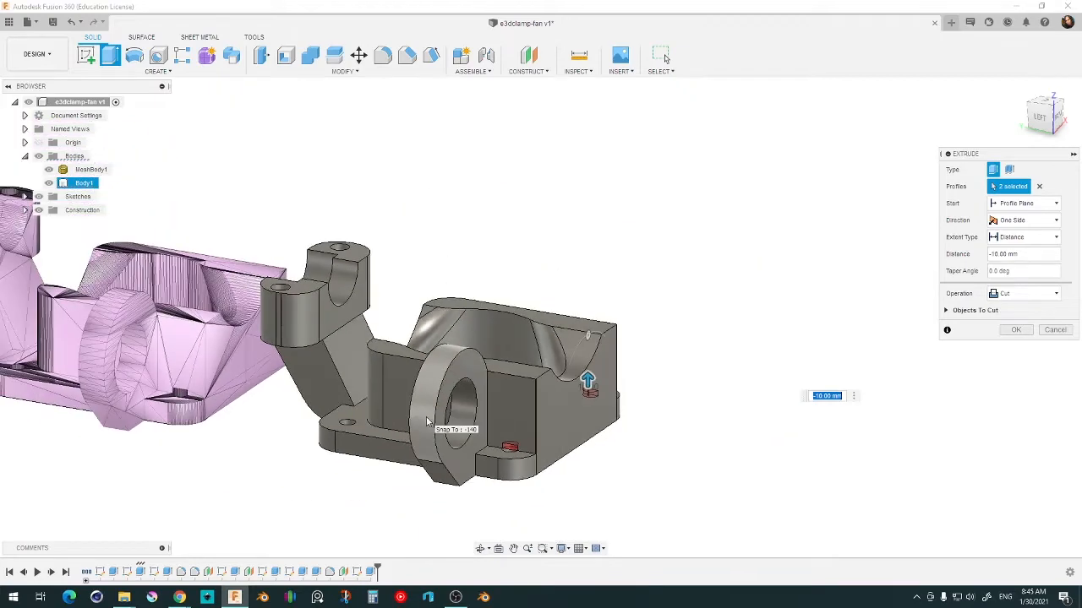
click(1067, 330)
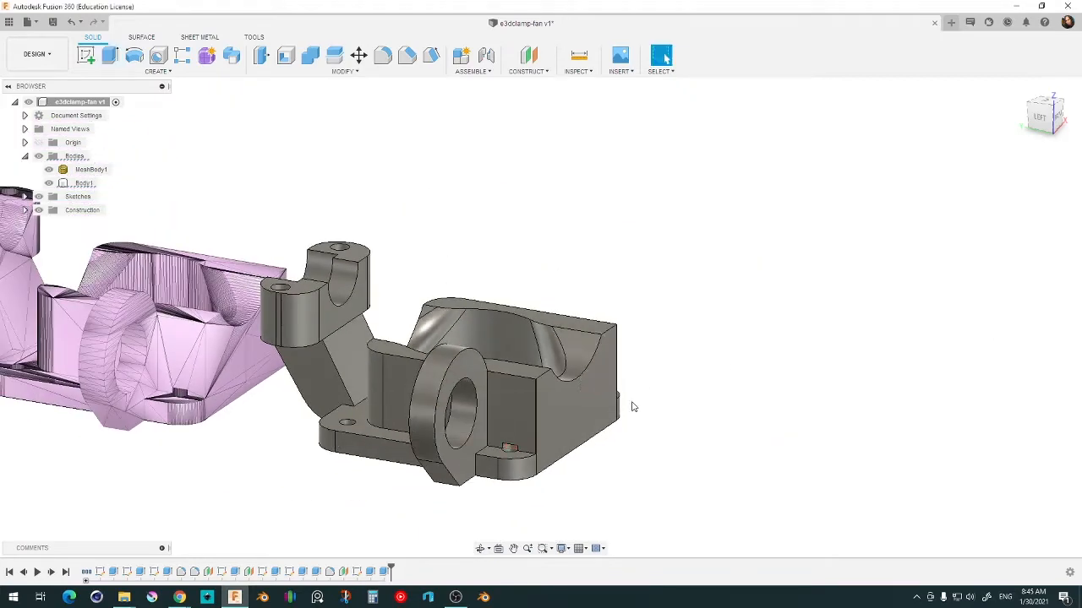
- Try to change the distance of the screw-hole clearance cut to 12 mm
shift+middle_drag(632, 405, 652, 355)
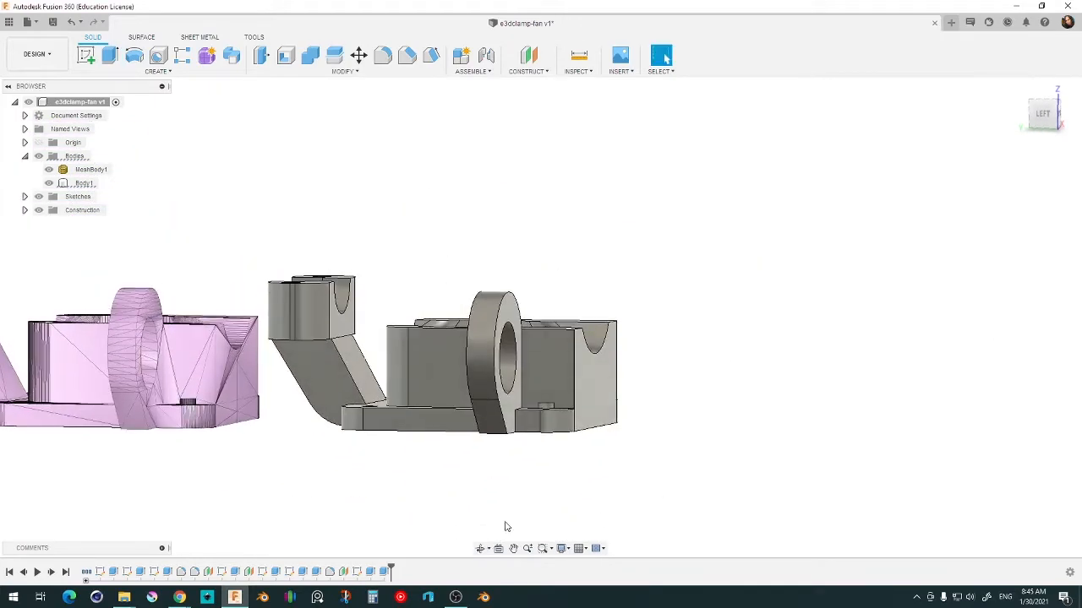
double_click(384, 572)
text(12)
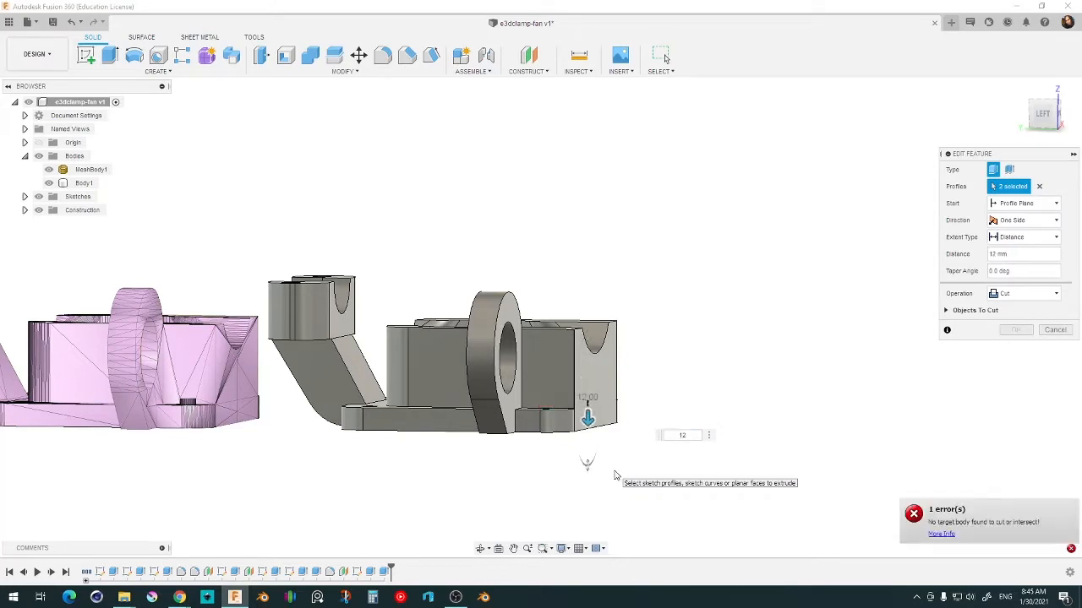
key(Escape)
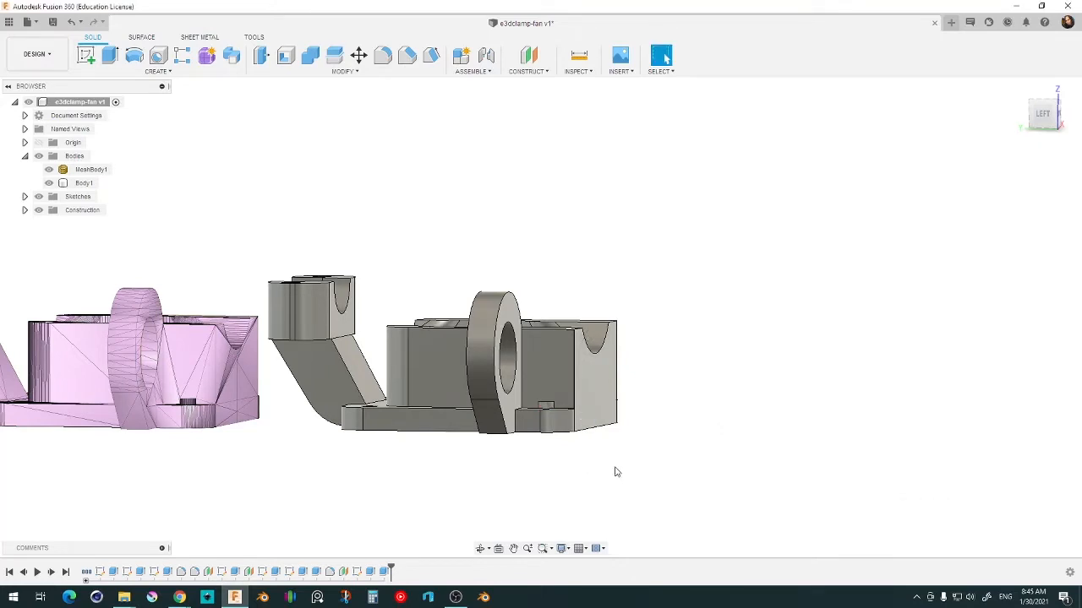
shift+middle_drag(616, 472, 674, 422)
scroll(727, 430, down, 3)
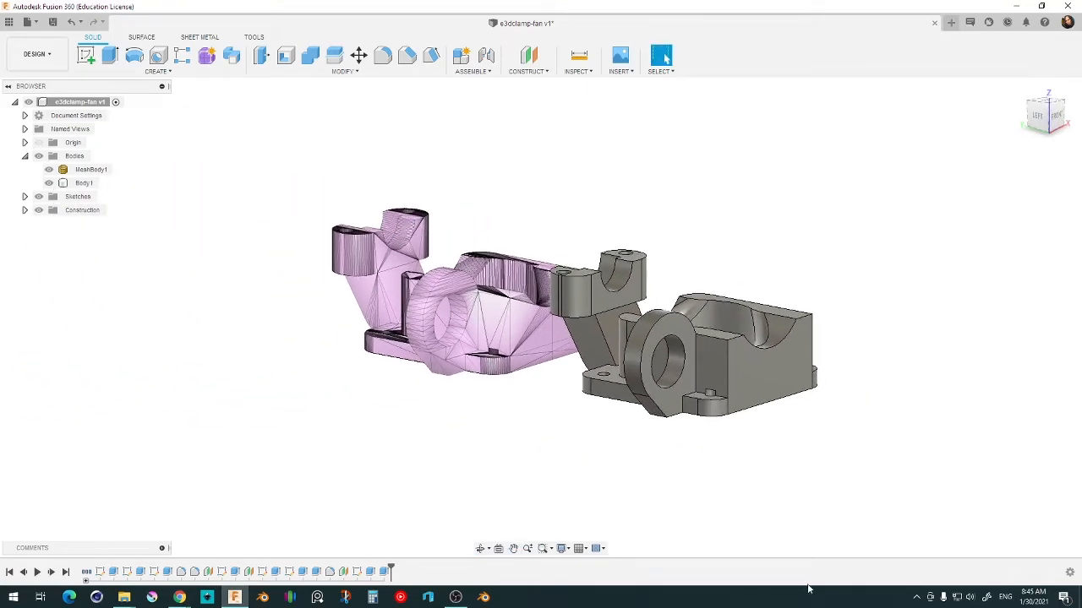